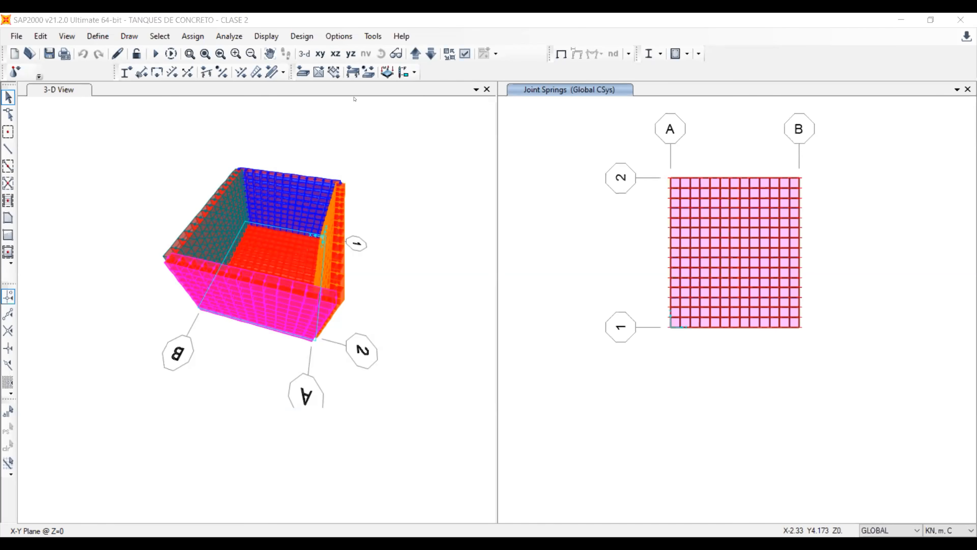
pyautogui.moveTo(697, 171); pyautogui.dragTo(683, 246, button='middle')
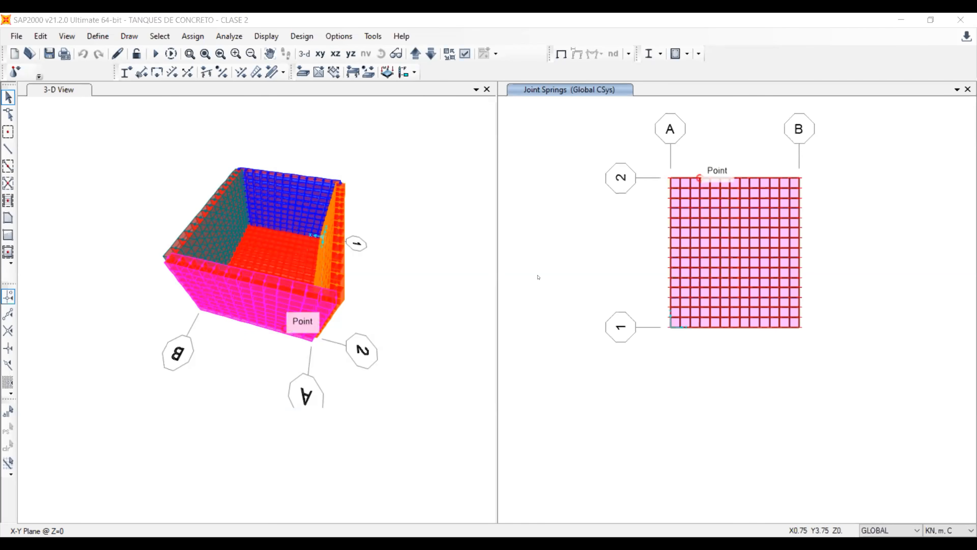
pyautogui.scroll(3, 687, 203)
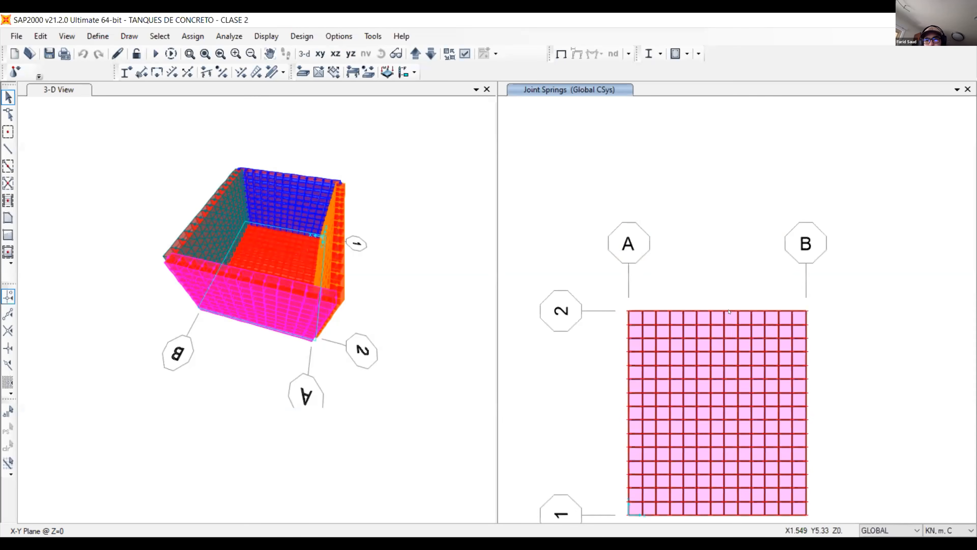
pyautogui.moveTo(728, 311); pyautogui.dragTo(713, 220, button='middle')
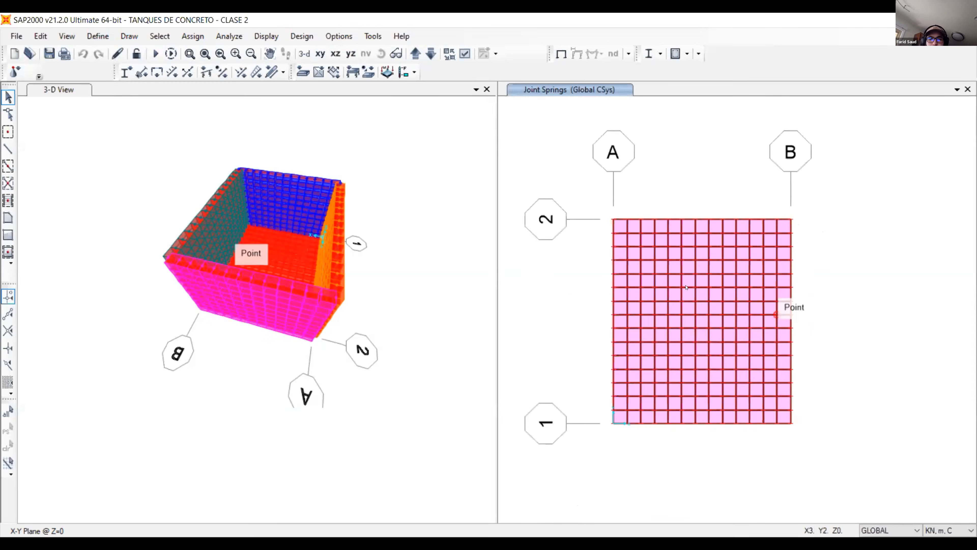
pyautogui.moveTo(686, 287); pyautogui.dragTo(706, 249, button='middle')
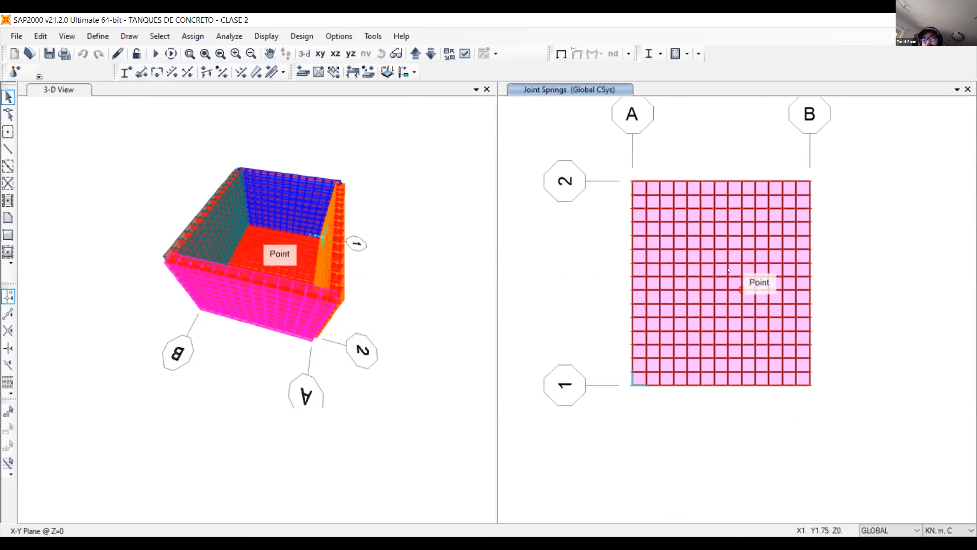
pyautogui.moveTo(655, 262); pyautogui.dragTo(631, 293, button='middle')
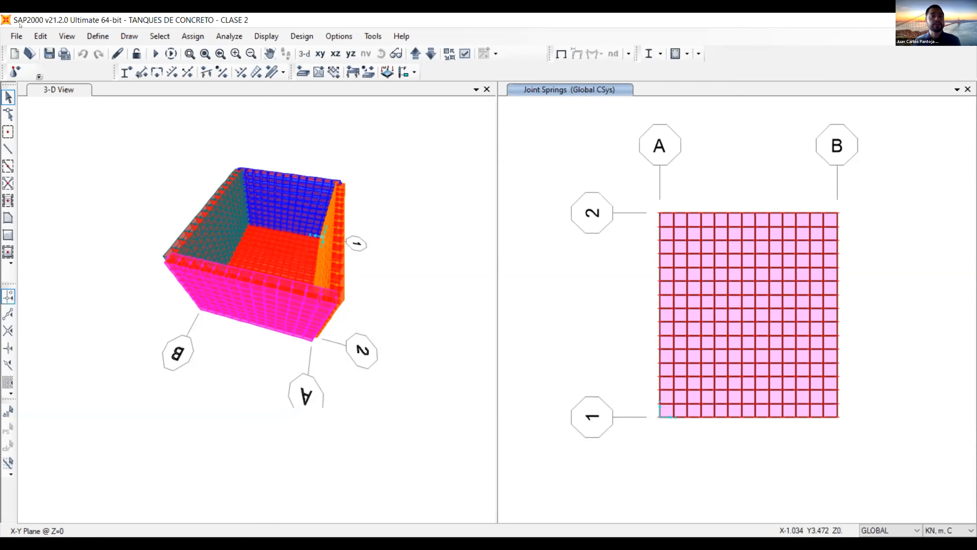
# In the load pattern definitions, rename the DEAD pattern to MUERTA 1 and set its self-weight multiplier to 0
pyautogui.click(98, 35)
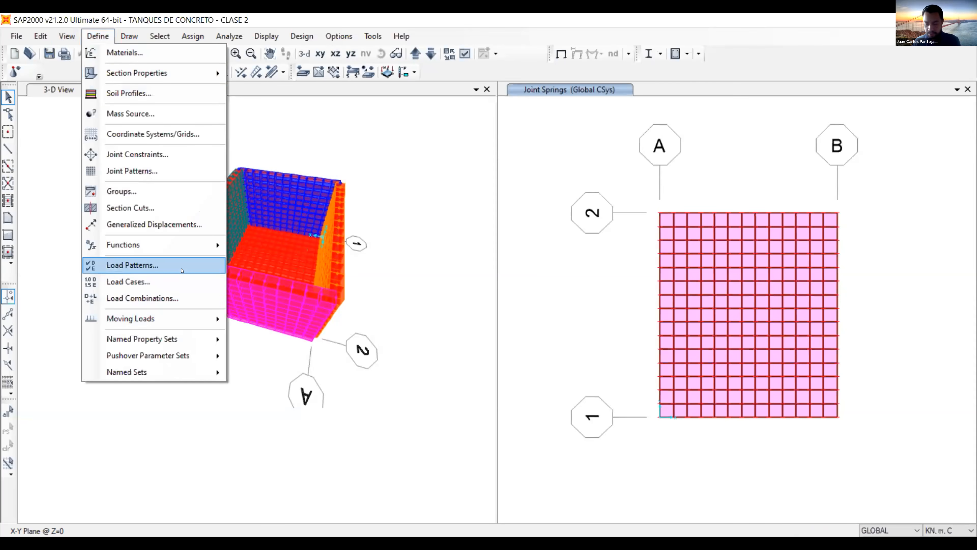
pyautogui.click(182, 270)
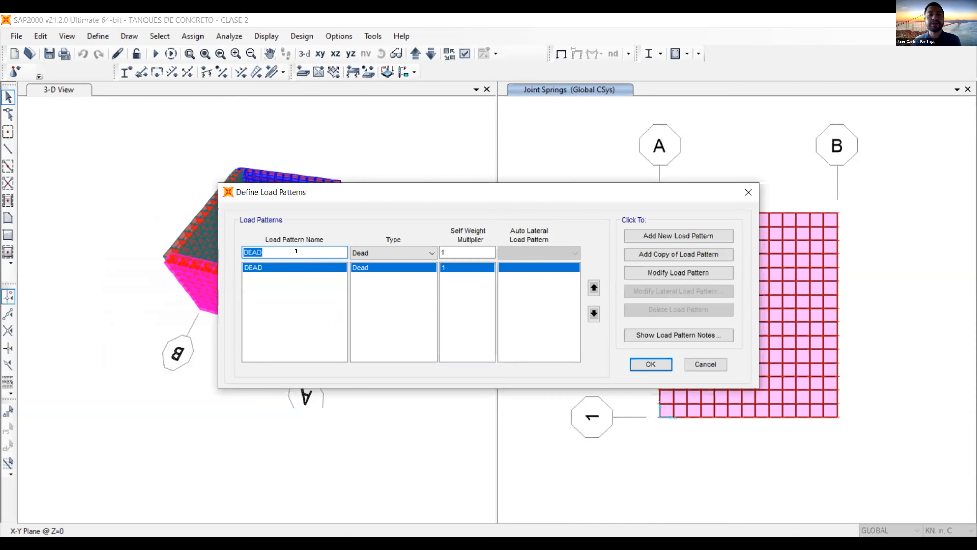
pyautogui.write('MUERTA 1')
pyautogui.press('Tab')
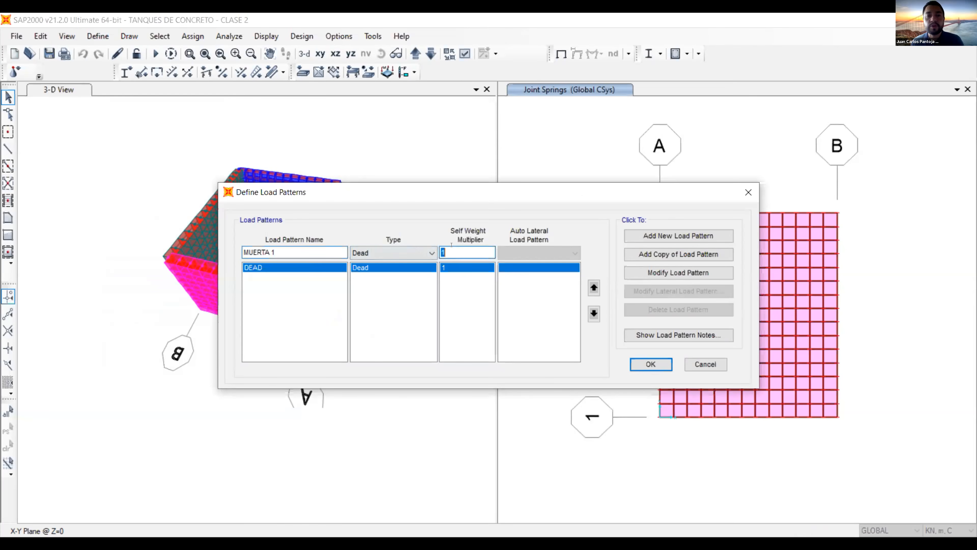
pyautogui.write('0')
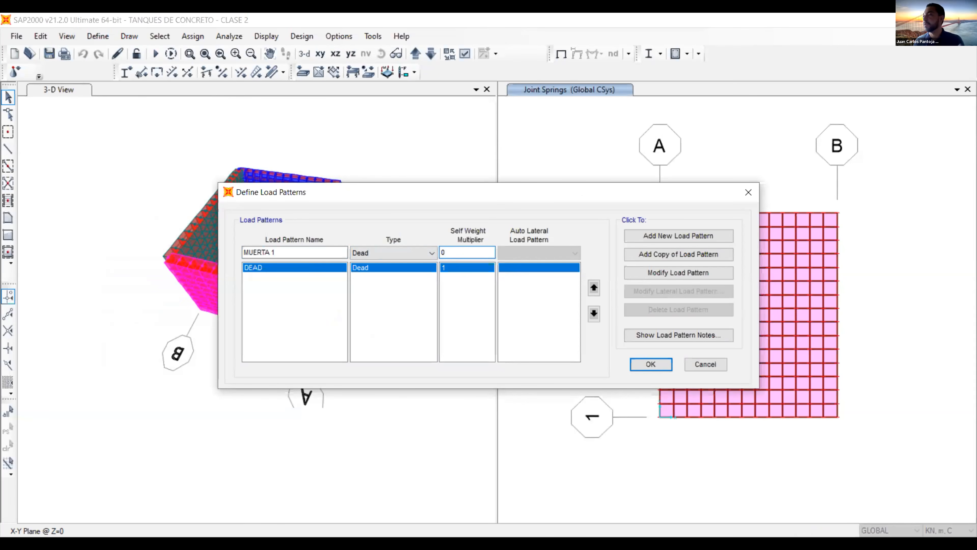
pyautogui.click(678, 269)
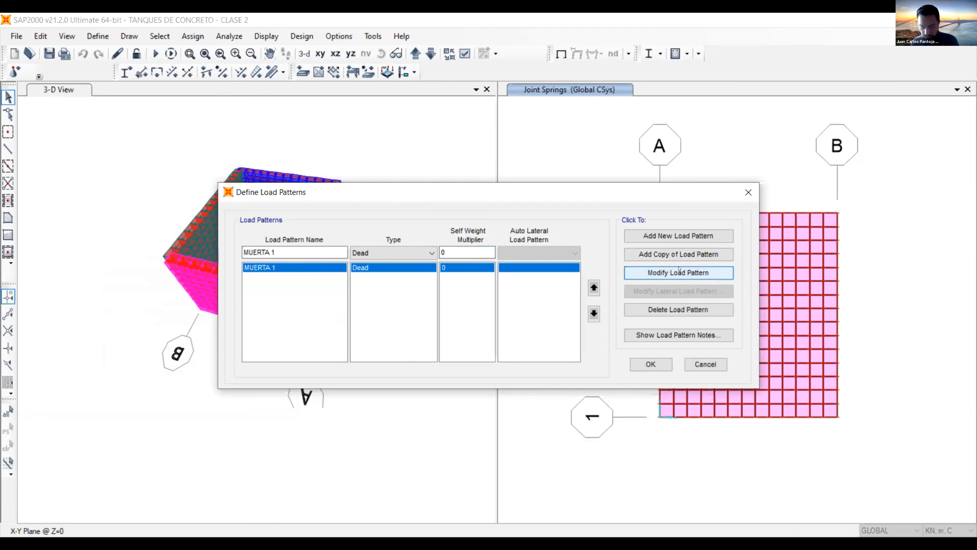
# Add a load pattern named MUERTA 2 of type Dead with a self-weight multiplier of 0
pyautogui.click(298, 248)
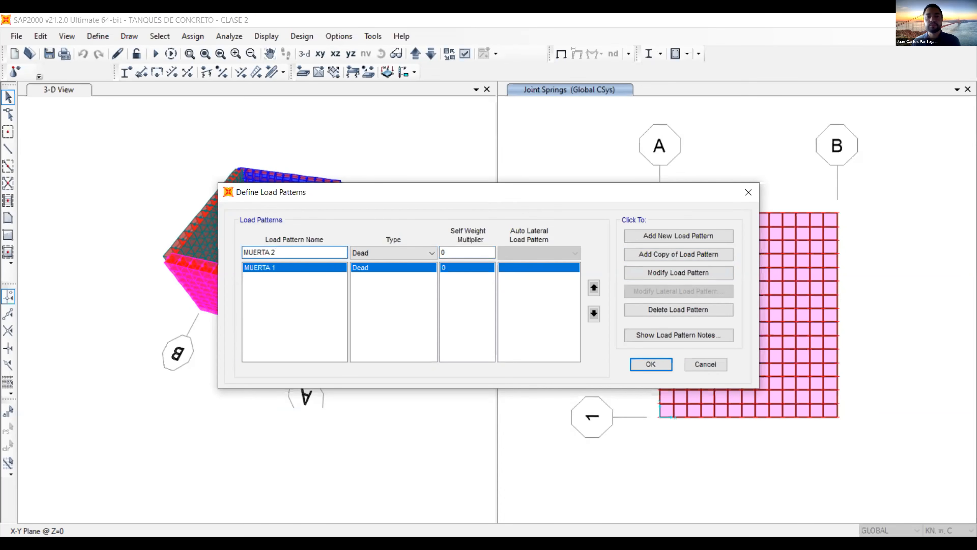
pyautogui.click(444, 247)
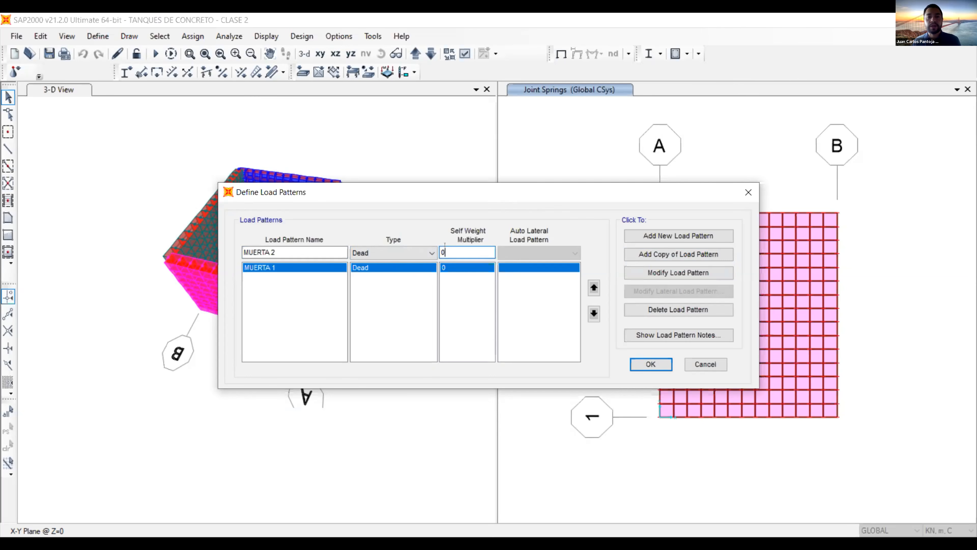
pyautogui.click(669, 235)
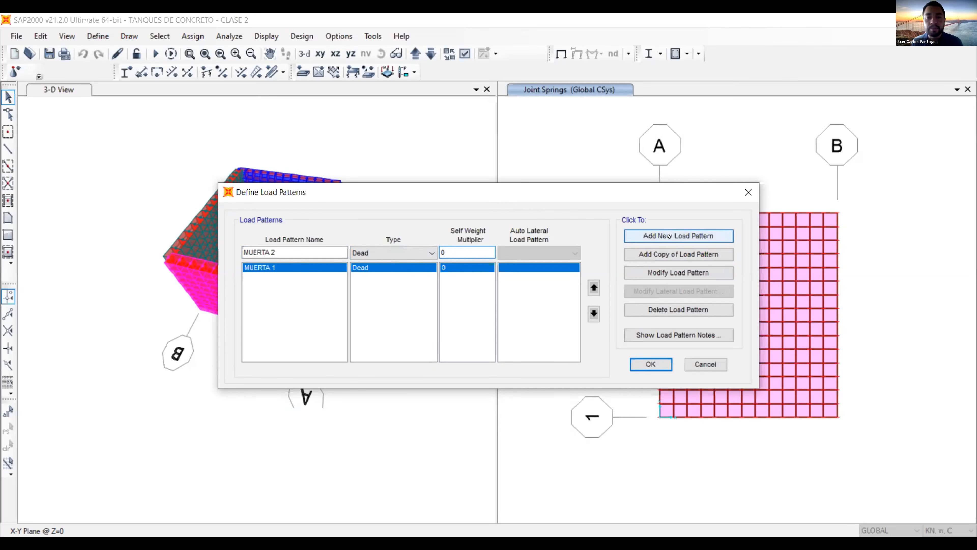
# Set the self-weight multiplier of load pattern MUERTA 1 to 1
pyautogui.click(297, 268)
pyautogui.doubleClick(468, 246)
pyautogui.write('1')
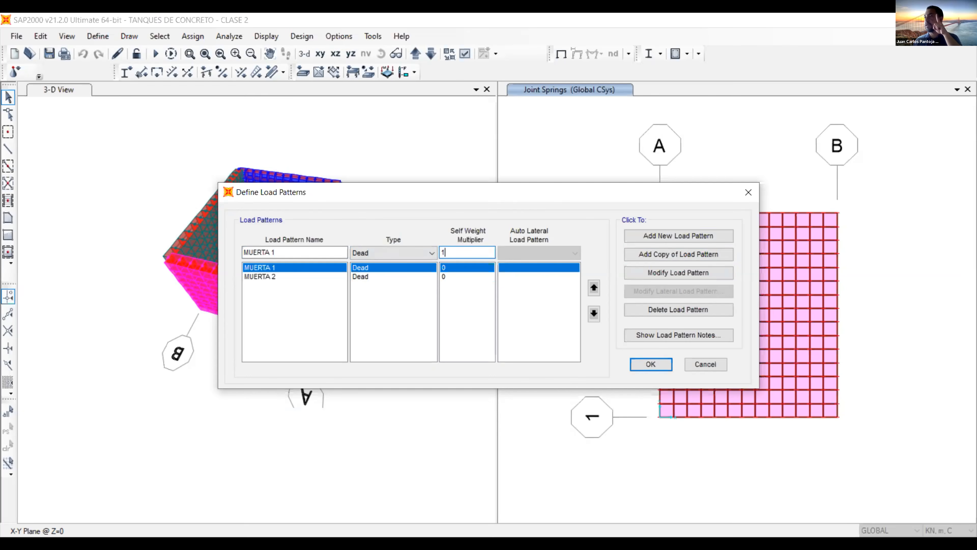
pyautogui.click(630, 269)
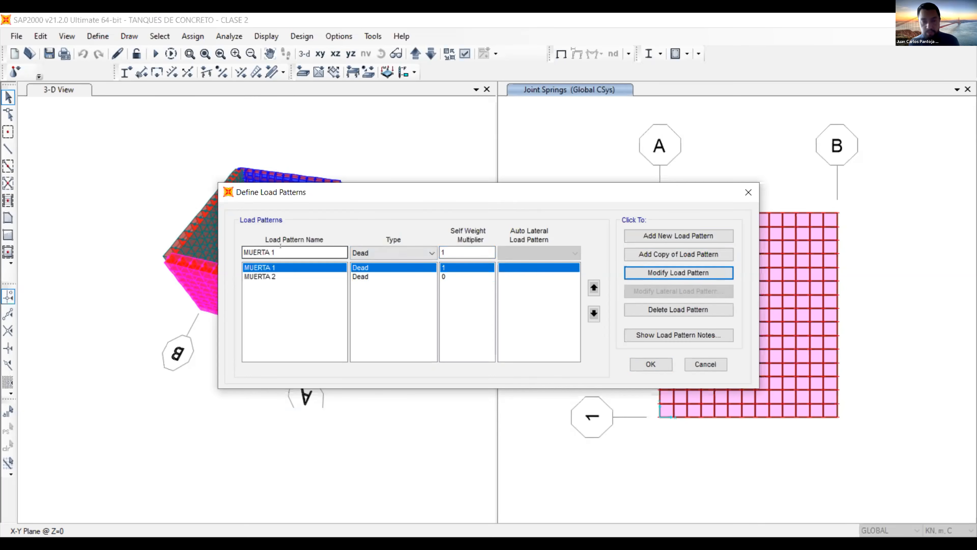
# Add a load pattern named VIVA of type Live with a self-weight multiplier of 0
pyautogui.click(270, 276)
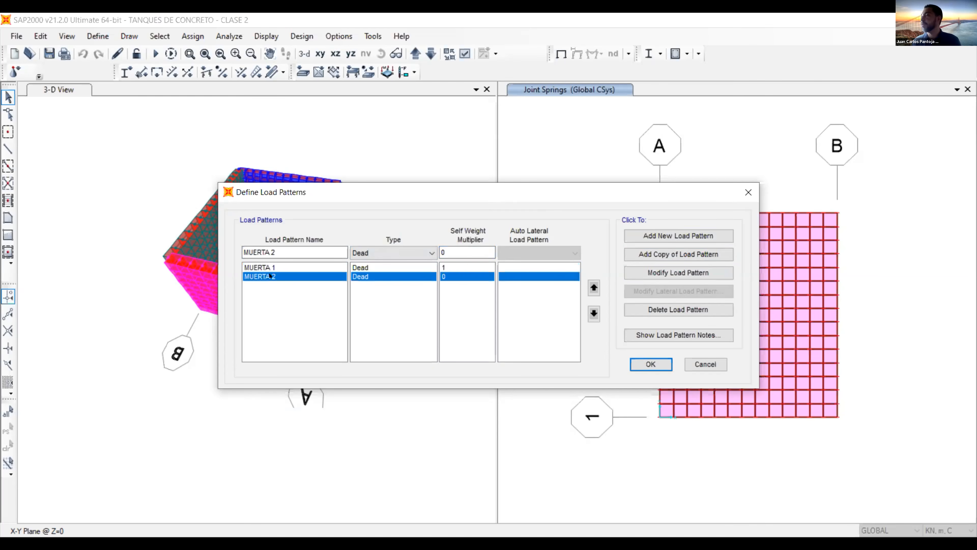
pyautogui.click(288, 252)
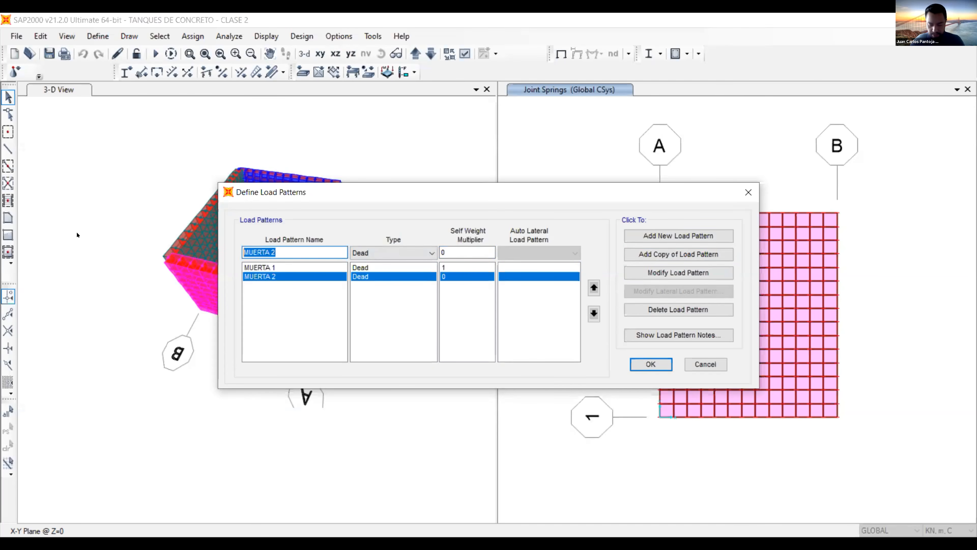
pyautogui.write('VIA')
pyautogui.press('BackSpace')
pyautogui.write('VA')
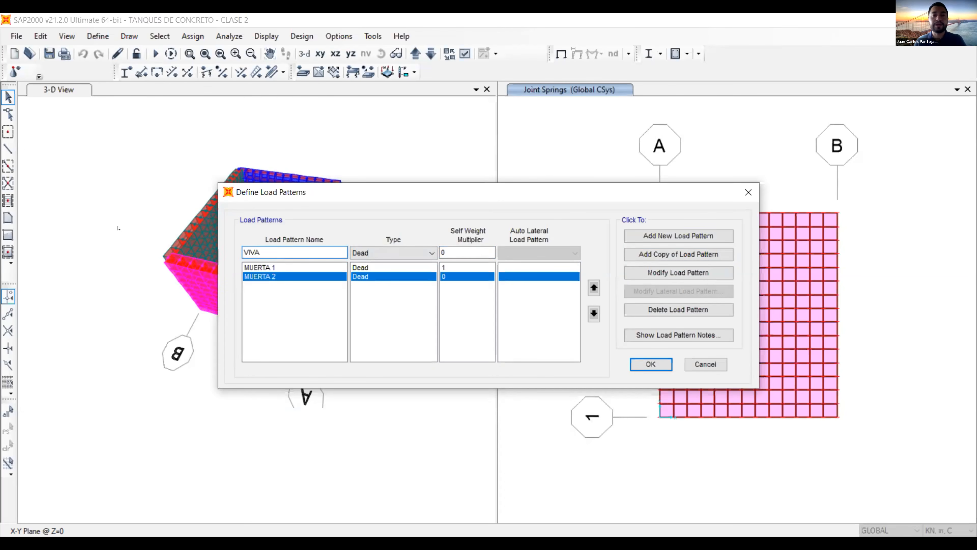
pyautogui.click(377, 253)
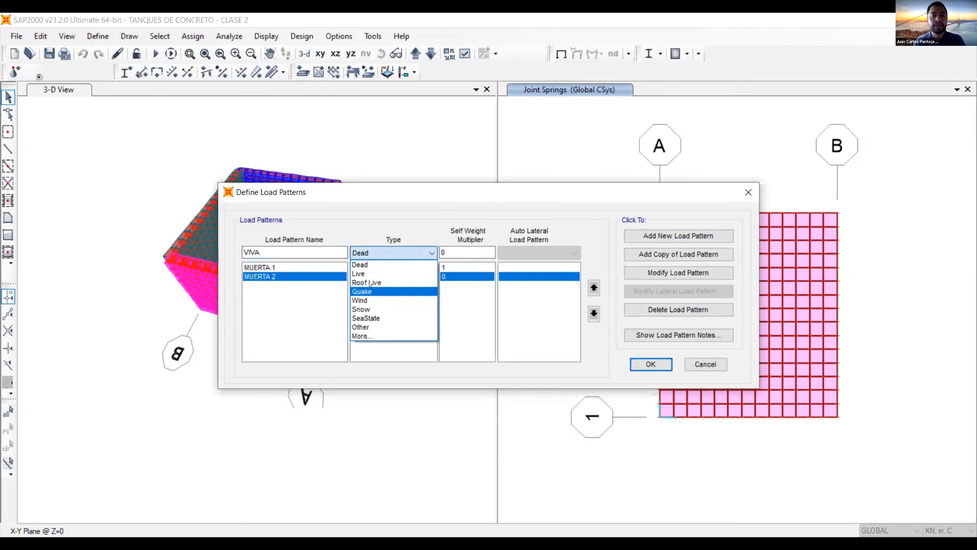
pyautogui.click(410, 277)
pyautogui.click(661, 231)
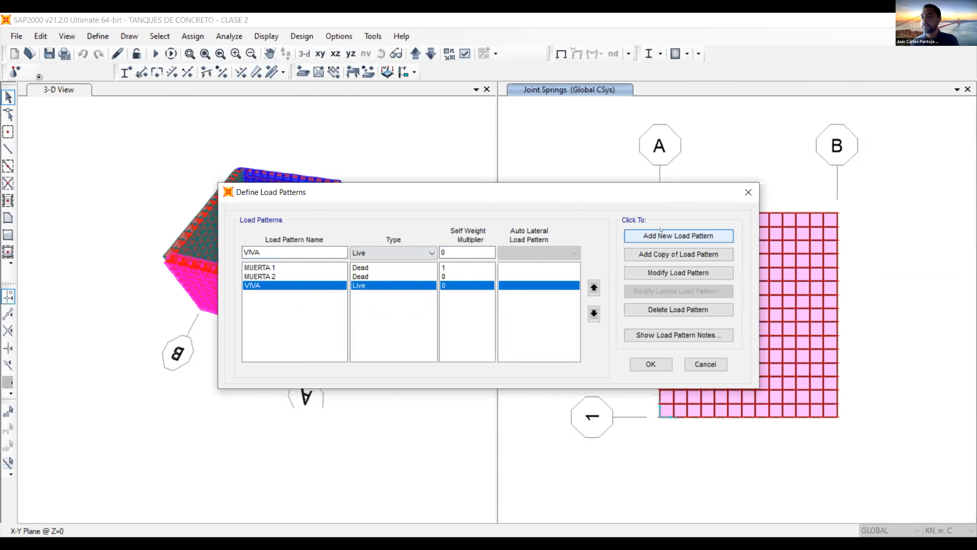
# Add a load pattern named TIERRA of type Other with a self-weight multiplier of 0, and accept the load pattern definitions
pyautogui.doubleClick(269, 252)
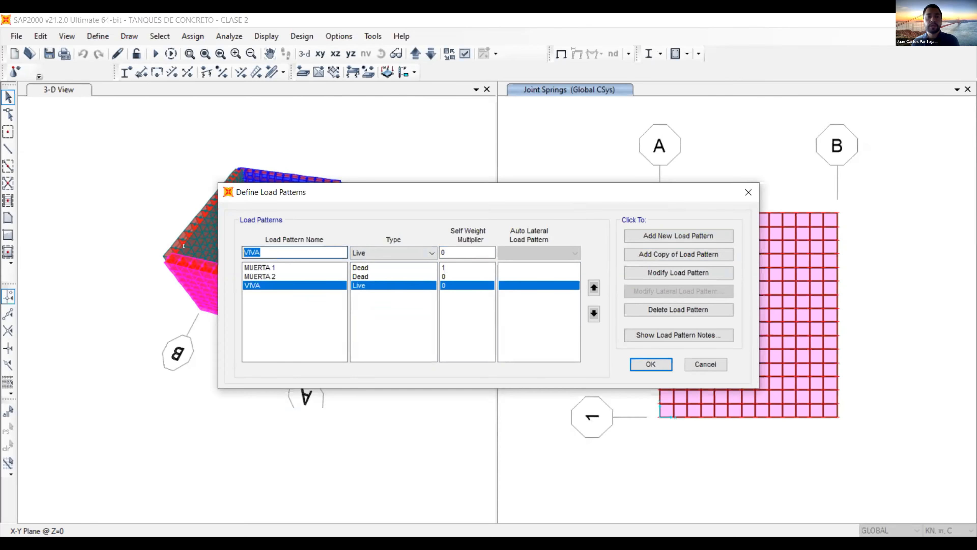
pyautogui.write('TIERRA')
pyautogui.click(416, 252)
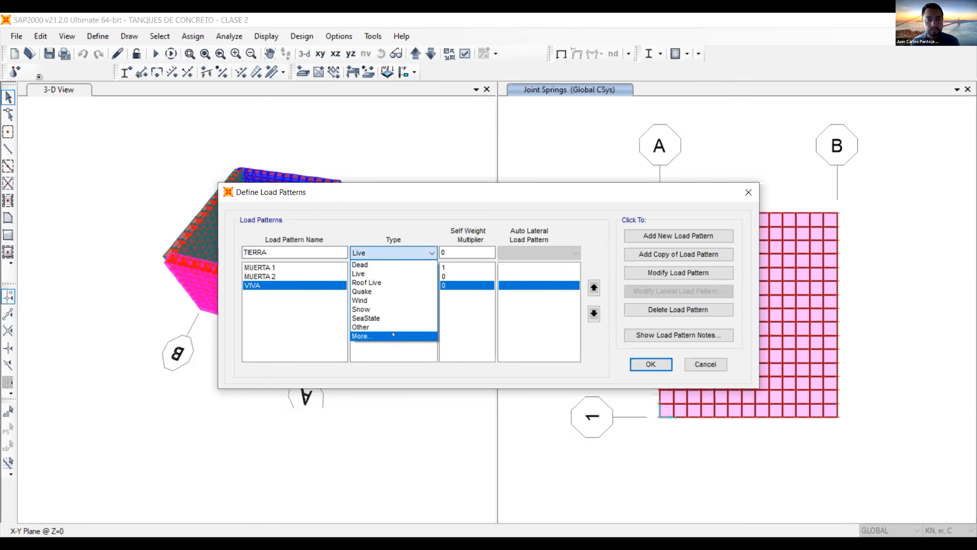
pyautogui.click(367, 332)
pyautogui.click(368, 253)
pyautogui.click(375, 337)
pyautogui.click(385, 253)
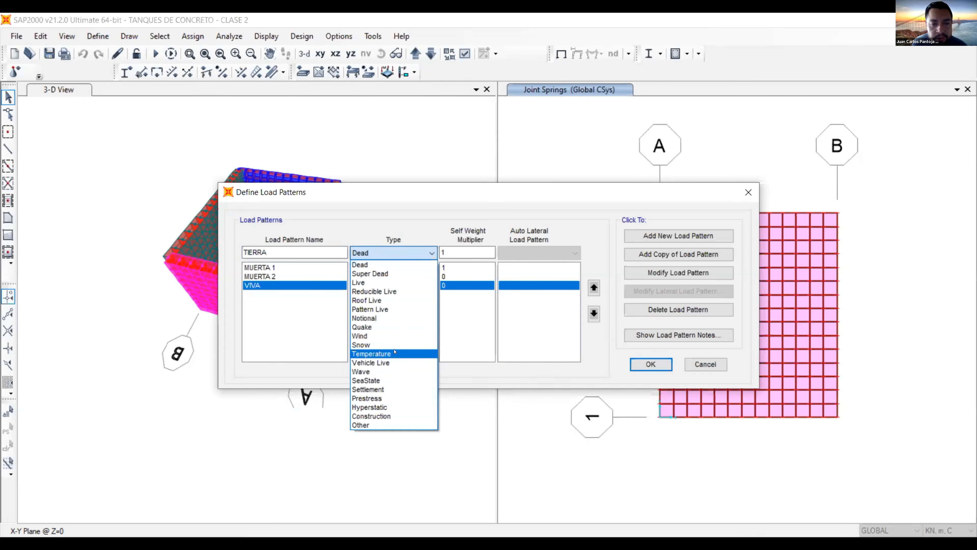
pyautogui.click(385, 424)
pyautogui.click(668, 244)
pyautogui.click(280, 268)
pyautogui.click(255, 294)
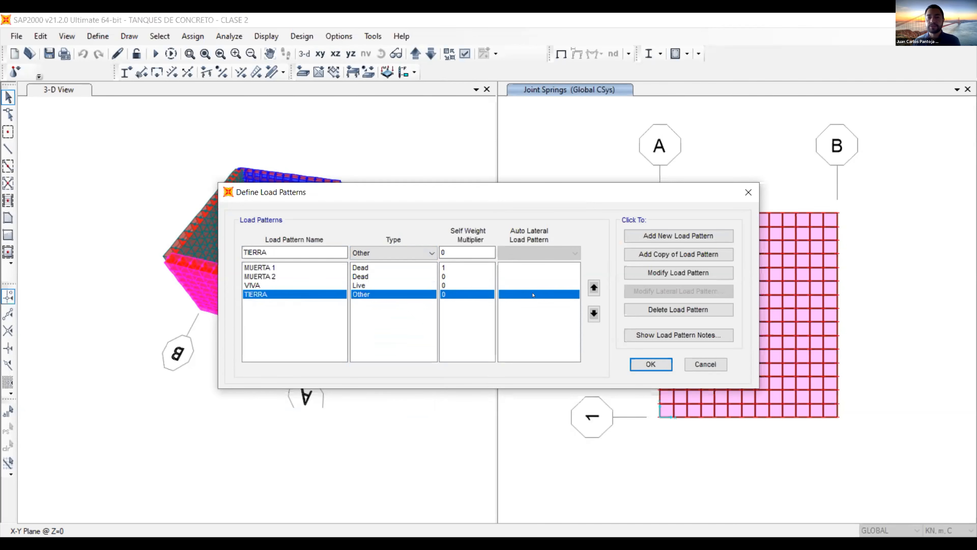
pyautogui.click(650, 364)
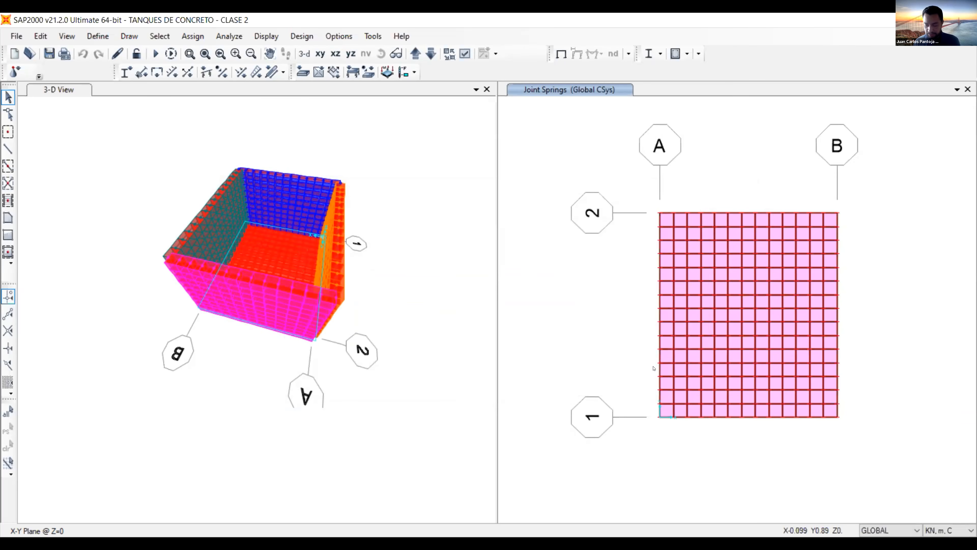
# Reset the tank model to the default 3-D view and rotate it to look down into the tank
pyautogui.click(567, 154)
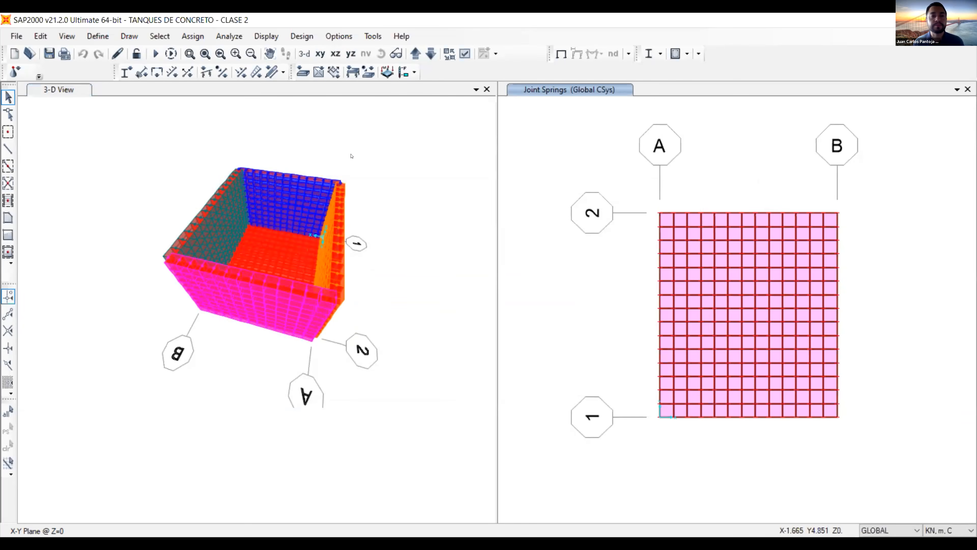
pyautogui.click(304, 52)
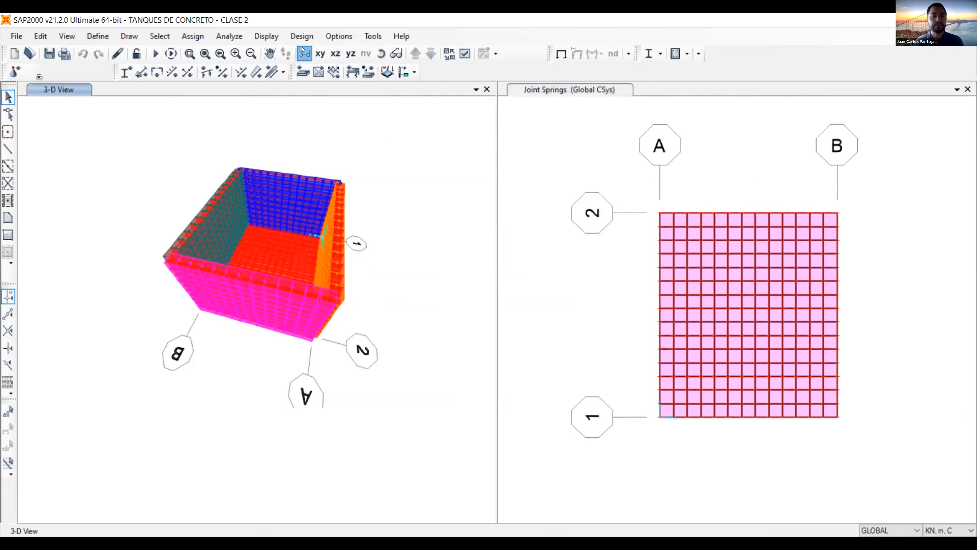
pyautogui.click(304, 54)
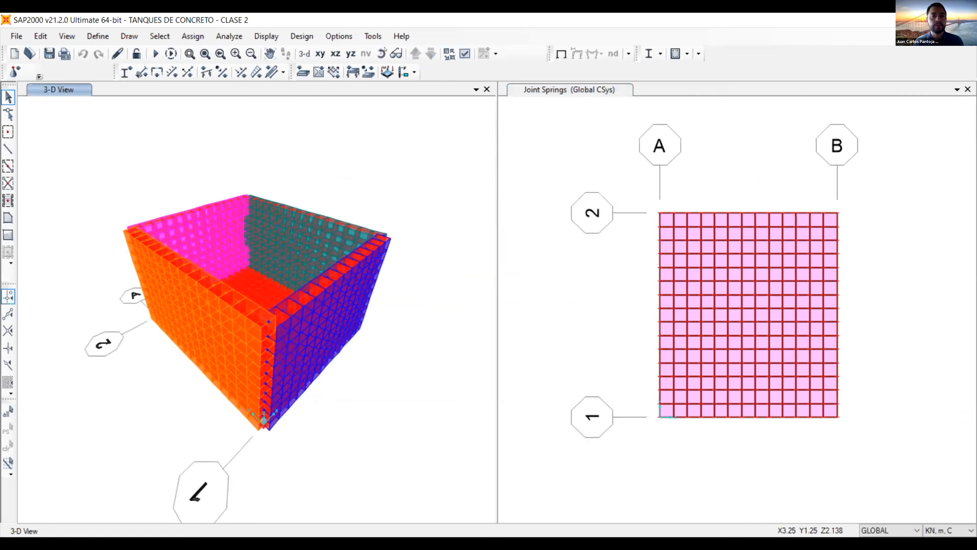
pyautogui.click(381, 54)
pyautogui.moveTo(371, 127); pyautogui.dragTo(373, 171)
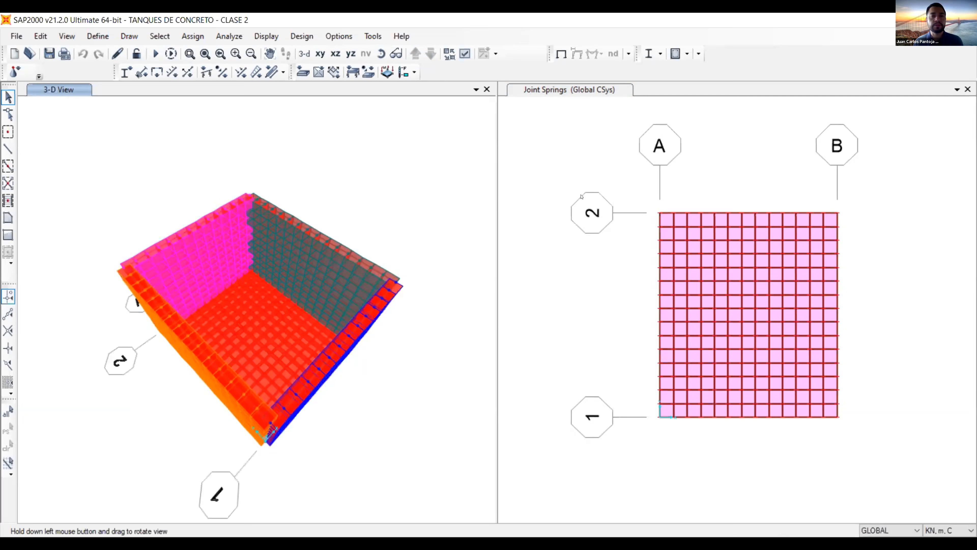
# Set the 3-D window's view type to Standard so the tank is shown without extruded thicknesses
pyautogui.click(723, 320)
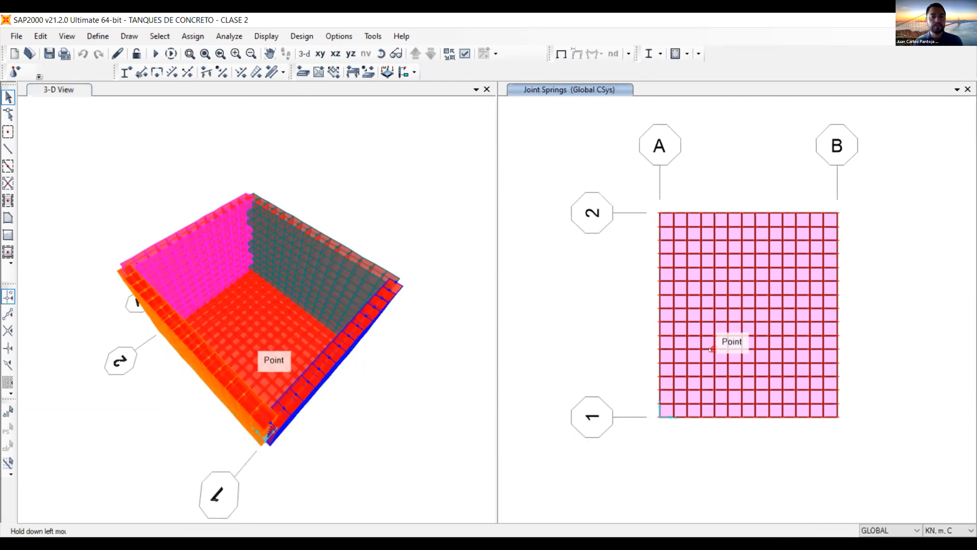
pyautogui.click(370, 140)
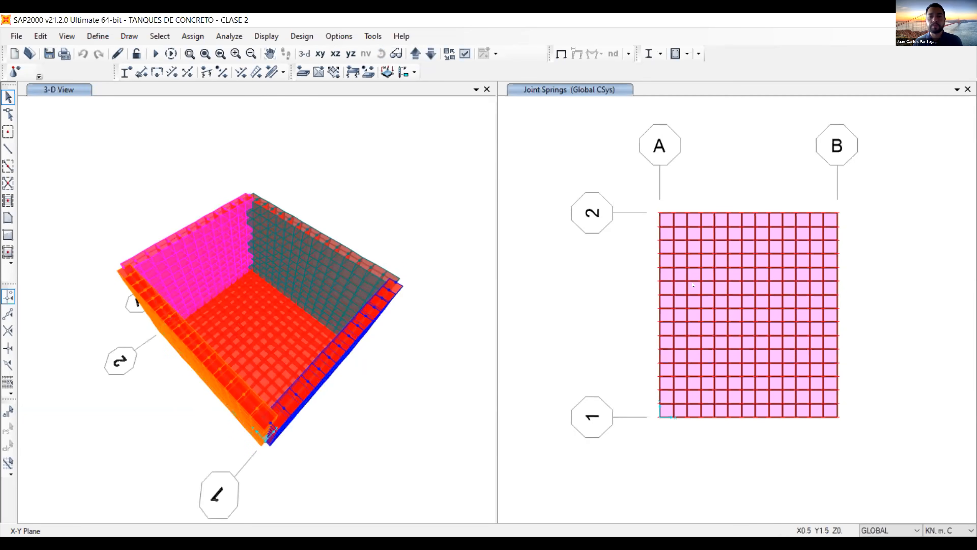
pyautogui.click(522, 146)
pyautogui.click(382, 137)
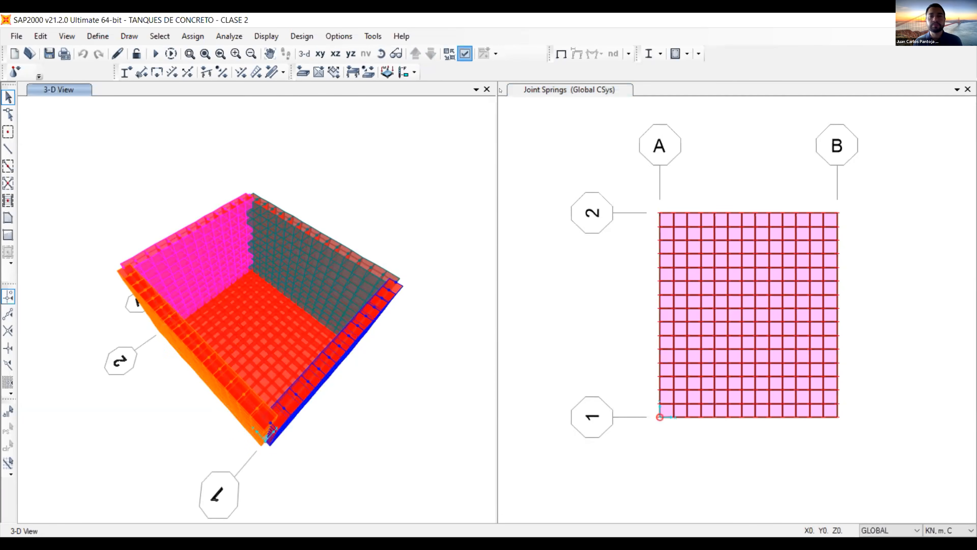
pyautogui.click(549, 144)
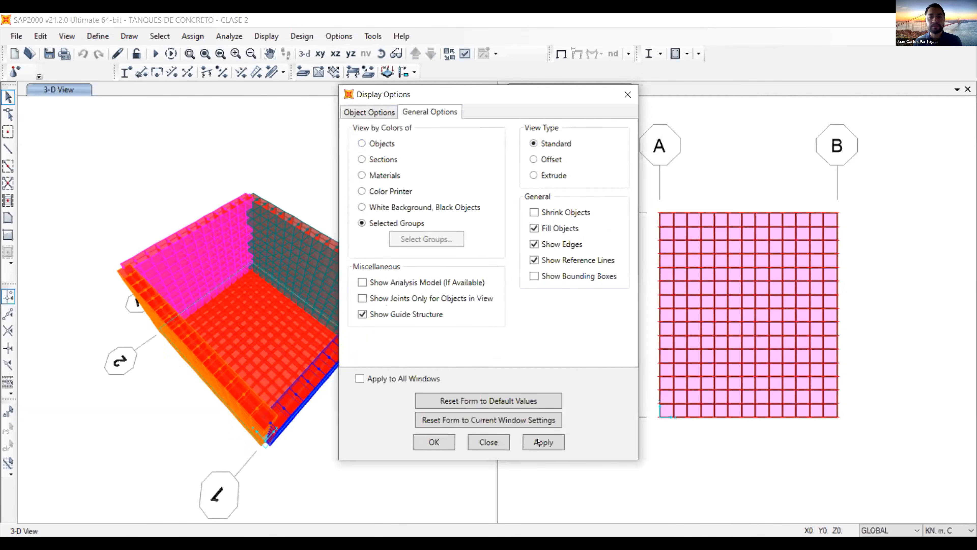
pyautogui.click(434, 442)
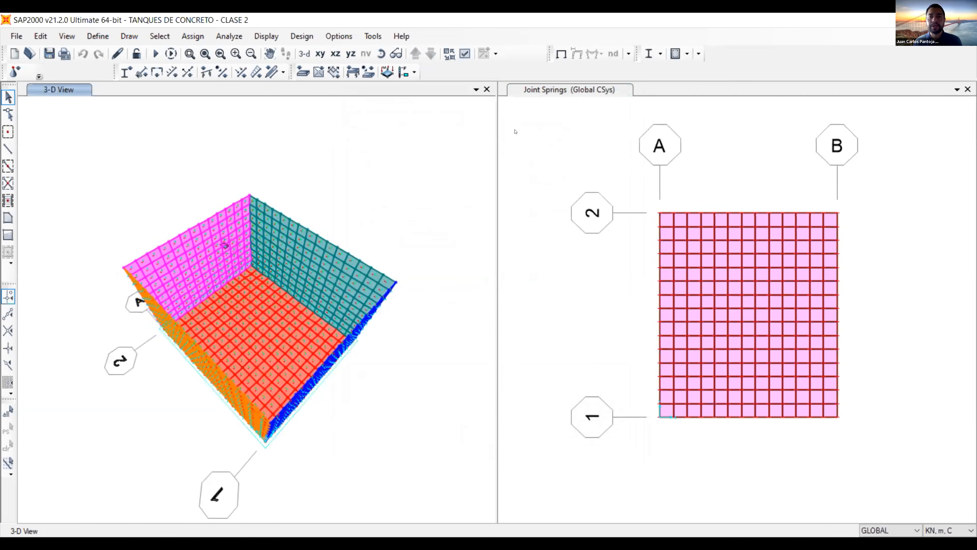
pyautogui.click(620, 170)
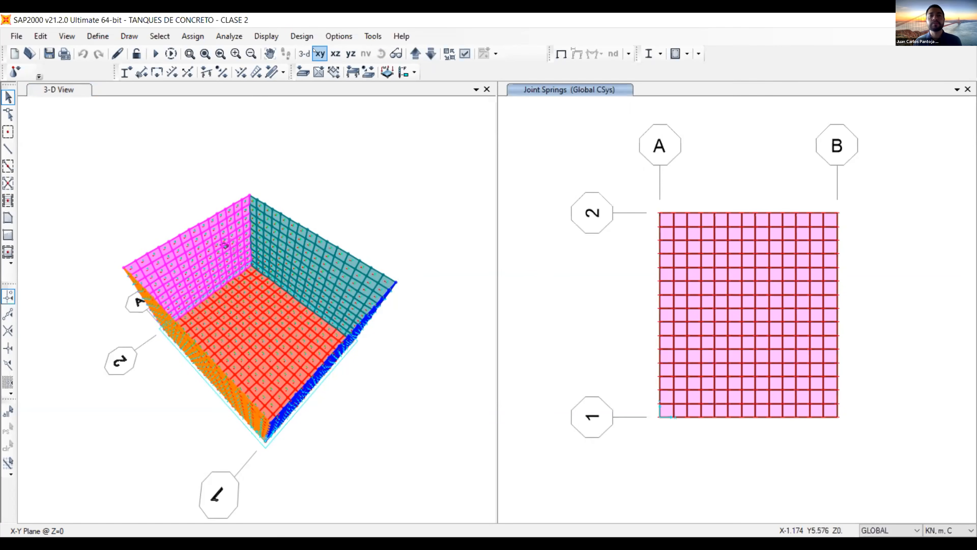
# Show the X-Z elevation of the tank with the joint spring display cleared, and move it to the plane at Y=0
pyautogui.click(335, 55)
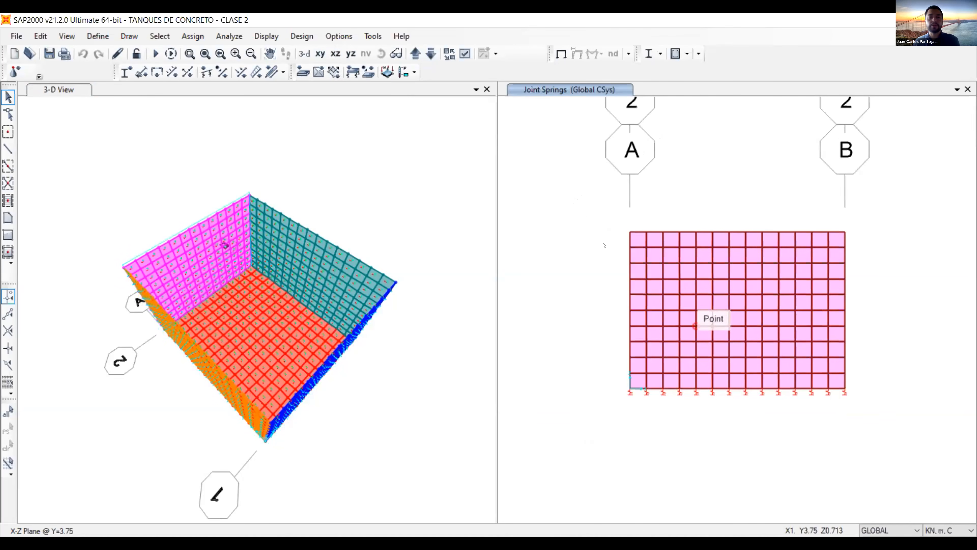
pyautogui.click(561, 54)
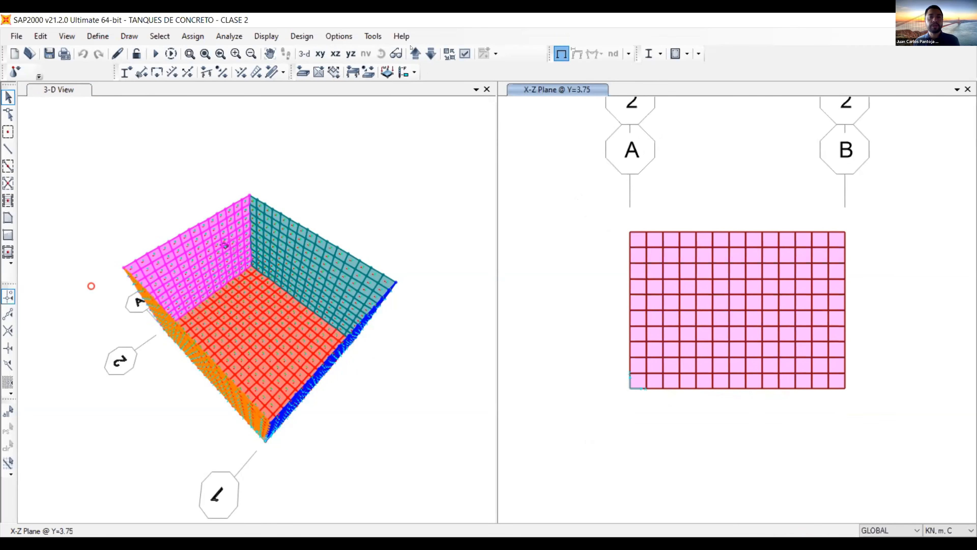
pyautogui.click(415, 54)
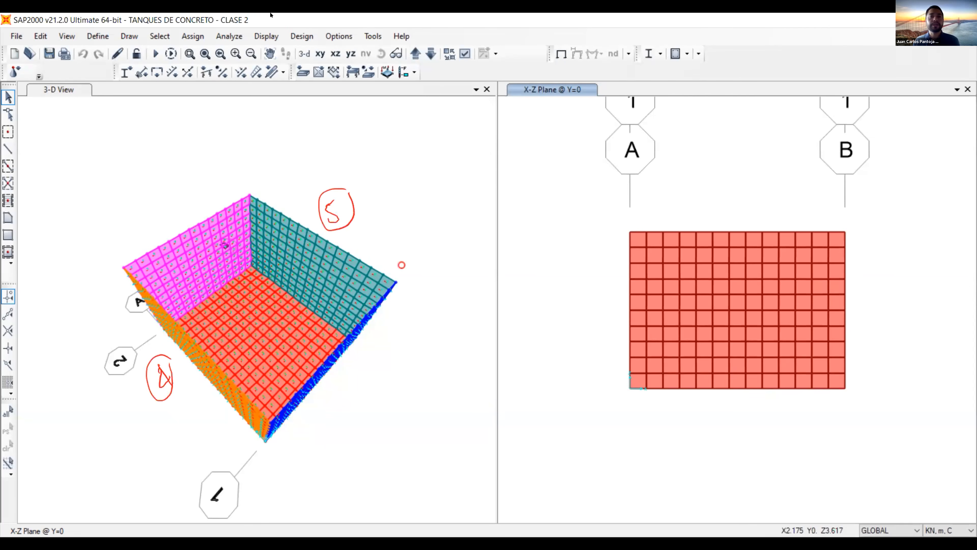
# Select the top row of area elements on the tank wall in the Y-Z plane at X=0
pyautogui.click(351, 53)
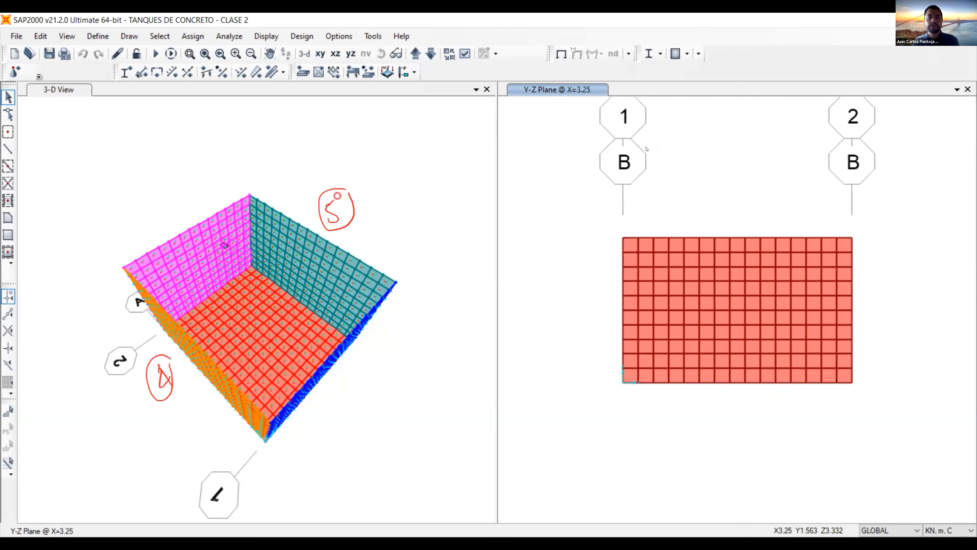
pyautogui.click(415, 54)
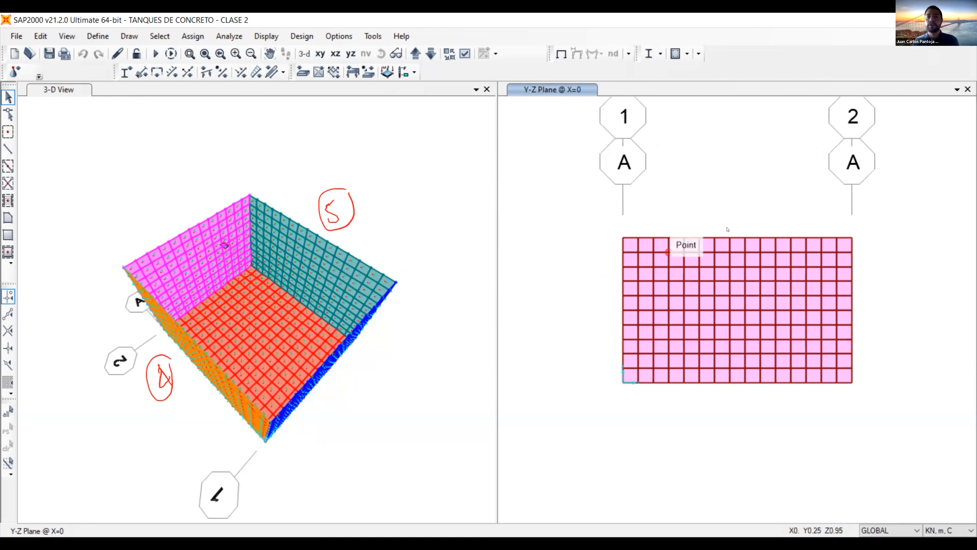
pyautogui.moveTo(883, 242); pyautogui.dragTo(592, 194)
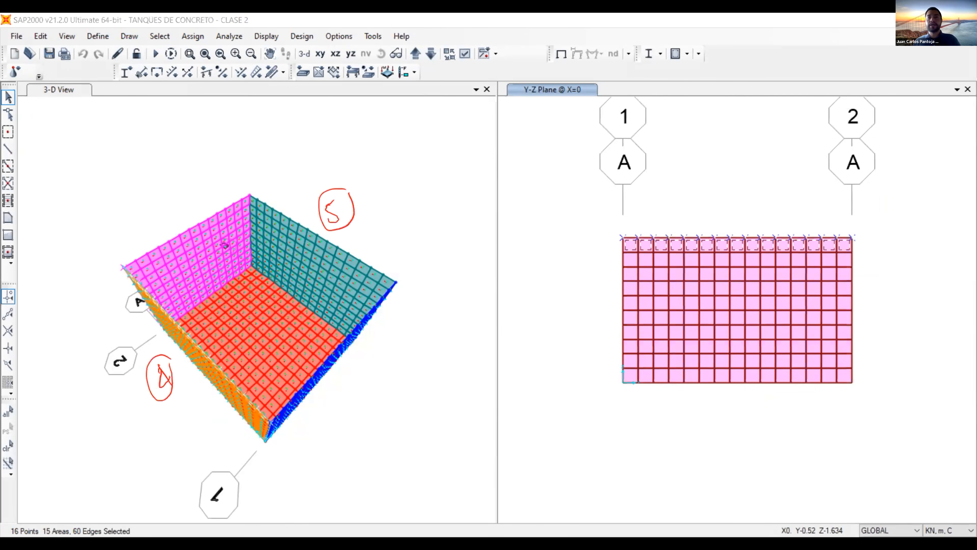
pyautogui.click(769, 180)
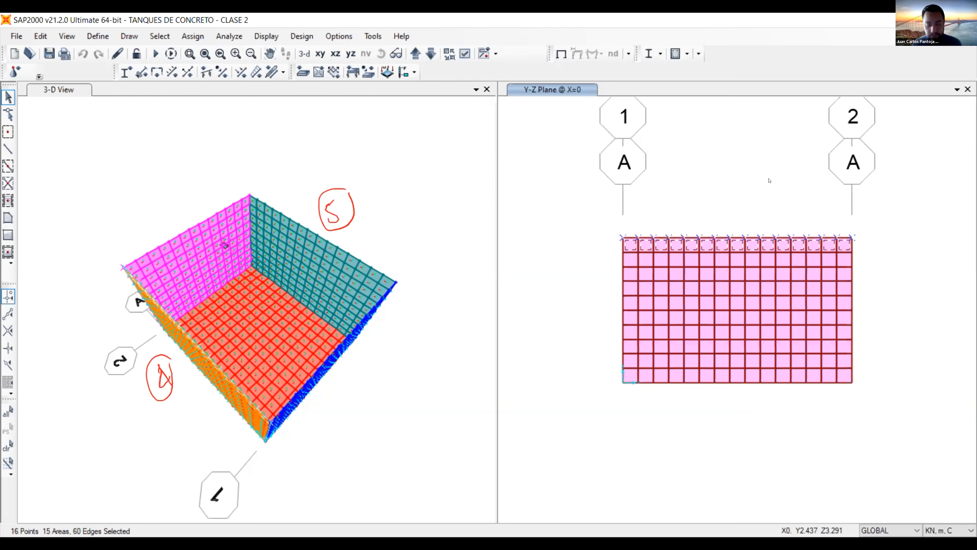
# Start an area surface pressure assignment for the selected elements using the load pattern MUERTA 2
pyautogui.click(190, 36)
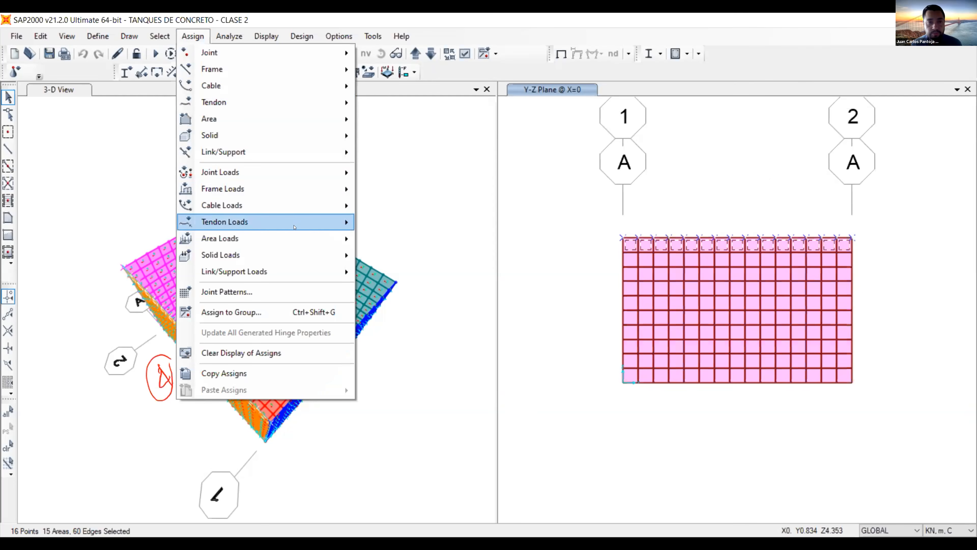
pyautogui.moveTo(293, 242)
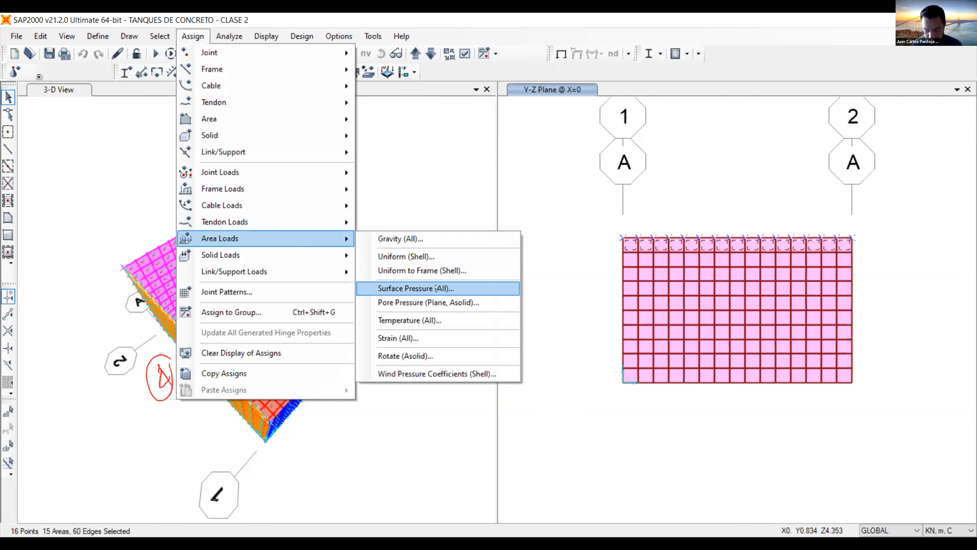
pyautogui.click(436, 287)
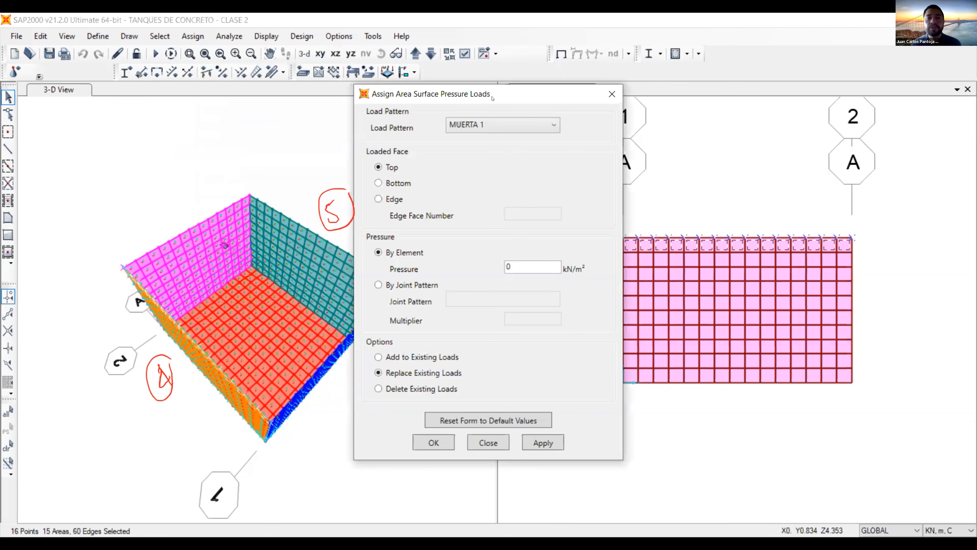
pyautogui.moveTo(492, 98); pyautogui.dragTo(205, 97)
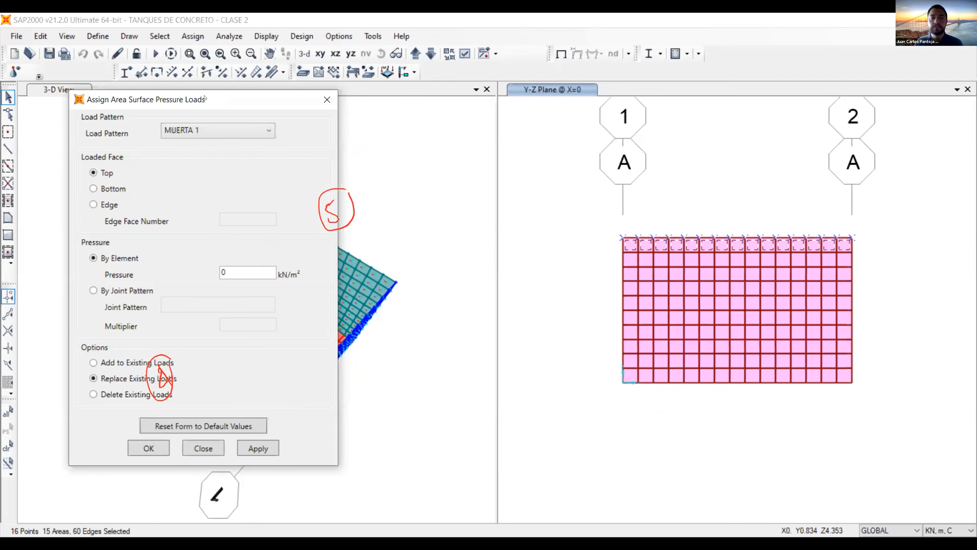
pyautogui.click(221, 139)
pyautogui.click(222, 156)
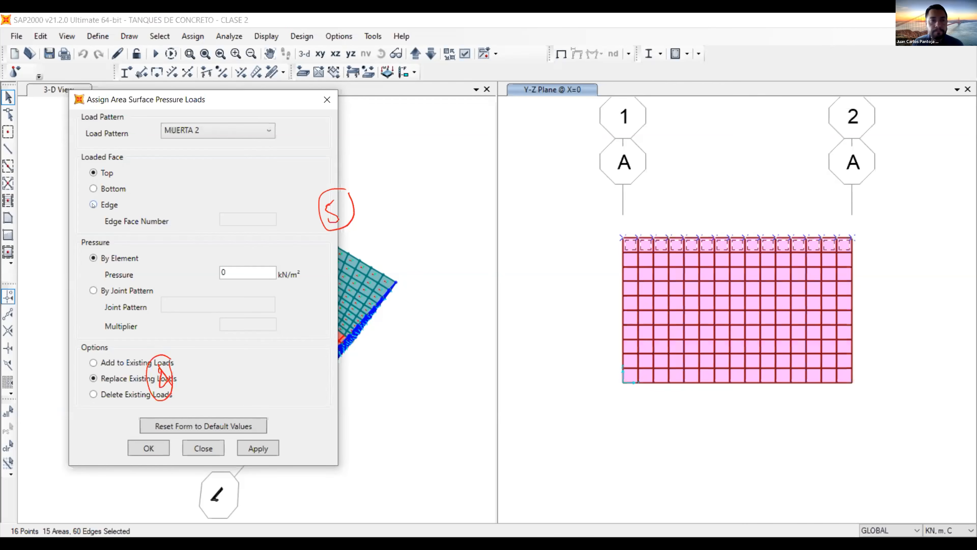
# Apply a by-element pressure of 6 kN/m² to edge face 2 of the selected top row of the X=0 wall
pyautogui.click(102, 209)
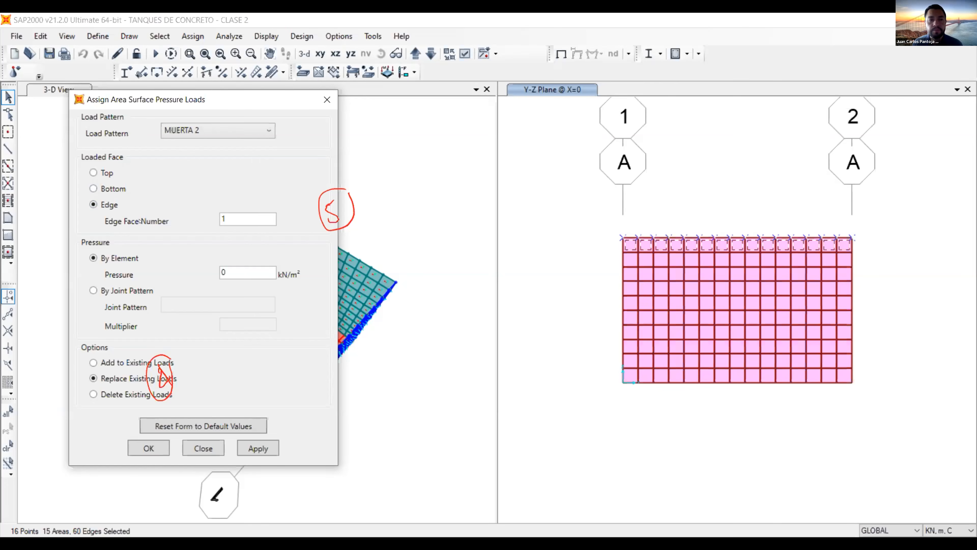
pyautogui.doubleClick(250, 215)
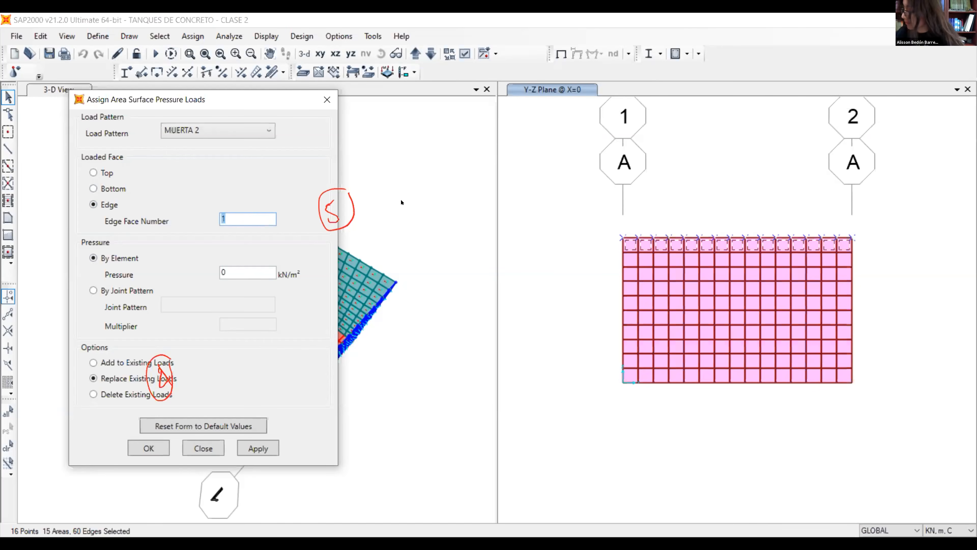
pyautogui.write('2')
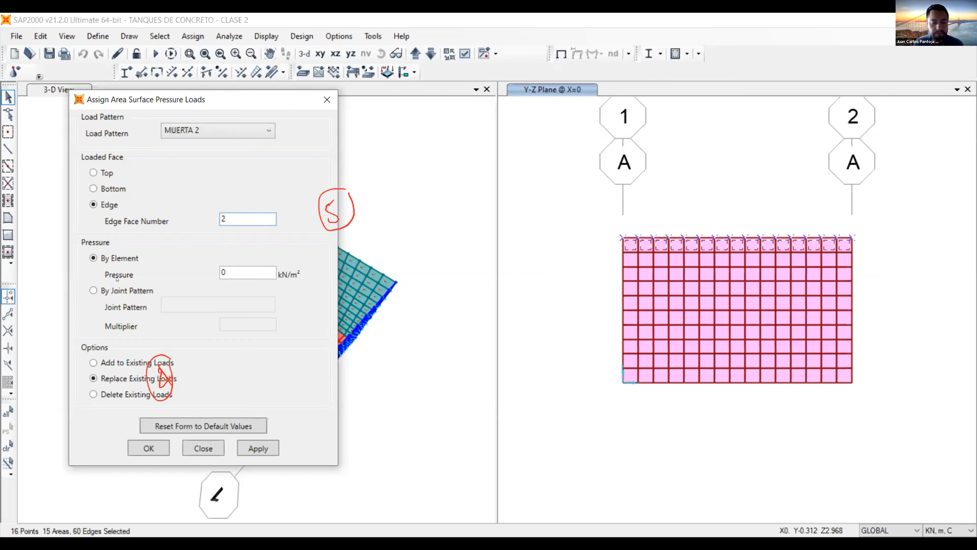
pyautogui.click(242, 269)
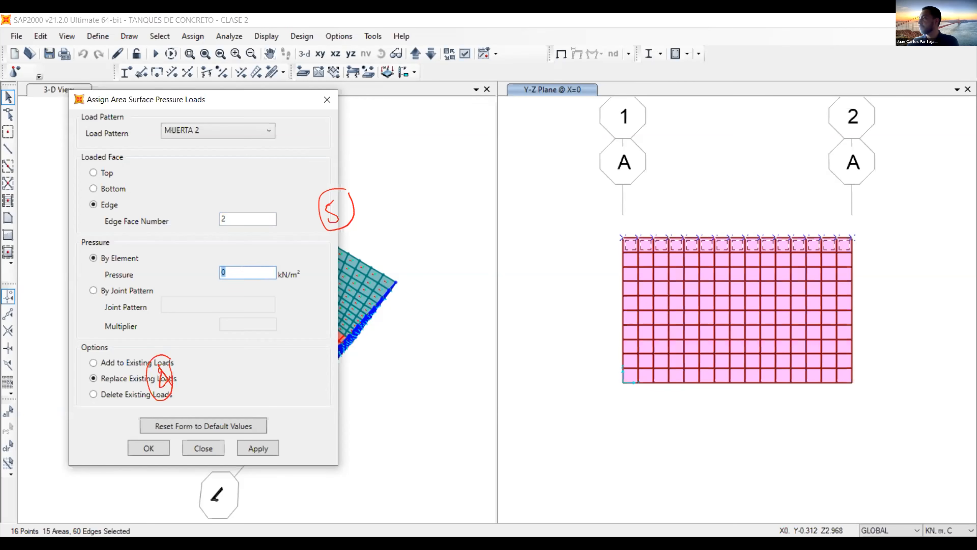
pyautogui.write('6')
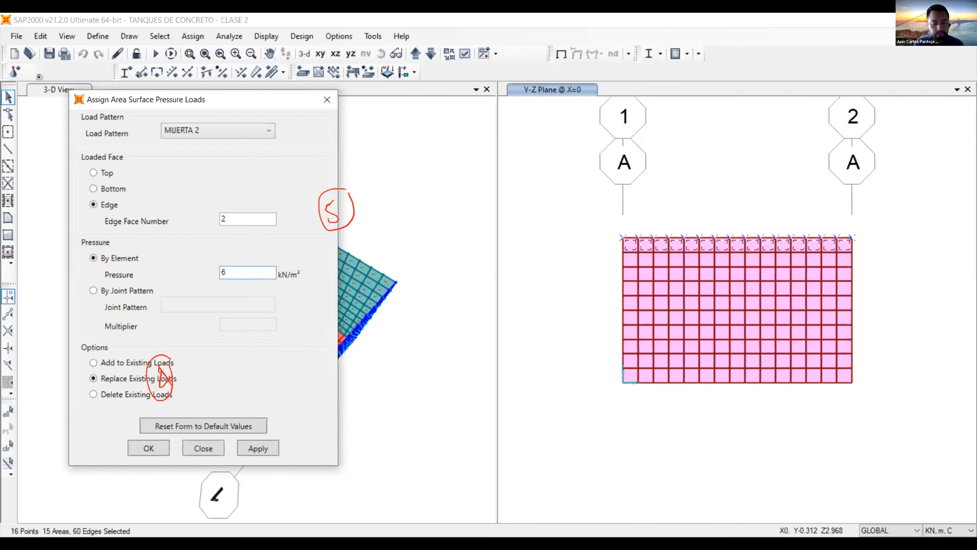
pyautogui.click(261, 449)
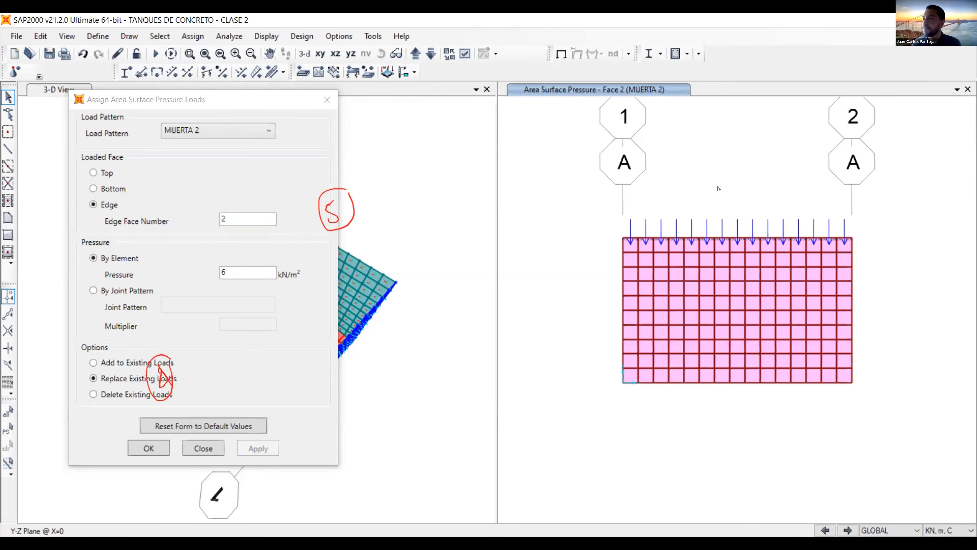
# Check the pressure arrows on the X=0 wall's top edge and switch the elevation to the Y-Z plane at X=3.25
pyautogui.scroll(3, 719, 188)
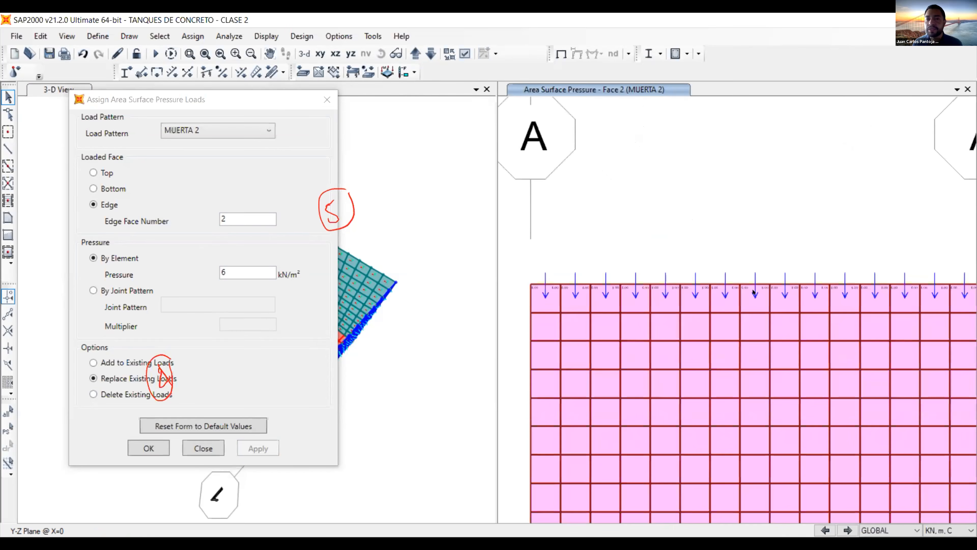
pyautogui.scroll(-3, 754, 291)
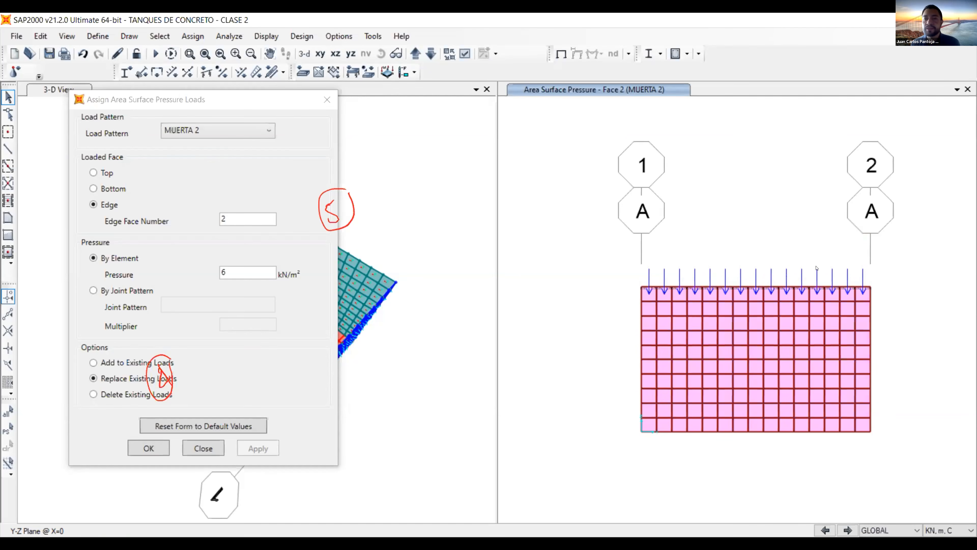
pyautogui.scroll(4, 811, 275)
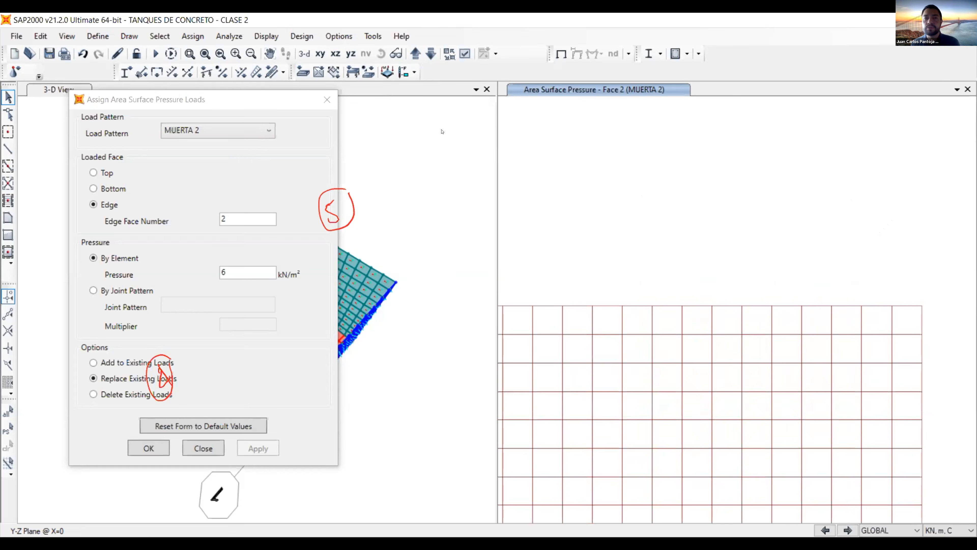
pyautogui.click(201, 53)
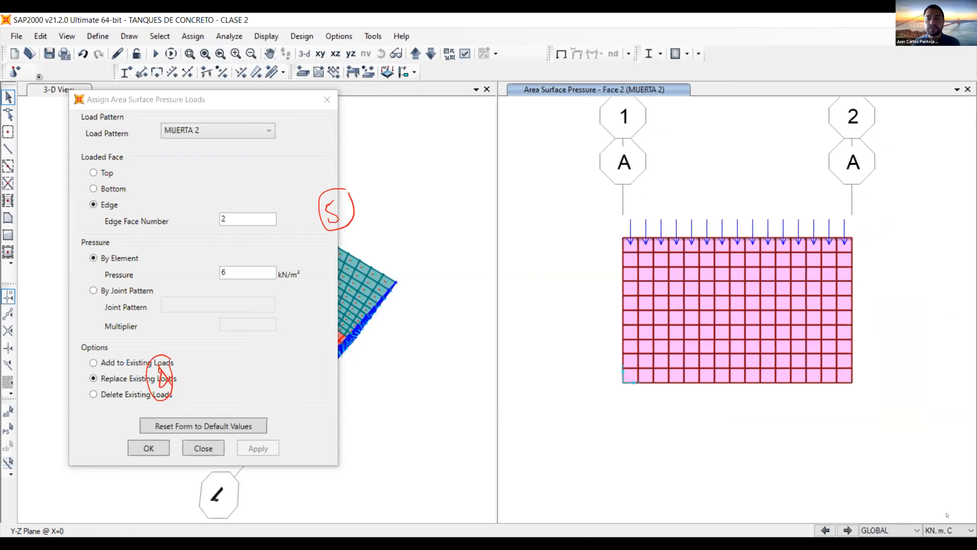
pyautogui.click(417, 50)
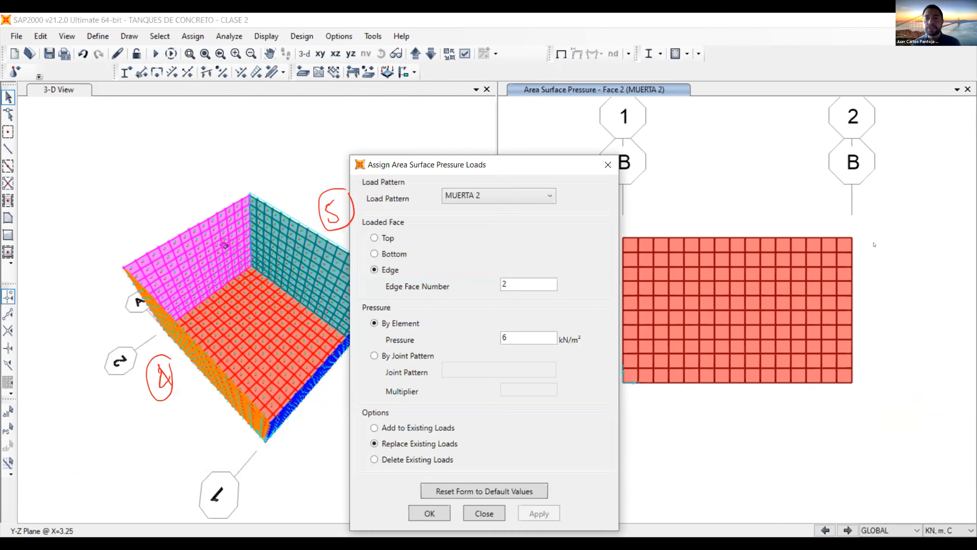
# Try to apply the 6 kN/m² MUERTA 2 pressure to edge face 2 of the X=3.25 wall's top row
pyautogui.moveTo(875, 246); pyautogui.dragTo(591, 194)
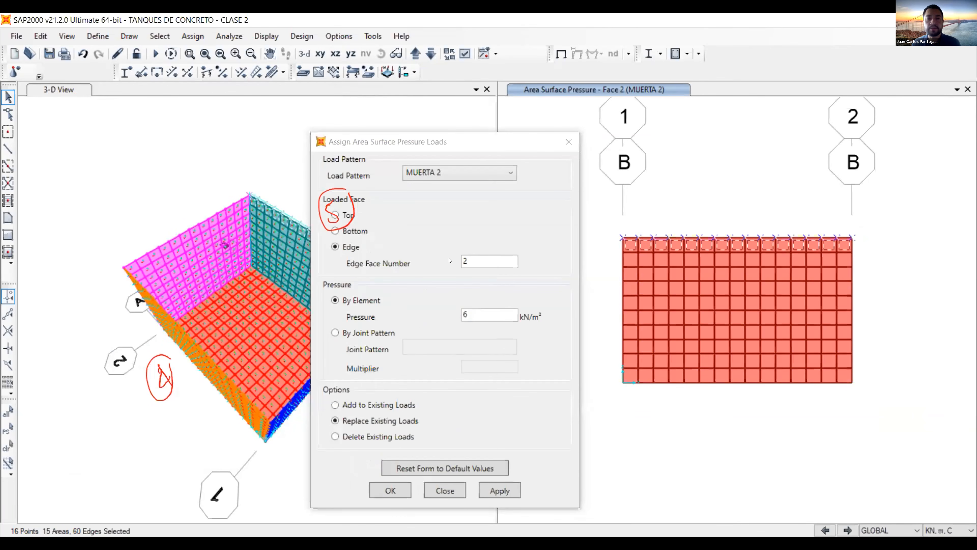
pyautogui.click(499, 490)
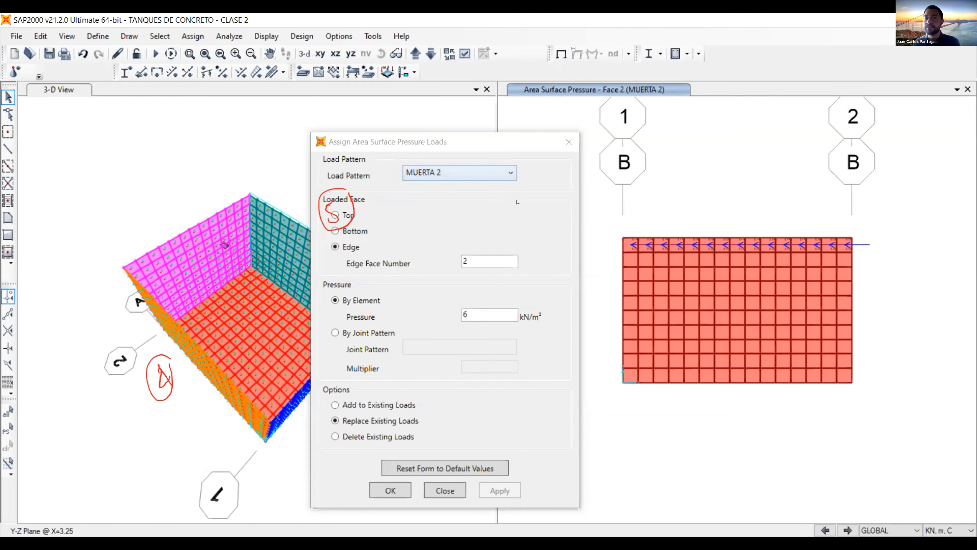
# Reselect the X=3.25 wall's top row and apply the 6 kN/m² MUERTA 2 pressure to edge face 3, replacing existing loads
pyautogui.moveTo(876, 246); pyautogui.dragTo(604, 208)
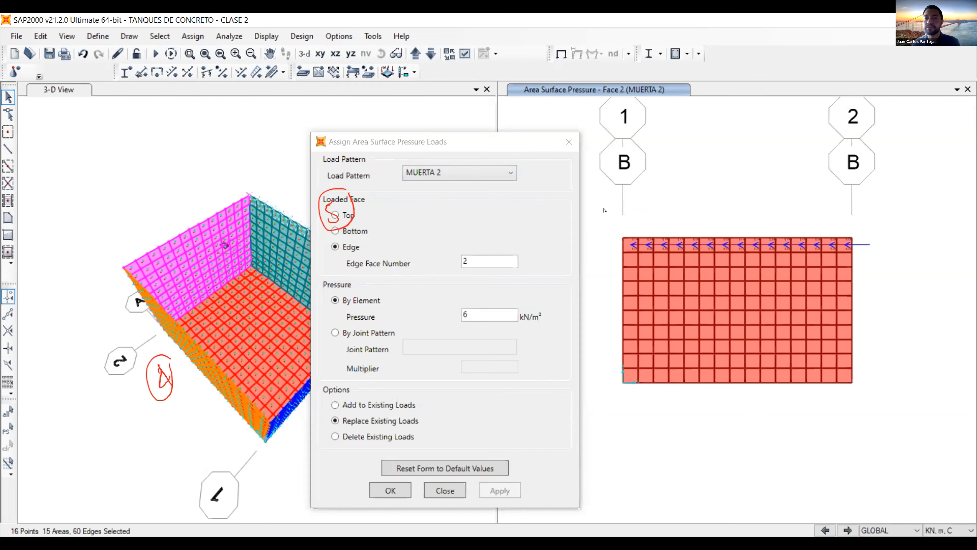
pyautogui.click(478, 261)
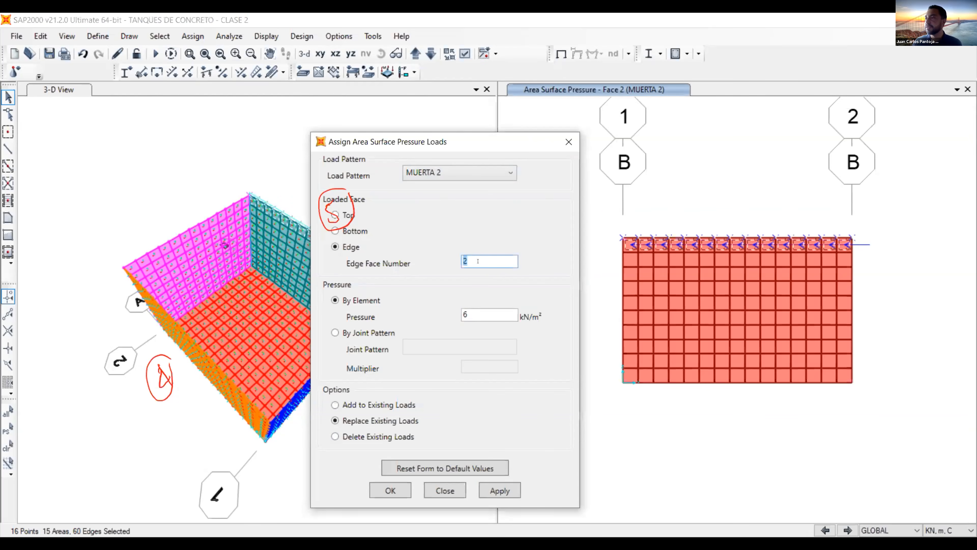
pyautogui.write('3')
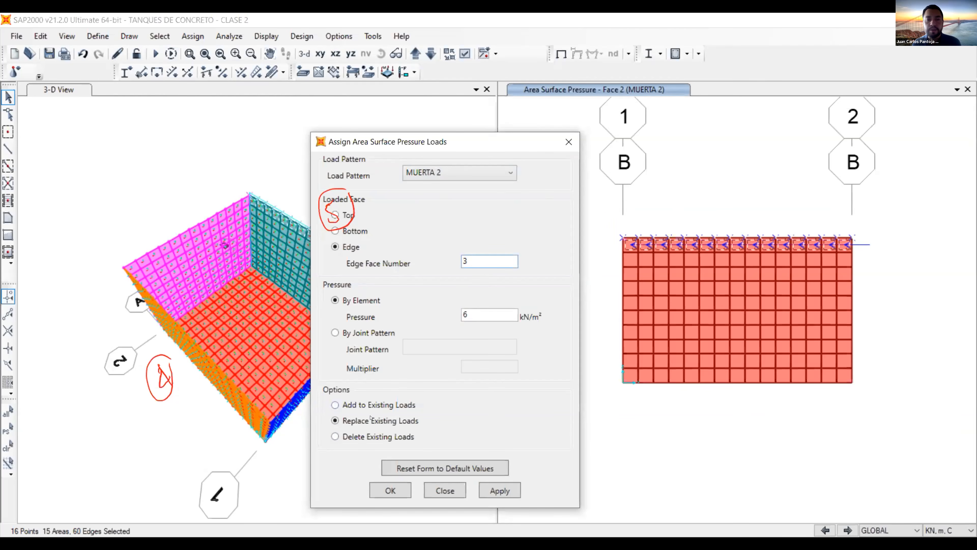
pyautogui.click(351, 438)
pyautogui.click(379, 422)
pyautogui.click(499, 489)
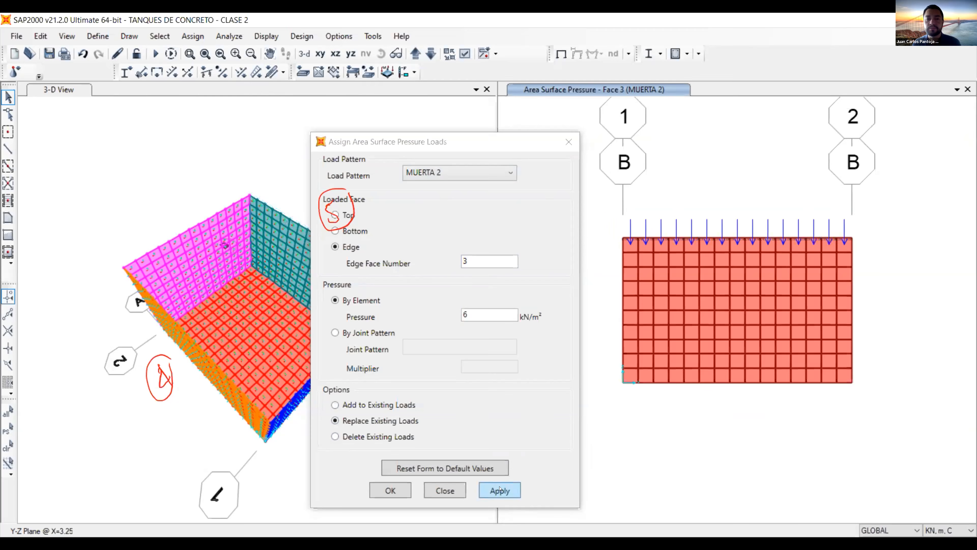
# Inspect the surface pressure loads assigned to the X=3.25 wall's top corner element beside grid line 2
pyautogui.click(841, 241)
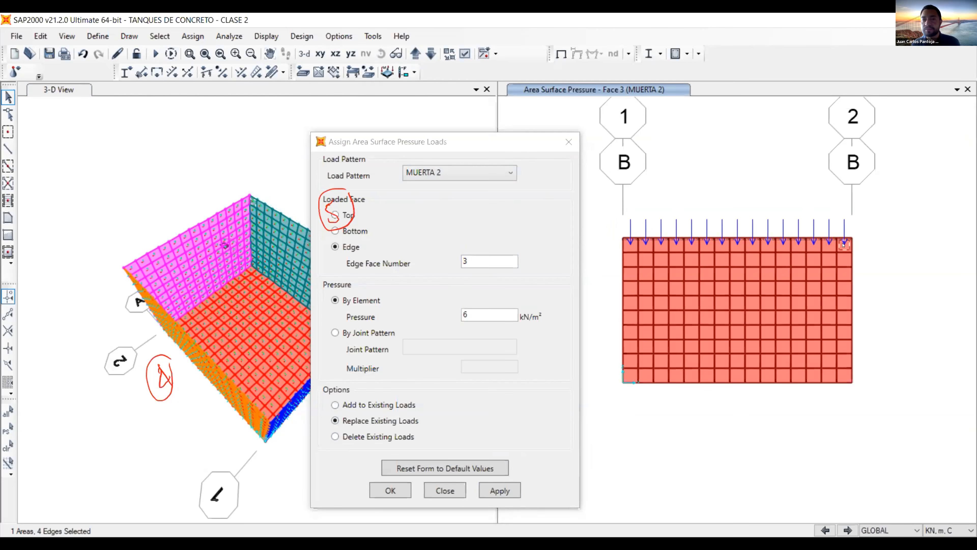
pyautogui.rightClick(844, 244)
pyautogui.click(419, 143)
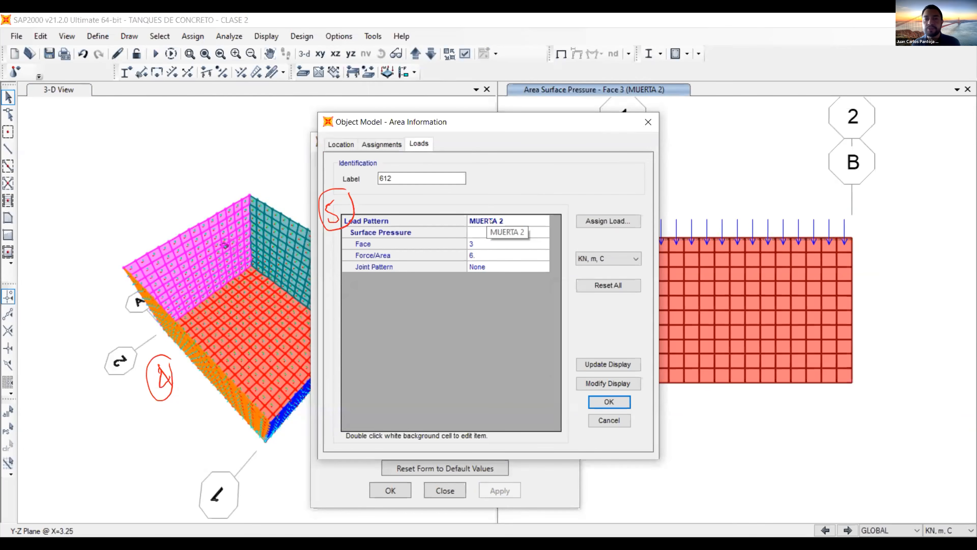
pyautogui.doubleClick(500, 245)
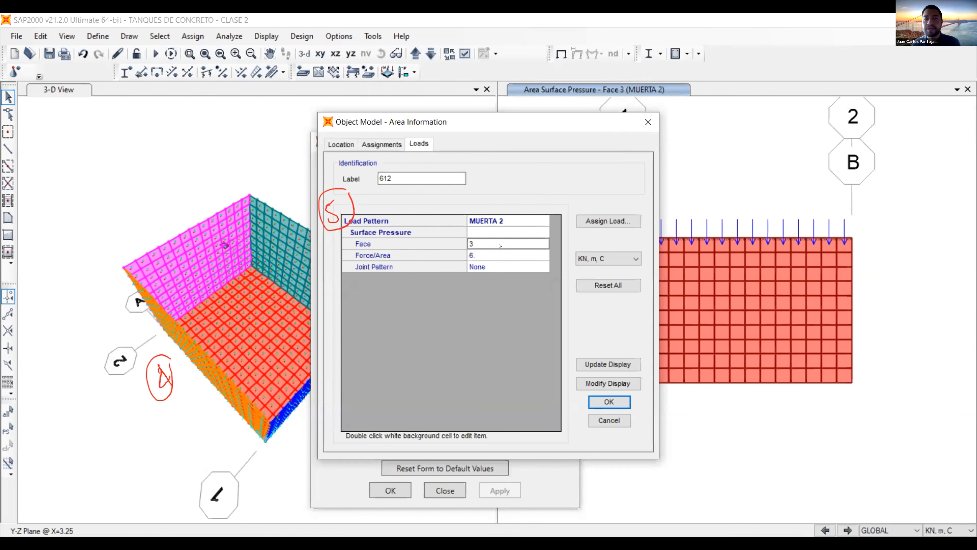
pyautogui.click(491, 254)
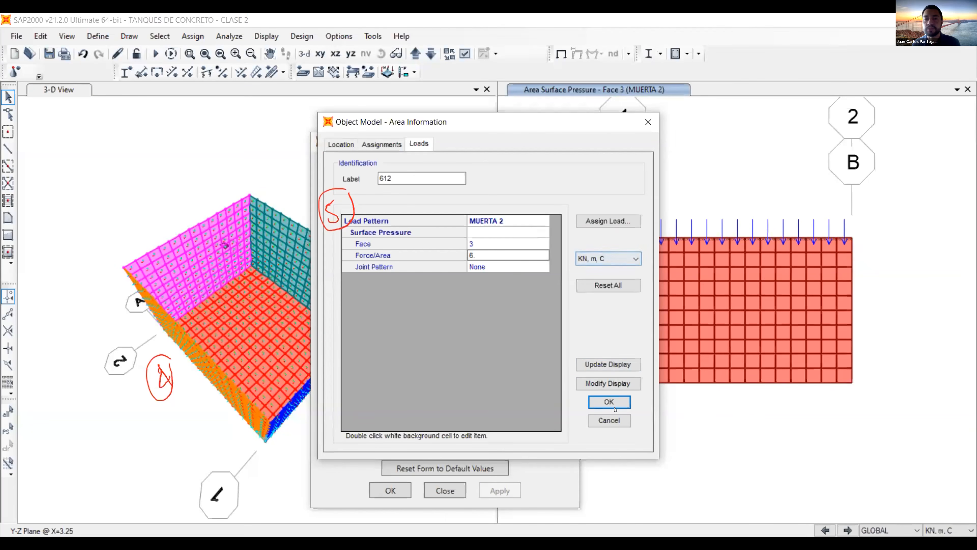
pyautogui.click(609, 402)
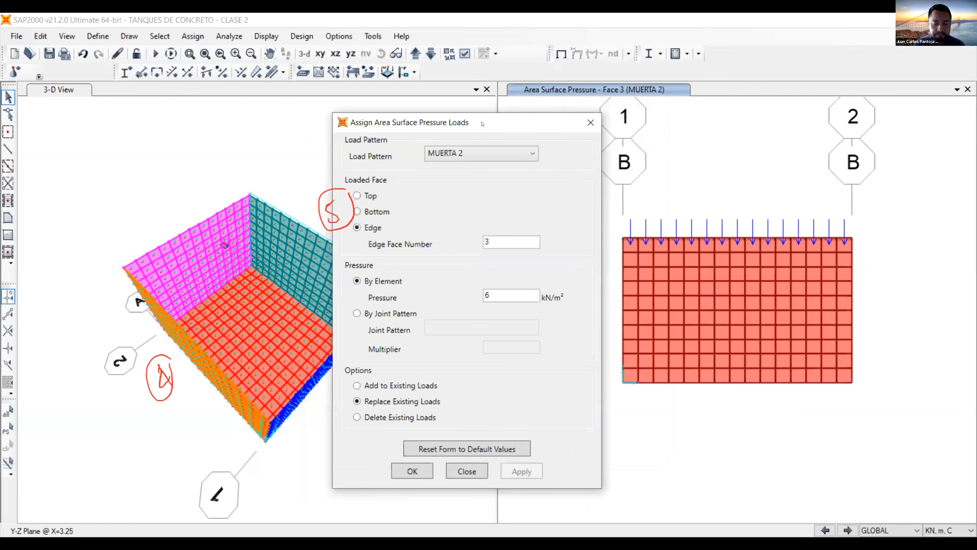
# Apply a 4.2 kN/m² VIVA surface pressure to edge face 3 of the X=3.25 wall's top row, replacing existing loads
pyautogui.click(486, 153)
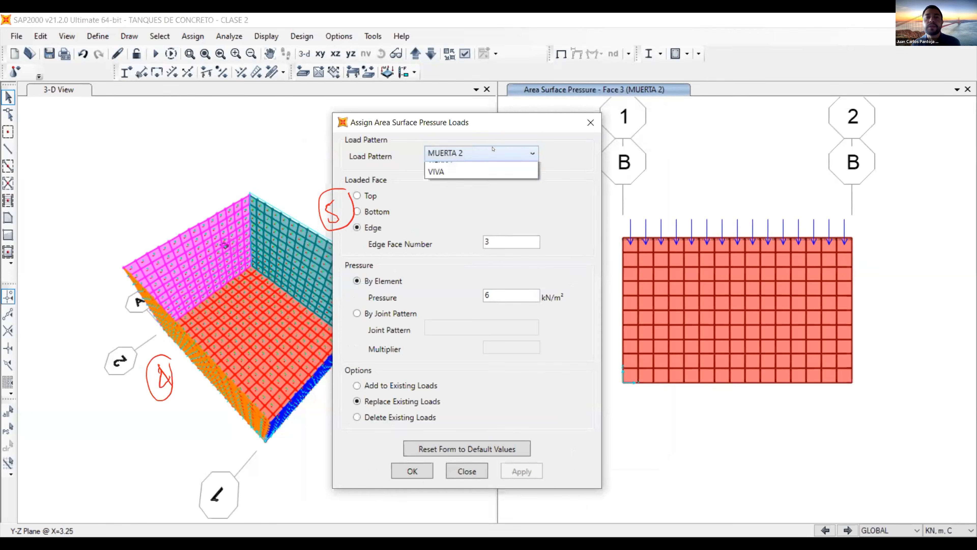
pyautogui.click(482, 207)
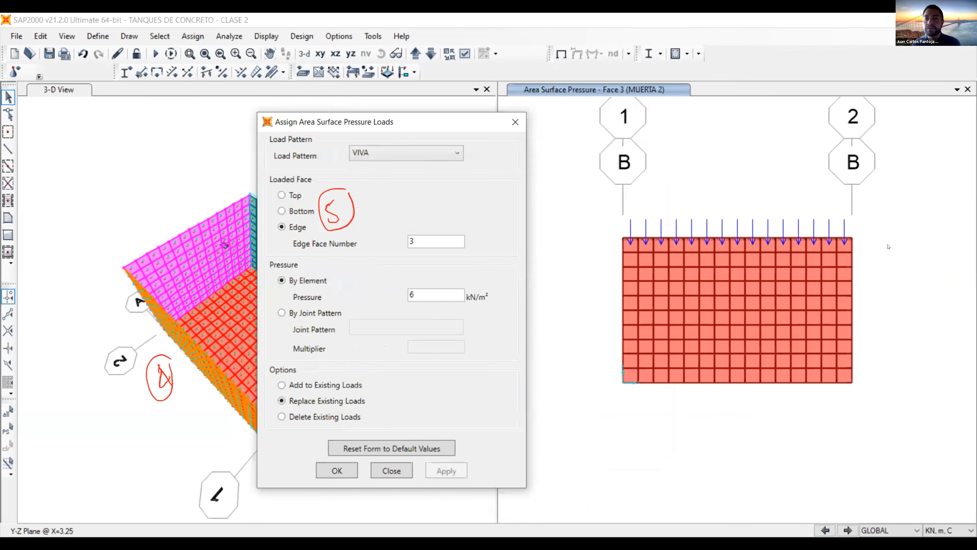
pyautogui.moveTo(882, 245); pyautogui.dragTo(607, 211)
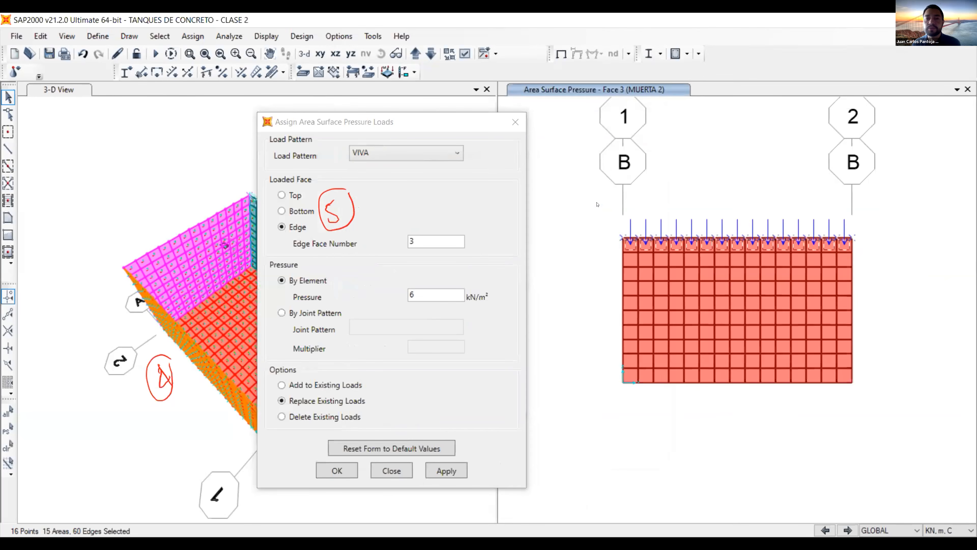
pyautogui.click(425, 239)
pyautogui.doubleClick(419, 295)
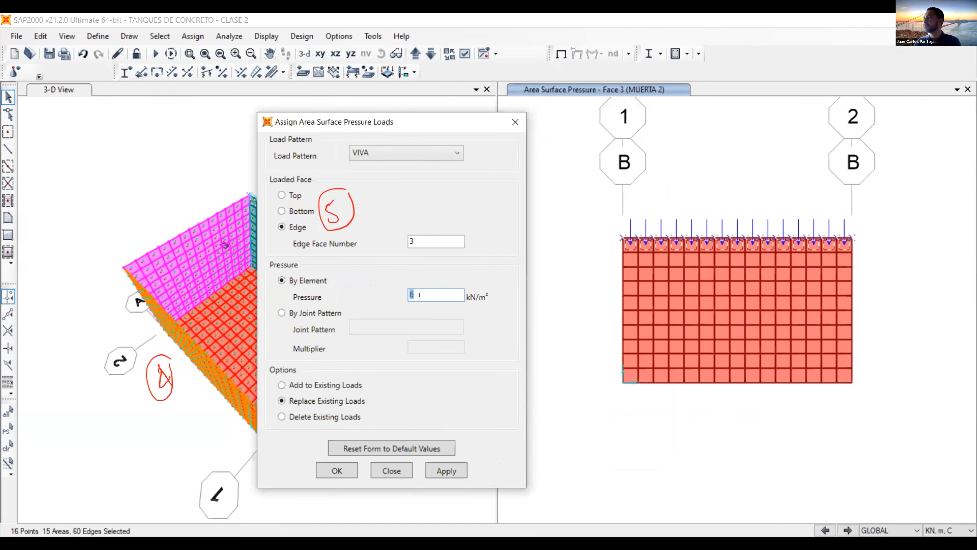
pyautogui.write('4.2')
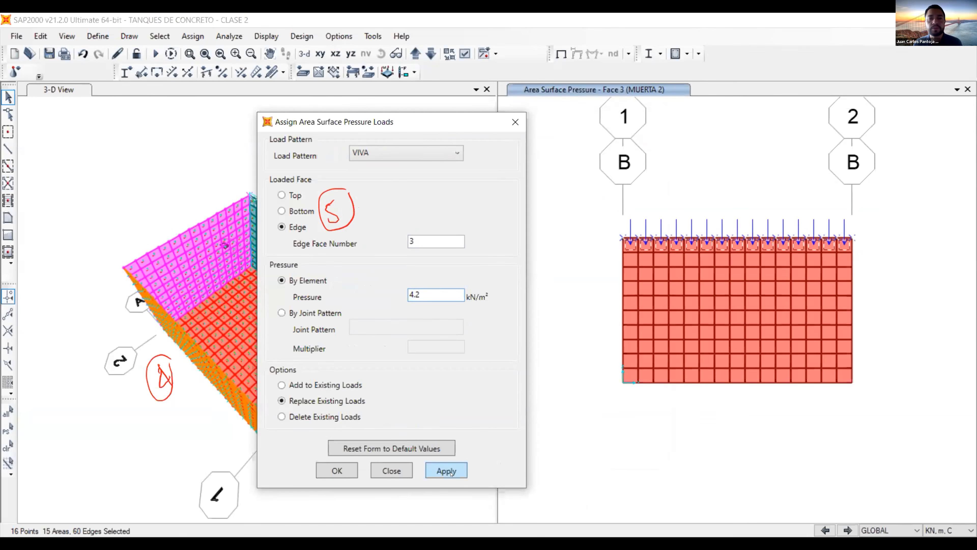
pyautogui.click(378, 154)
pyautogui.click(373, 205)
pyautogui.click(433, 465)
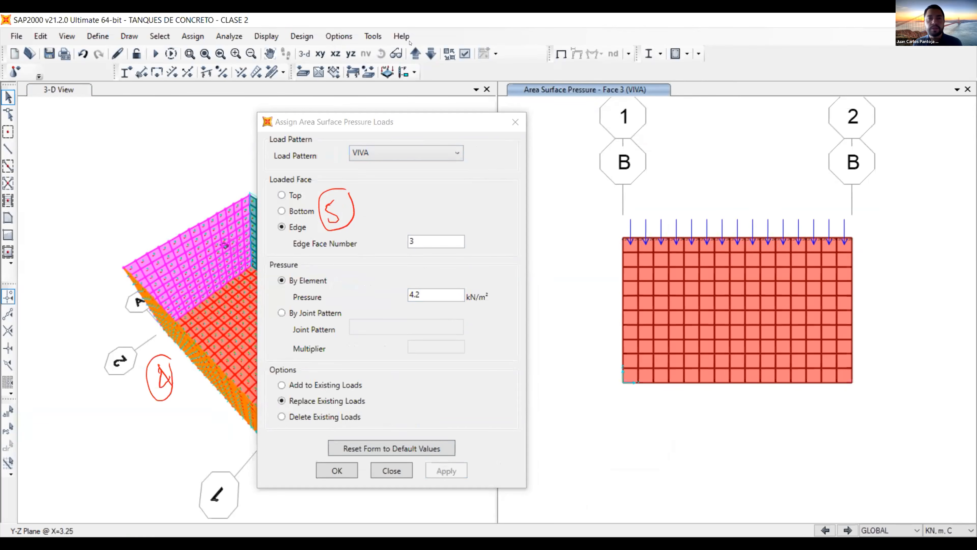
# Switch the elevation to the grid line A wall and apply the 4.2 kN/m² VIVA pressure to edge face 2 of its top row
pyautogui.click(416, 53)
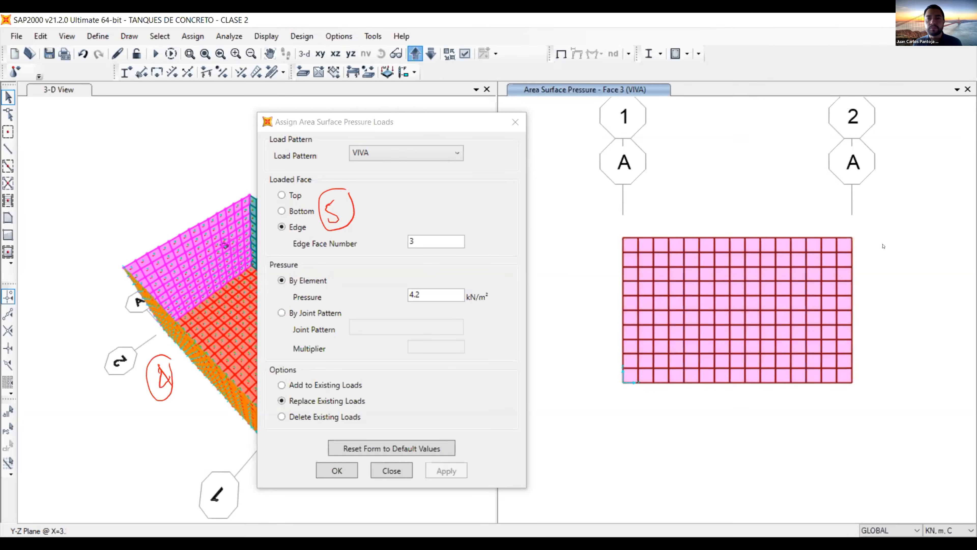
pyautogui.moveTo(887, 241); pyautogui.dragTo(591, 216)
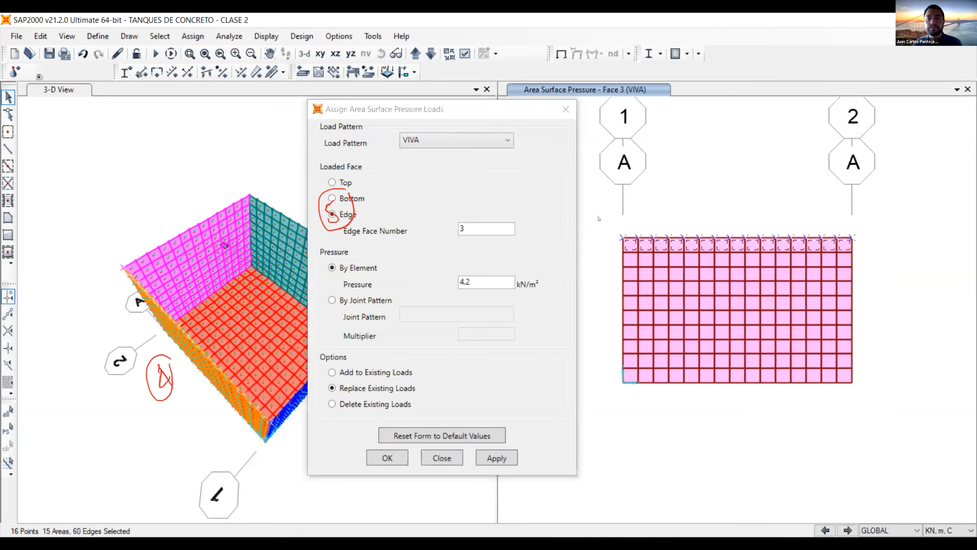
pyautogui.click(469, 228)
pyautogui.press('BackSpace')
pyautogui.write('2')
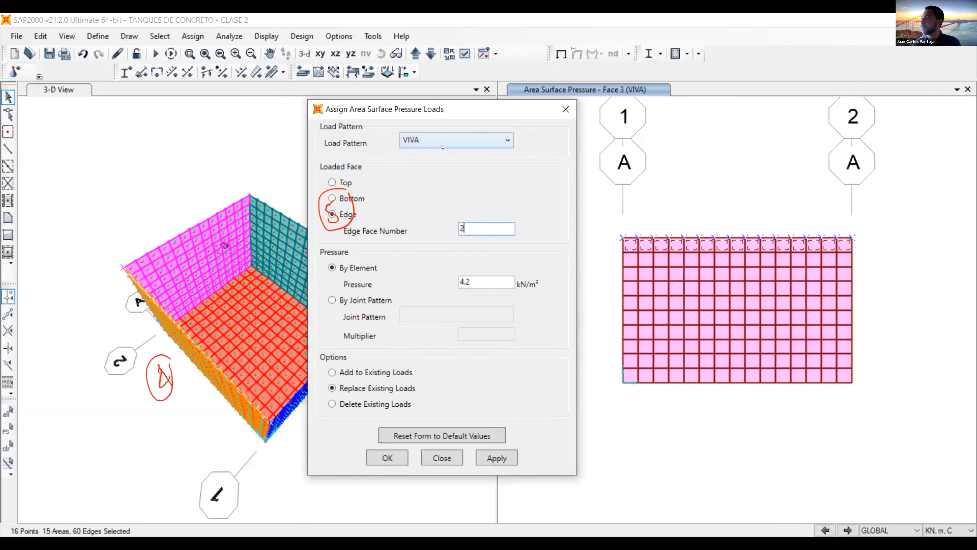
pyautogui.click(457, 186)
pyautogui.click(333, 214)
pyautogui.click(471, 282)
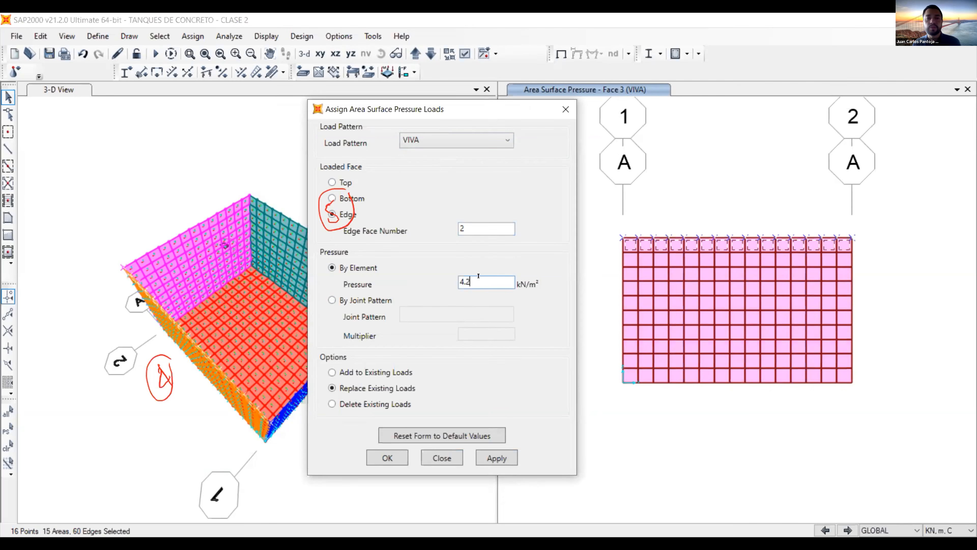
pyautogui.click(497, 458)
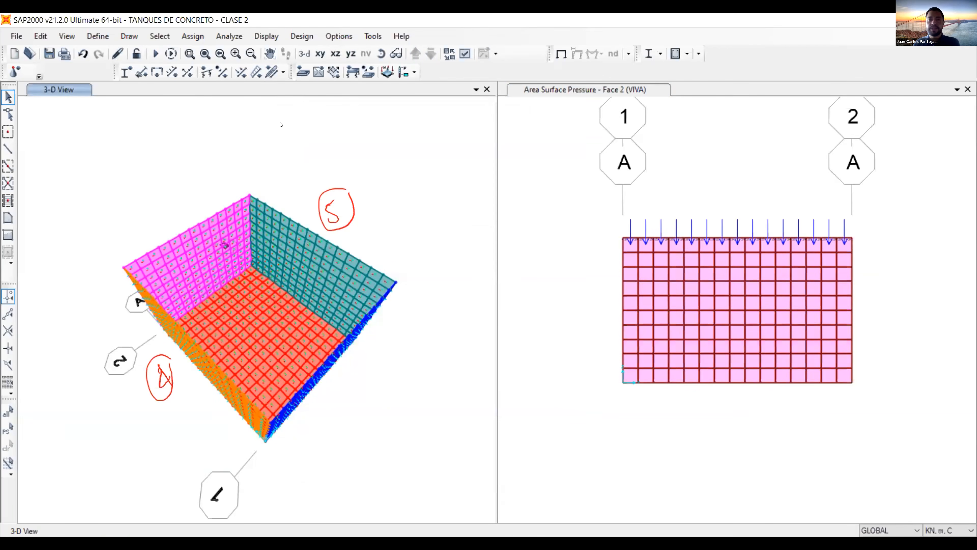
# Display the MUERTA 2 surface pressure values for face 2 in the 3-D view and inspect the arrows on the wall's top edge
pyautogui.click(265, 36)
pyautogui.moveTo(346, 102)
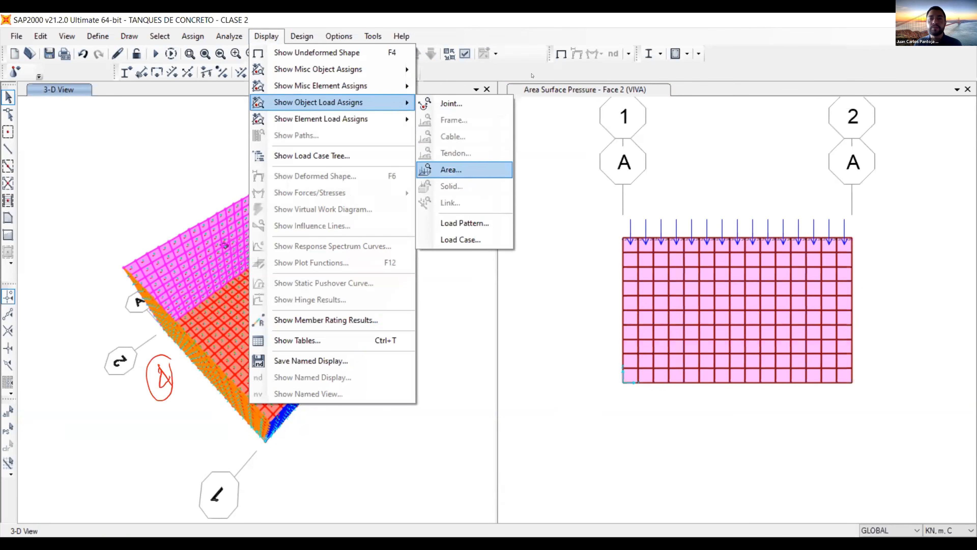
pyautogui.press('Return')
pyautogui.click(640, 107)
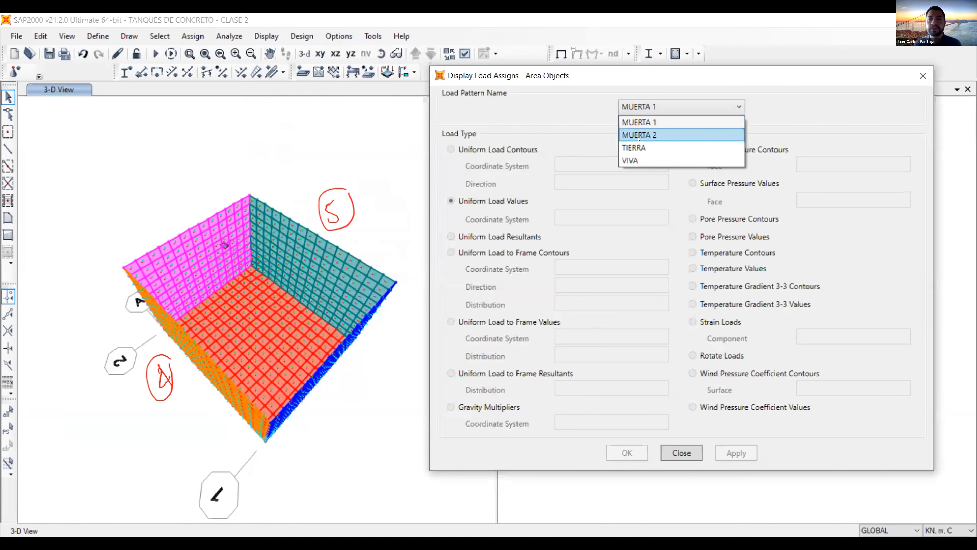
pyautogui.click(639, 125)
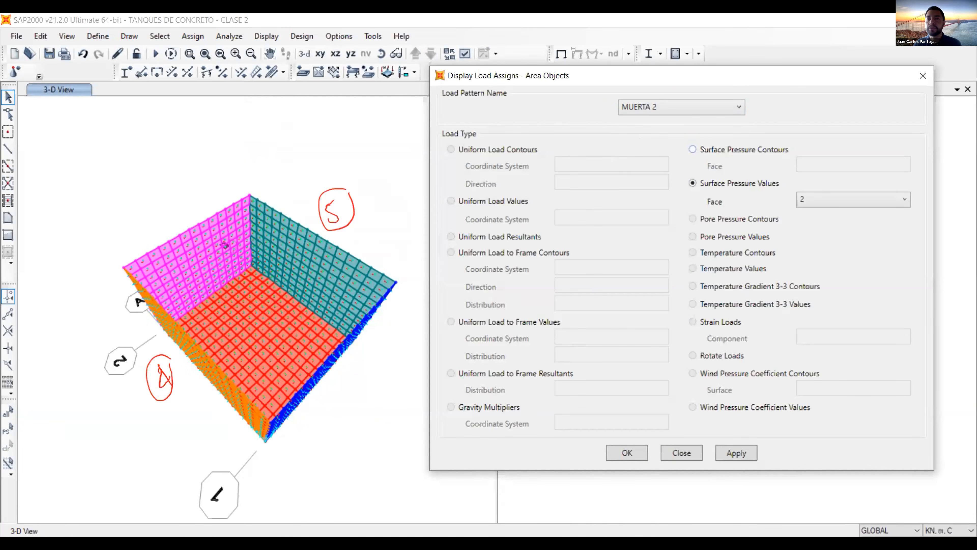
pyautogui.click(693, 149)
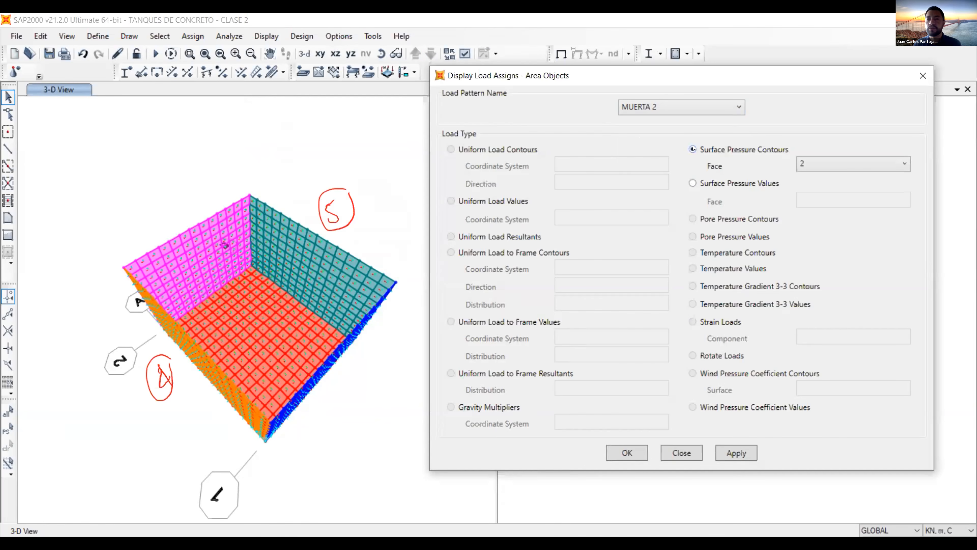
pyautogui.click(692, 183)
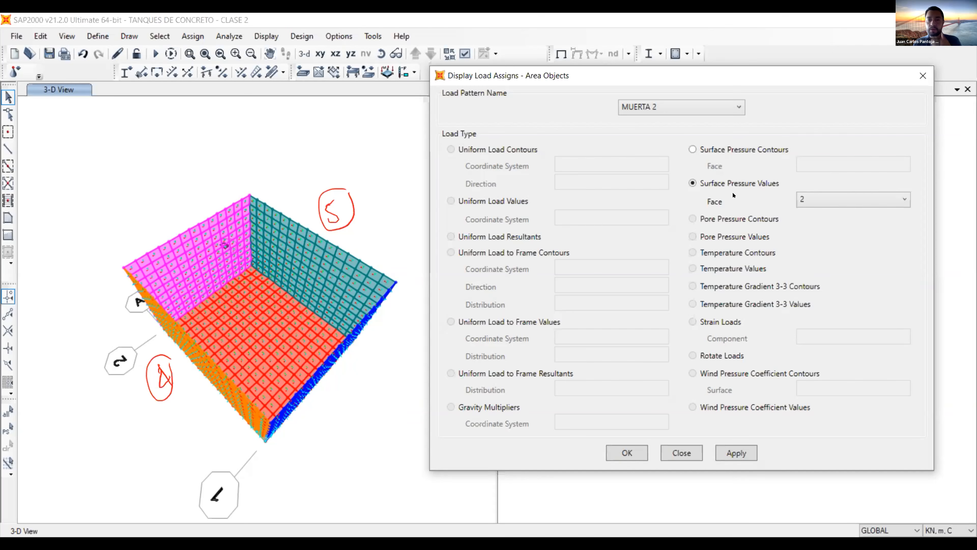
pyautogui.click(824, 197)
pyautogui.click(824, 197)
pyautogui.click(727, 449)
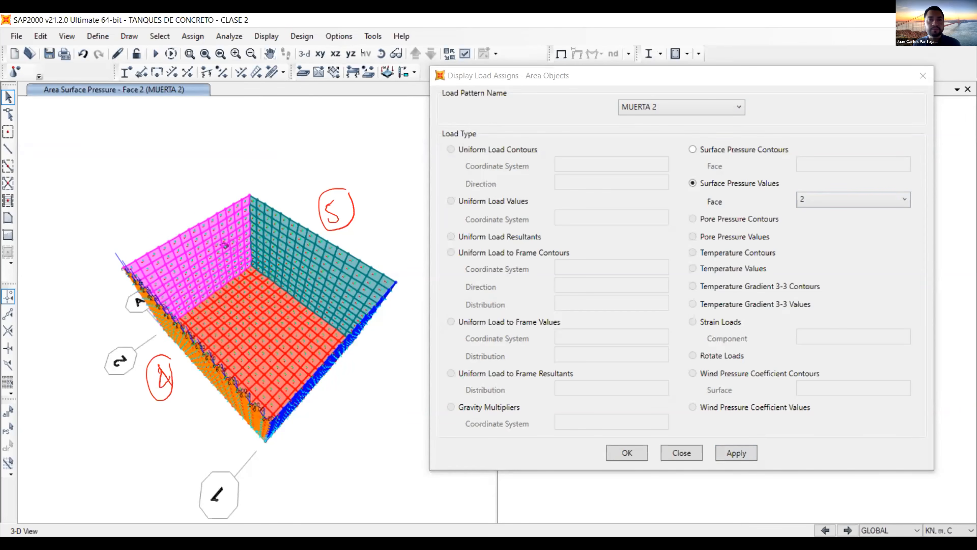
pyautogui.click(380, 54)
pyautogui.moveTo(355, 307); pyautogui.dragTo(335, 263)
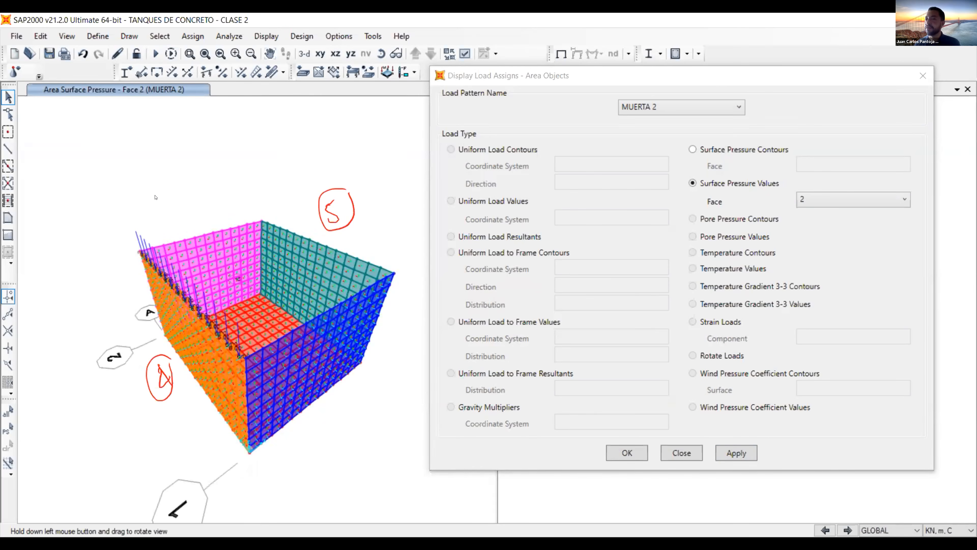
# Display the face 3 surface pressure values in the 3-D view, first for MUERTA 2 and second for VIVA
pyautogui.click(858, 203)
pyautogui.click(846, 222)
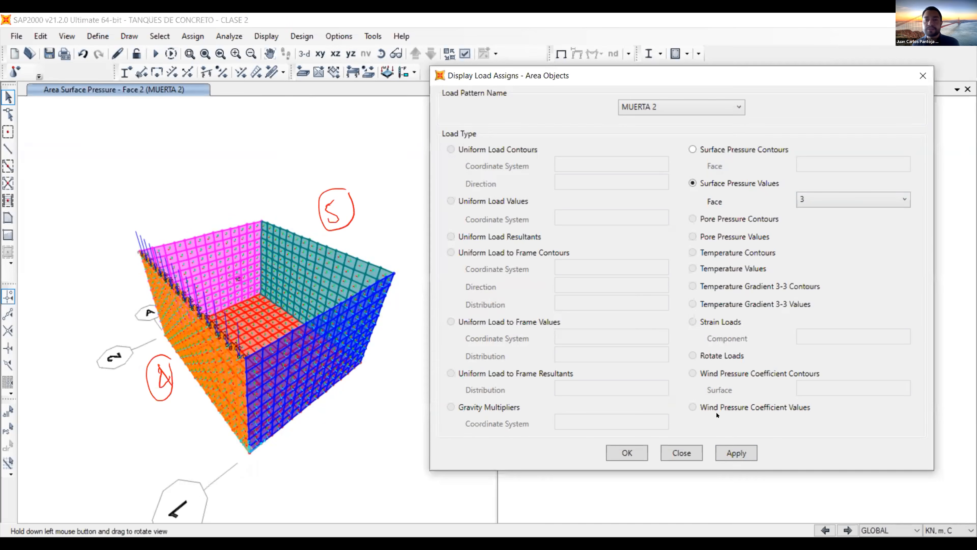
pyautogui.click(729, 450)
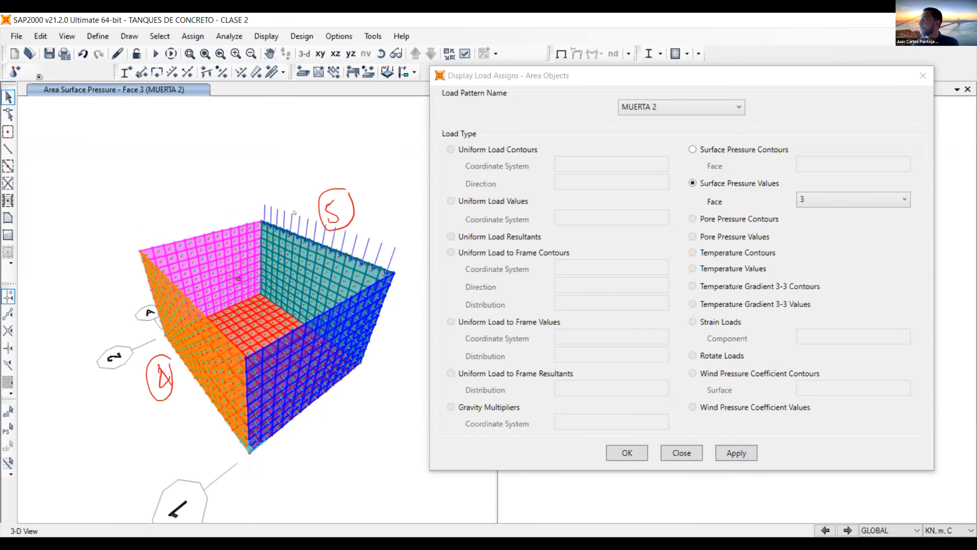
pyautogui.click(688, 115)
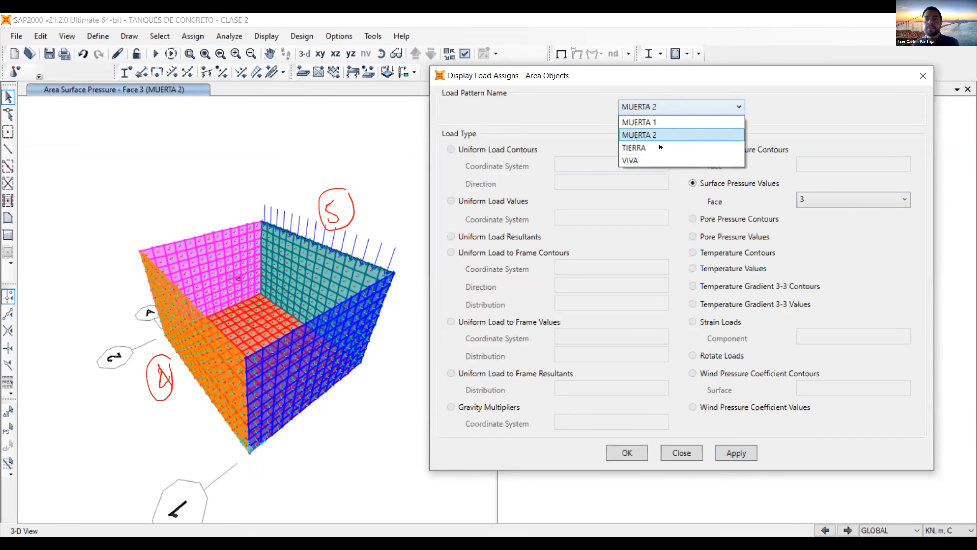
pyautogui.click(654, 160)
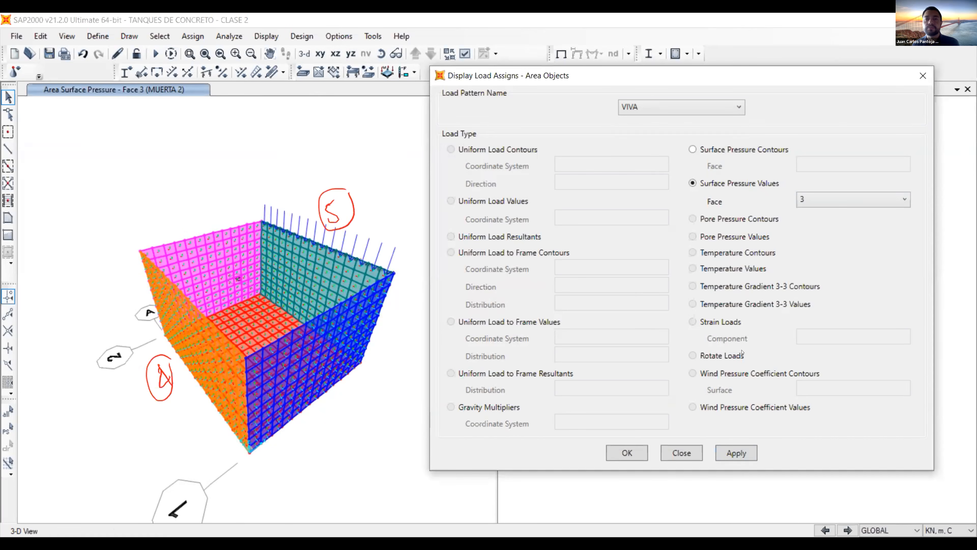
pyautogui.click(734, 455)
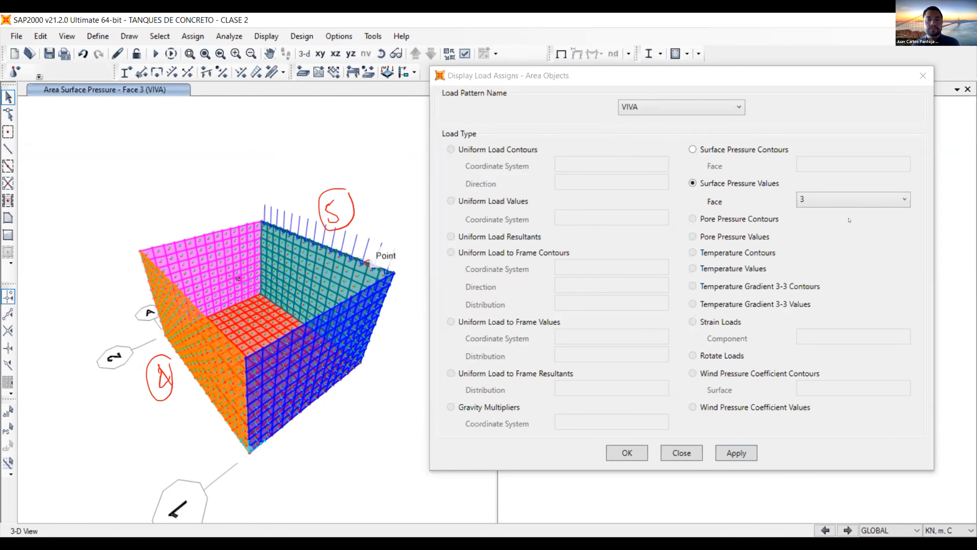
# Display the VIVA surface pressure values for face 2 and check the arrows along the tank wall's top edge in the 3-D view
pyautogui.click(854, 200)
pyautogui.click(815, 224)
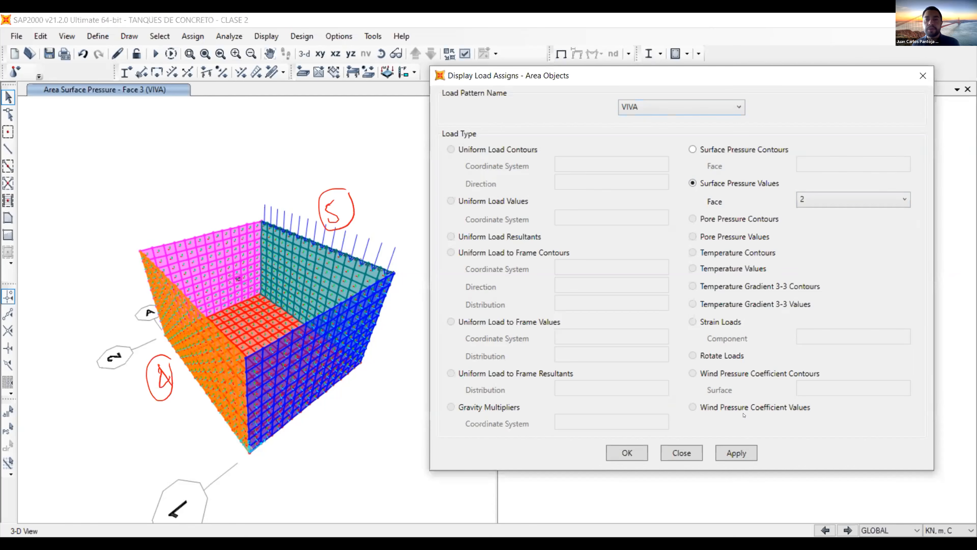
pyautogui.click(734, 453)
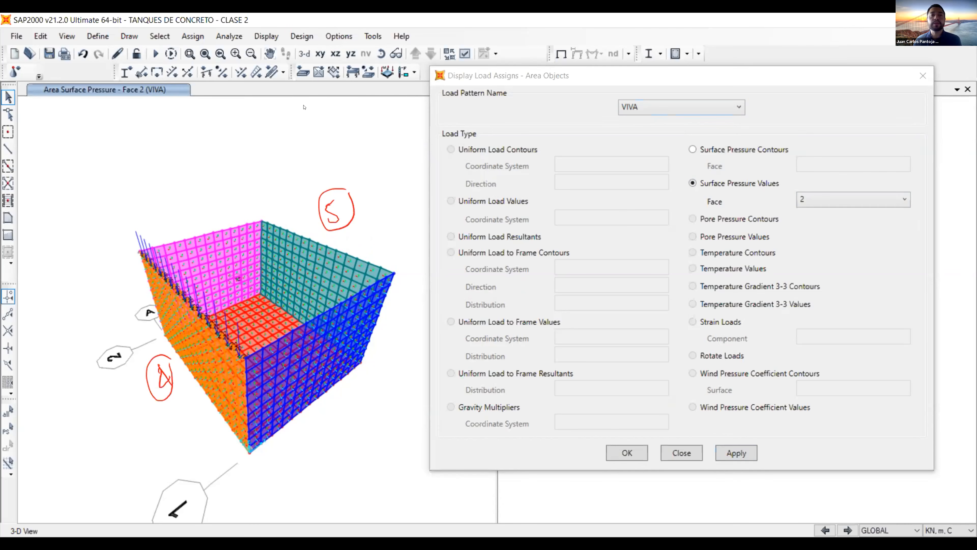
pyautogui.click(304, 54)
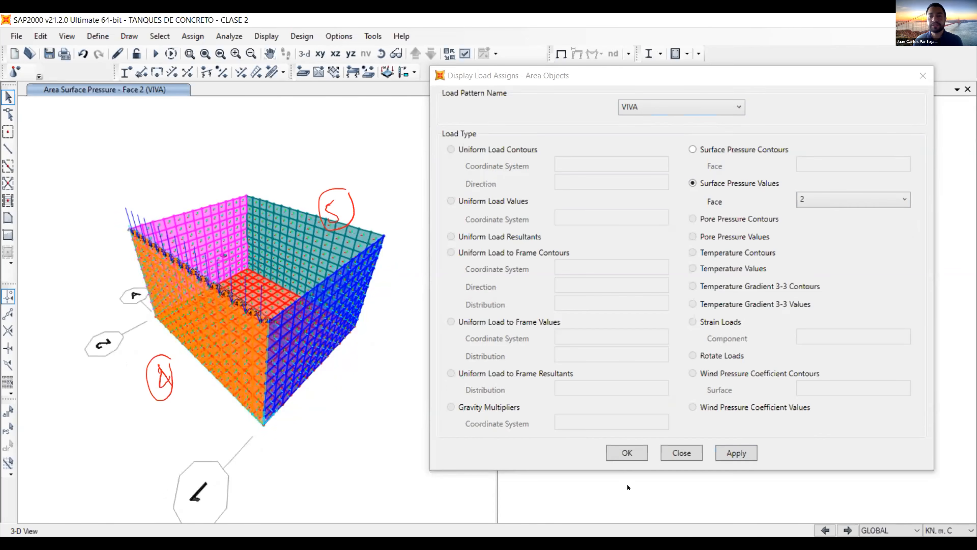
pyautogui.click(663, 457)
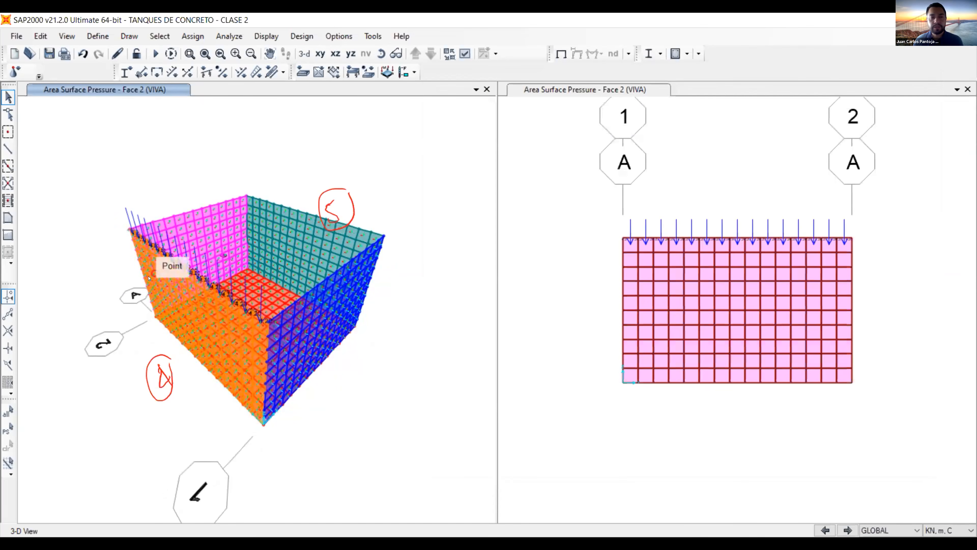
pyautogui.click(380, 53)
pyautogui.moveTo(394, 281); pyautogui.dragTo(414, 276)
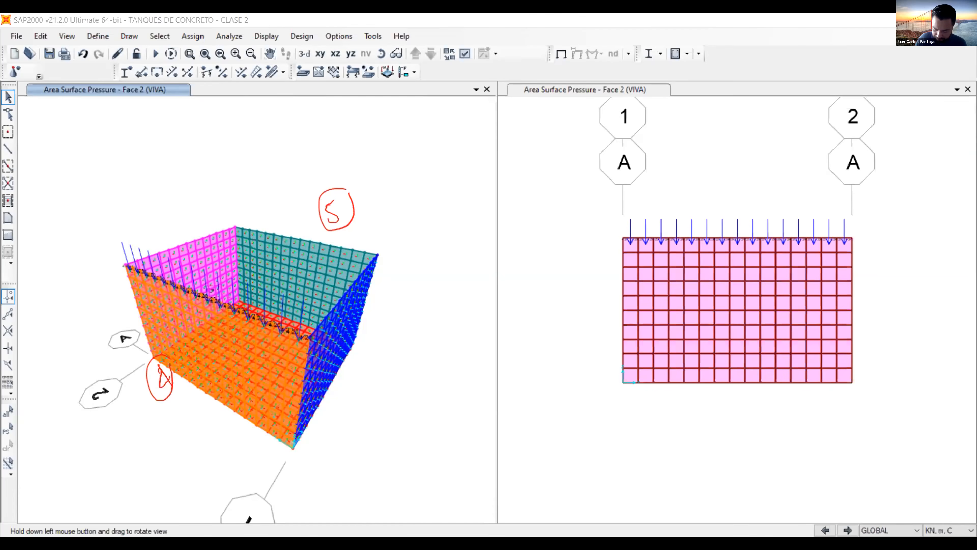
pyautogui.press('Escape')
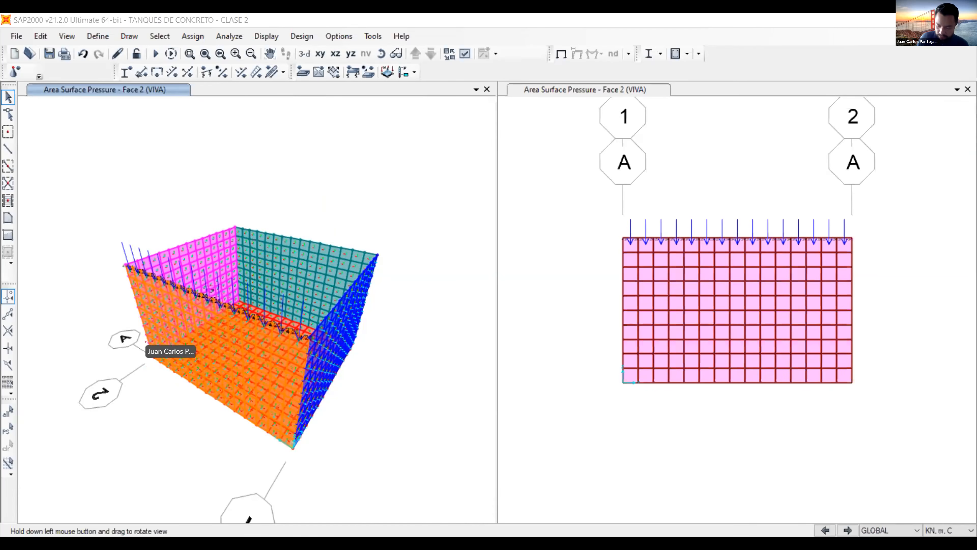
pyautogui.moveTo(123, 304); pyautogui.dragTo(143, 355)
pyautogui.moveTo(139, 296); pyautogui.dragTo(130, 317)
pyautogui.moveTo(144, 352)
pyautogui.mouseDown()
pyautogui.moveTo(133, 364)
pyautogui.moveTo(99, 355)
pyautogui.moveTo(111, 332)
pyautogui.mouseUp()
pyautogui.click(103, 350)
pyautogui.moveTo(121, 328); pyautogui.dragTo(121, 330)
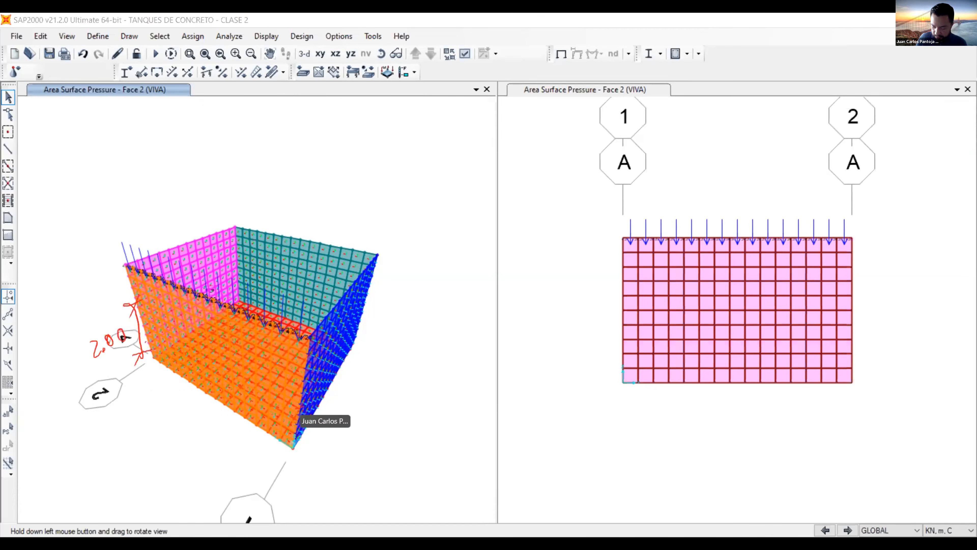
pyautogui.moveTo(294, 408)
pyautogui.mouseDown()
pyautogui.moveTo(293, 449)
pyautogui.moveTo(300, 446)
pyautogui.moveTo(248, 458)
pyautogui.moveTo(259, 460)
pyautogui.moveTo(269, 438)
pyautogui.mouseUp()
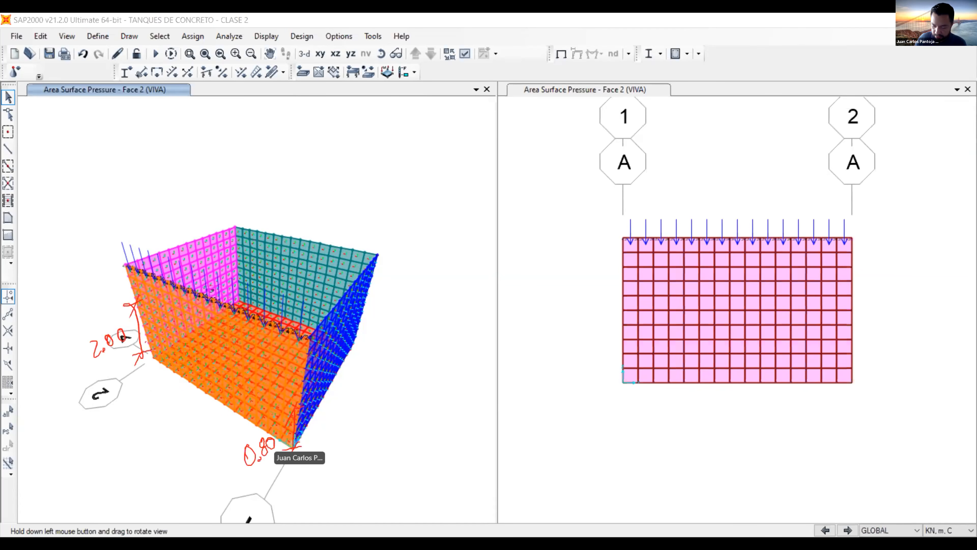
pyautogui.moveTo(313, 397); pyautogui.dragTo(362, 346)
pyautogui.moveTo(378, 308)
pyautogui.mouseDown()
pyautogui.moveTo(401, 289)
pyautogui.moveTo(410, 299)
pyautogui.moveTo(438, 283)
pyautogui.mouseUp()
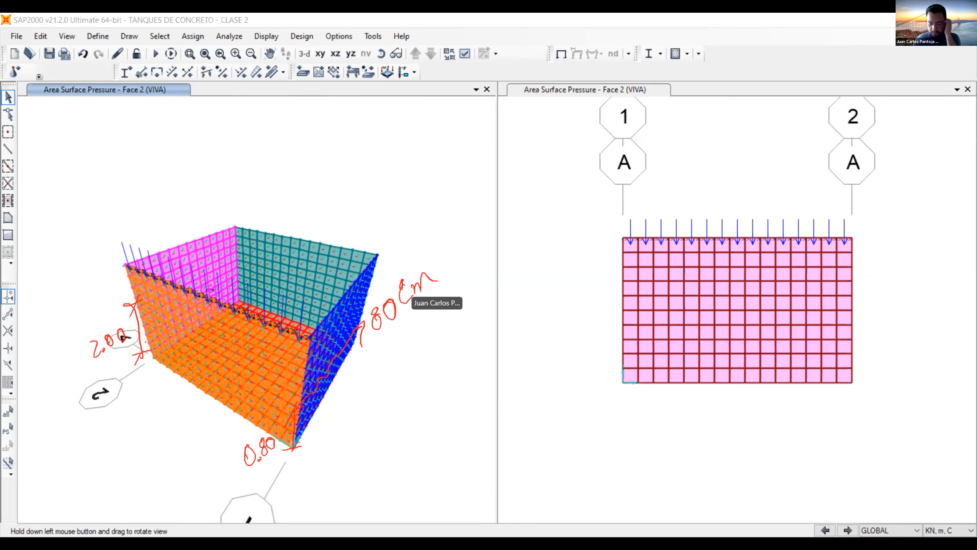
pyautogui.moveTo(213, 341); pyautogui.dragTo(300, 408)
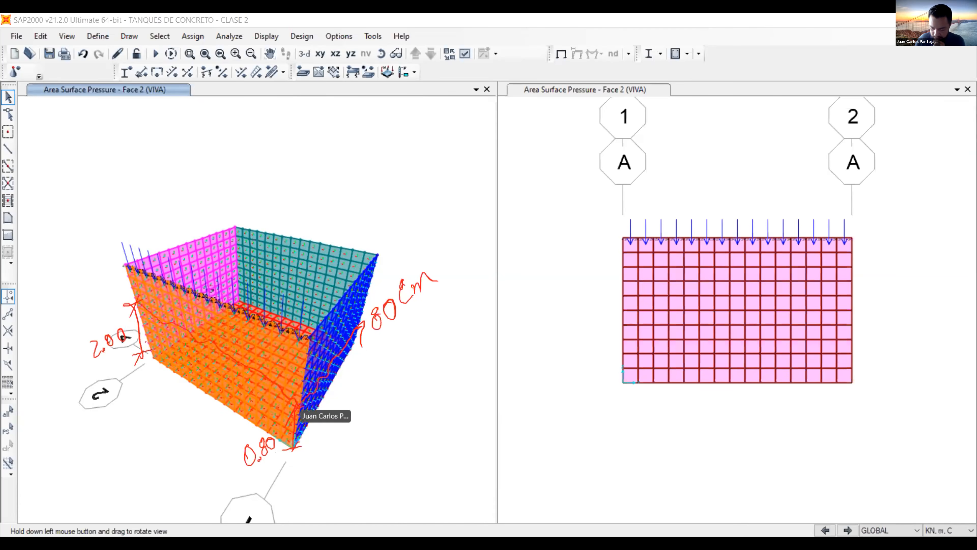
pyautogui.moveTo(147, 314)
pyautogui.mouseDown()
pyautogui.moveTo(138, 344)
pyautogui.moveTo(262, 419)
pyautogui.mouseUp()
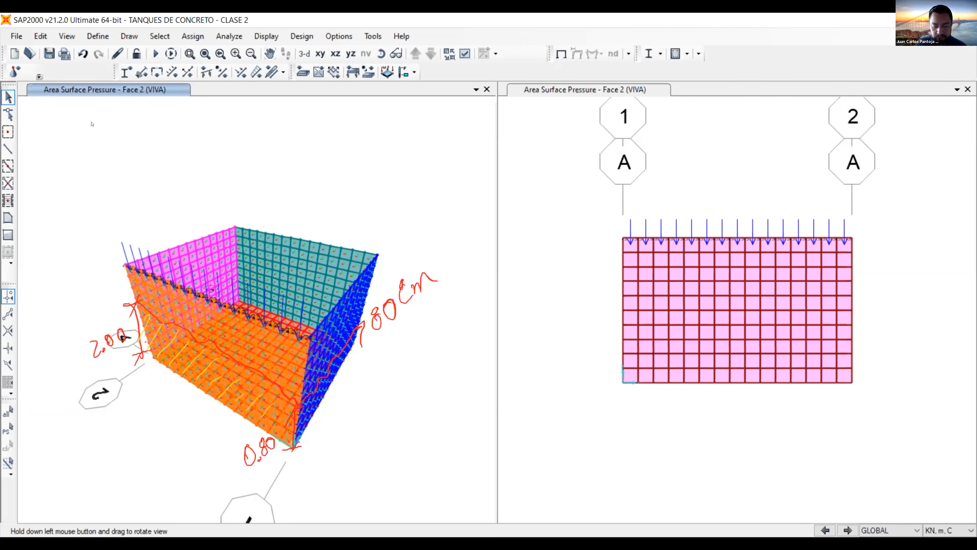
# Define a new joint pattern named JP2 and add it to the pattern list
pyautogui.click(98, 36)
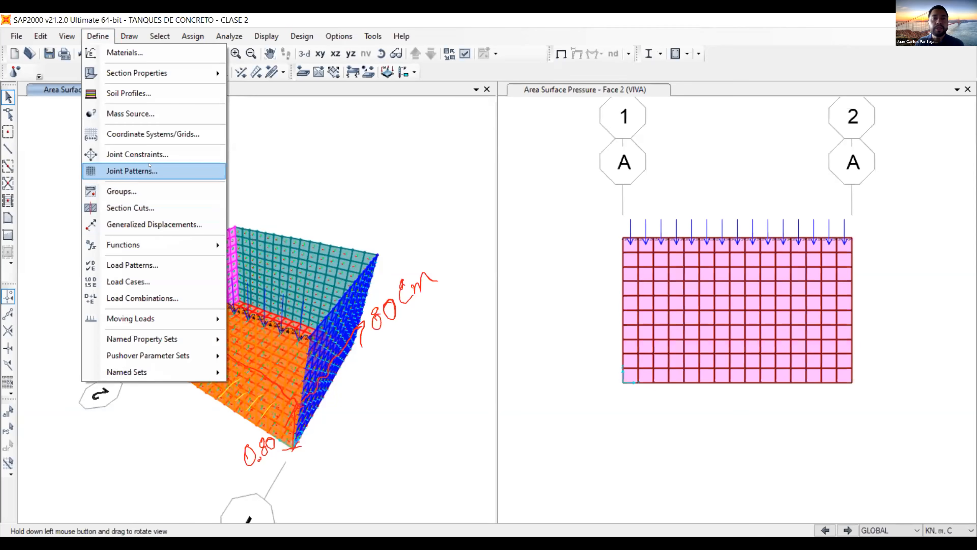
pyautogui.click(149, 165)
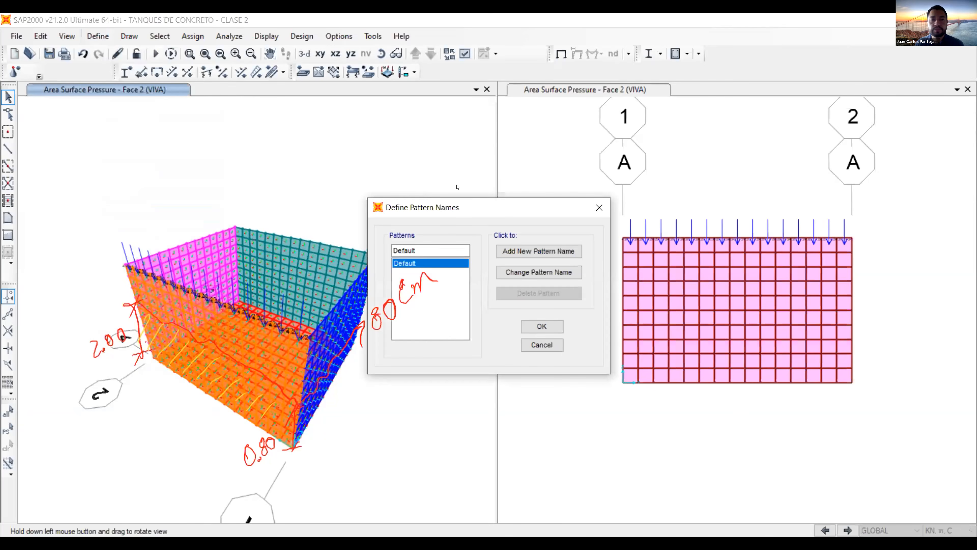
pyautogui.moveTo(469, 214); pyautogui.dragTo(517, 154)
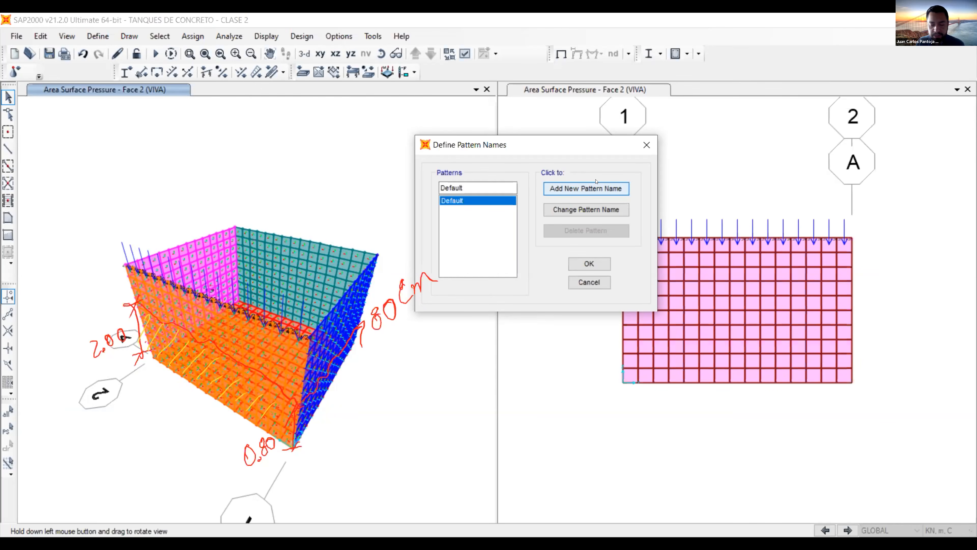
pyautogui.click(589, 188)
pyautogui.click(590, 188)
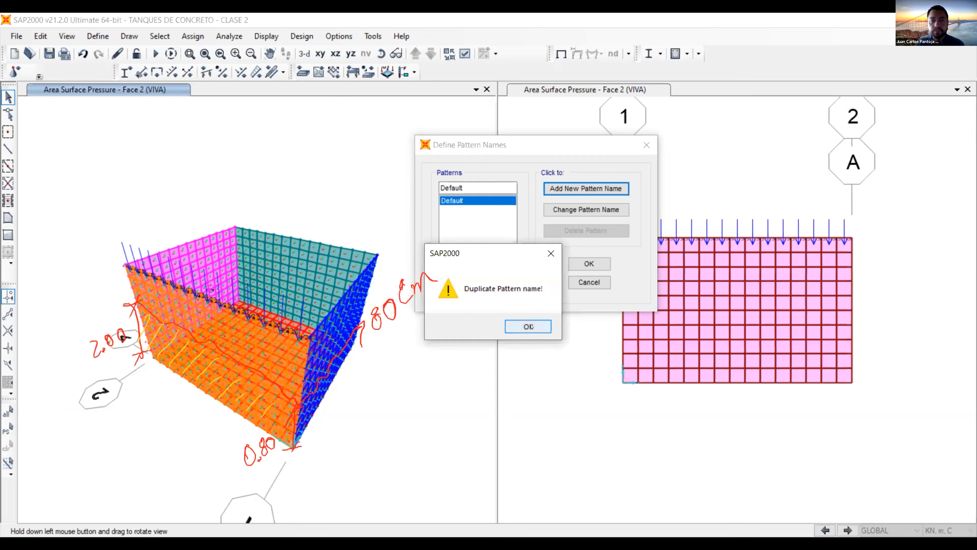
pyautogui.click(530, 326)
pyautogui.click(470, 181)
pyautogui.doubleClick(470, 183)
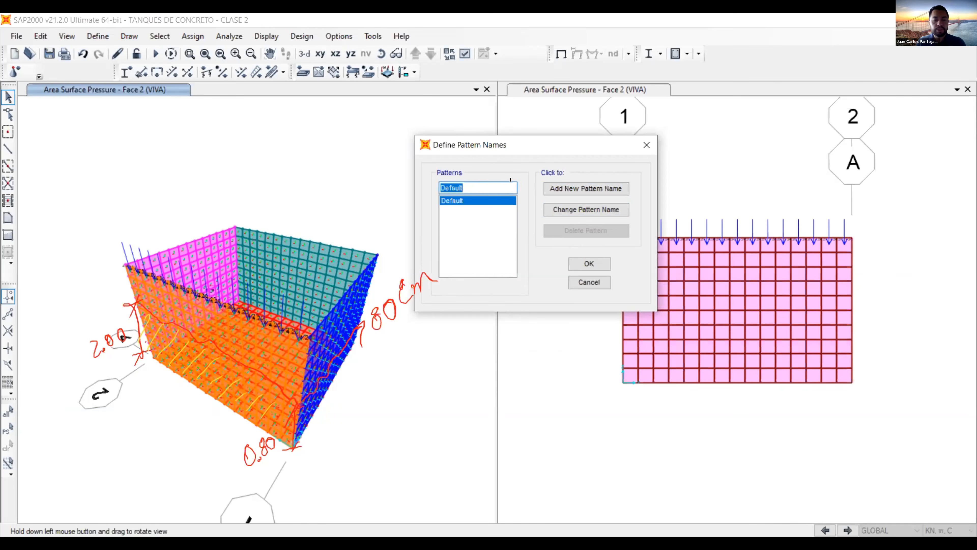
pyautogui.press('BackSpace')
pyautogui.write('jp')
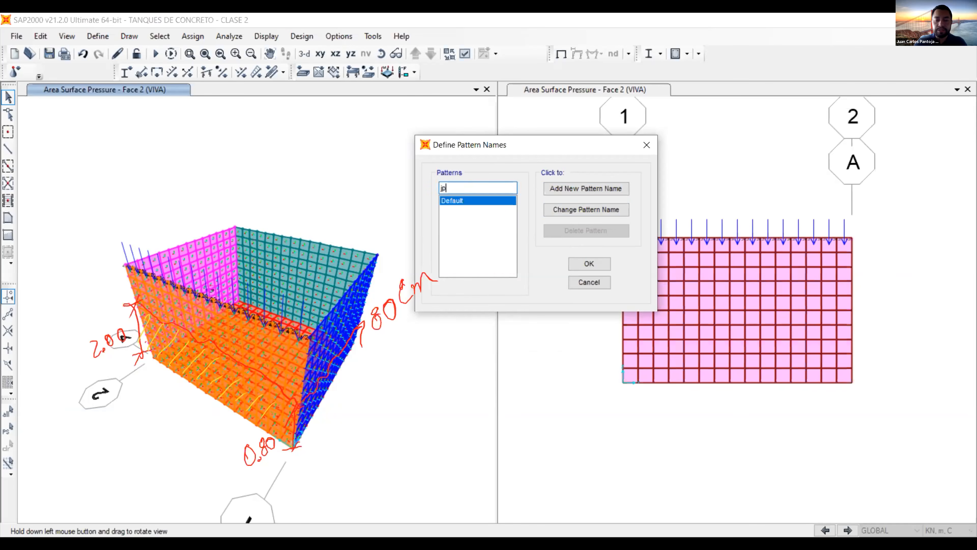
pyautogui.press('BackSpace')
pyautogui.press('BackSpace')
pyautogui.write('JP2')
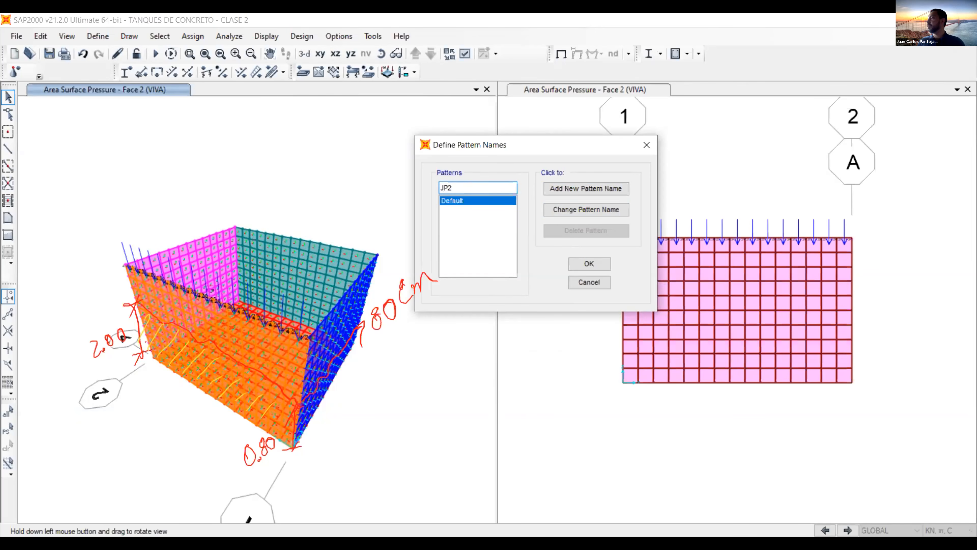
pyautogui.click(582, 189)
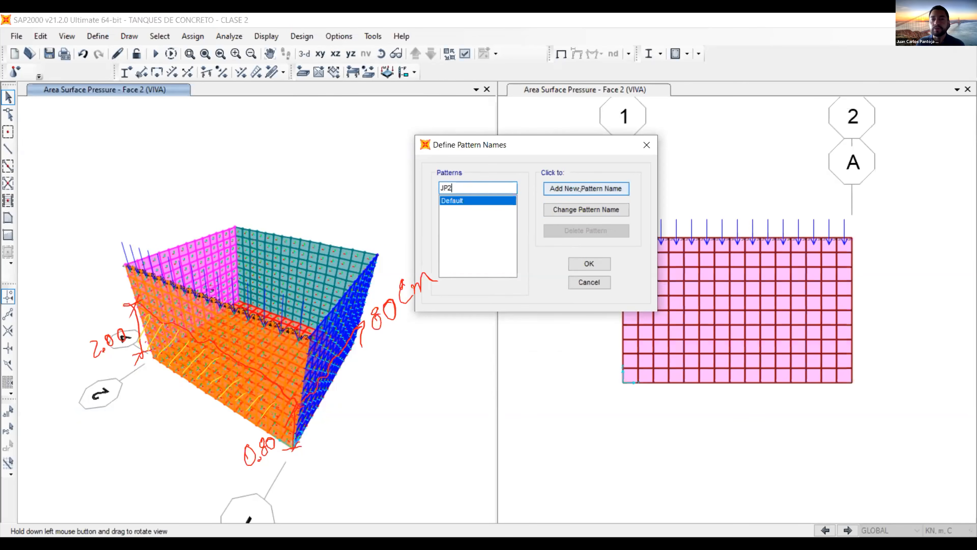
# Add three more joint patterns named JP3, JP4 and JP5 and accept the pattern definitions
pyautogui.press('BackSpace')
pyautogui.write('3')
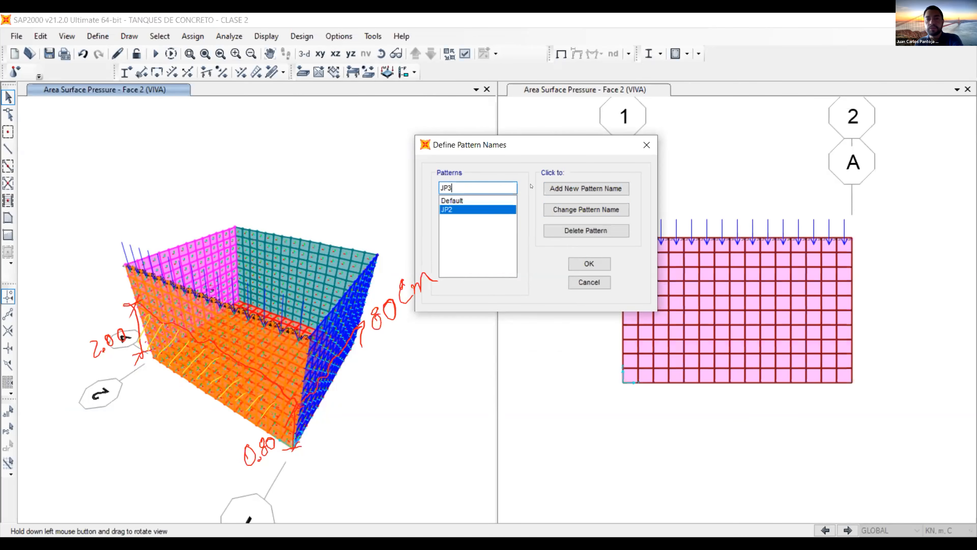
pyautogui.click(569, 188)
pyautogui.click(476, 186)
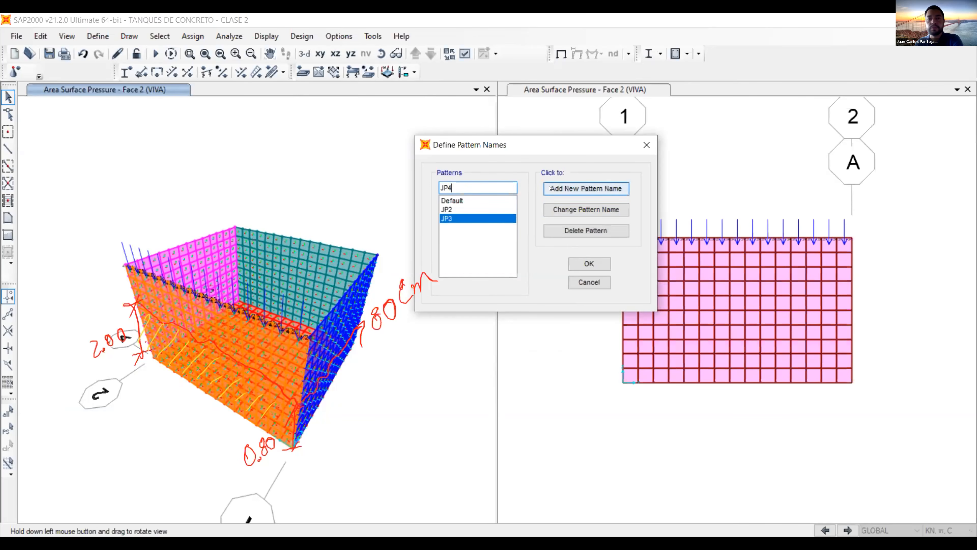
pyautogui.click(581, 189)
pyautogui.click(461, 188)
pyautogui.write('5')
pyautogui.click(546, 188)
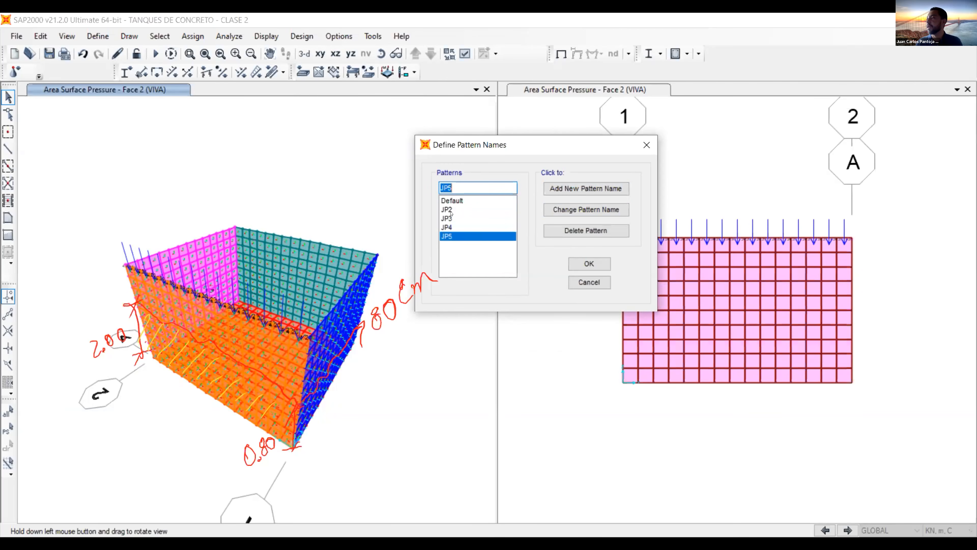
pyautogui.click(589, 263)
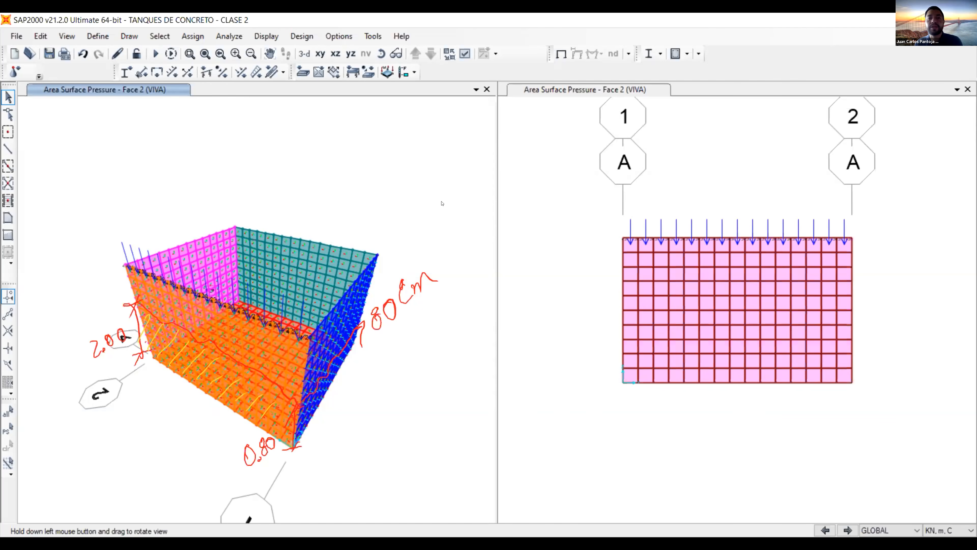
# Select all objects of the AREA2 group and clear the group selection dialog out of the model views' way
pyautogui.hotkey('ctrl', 'g')
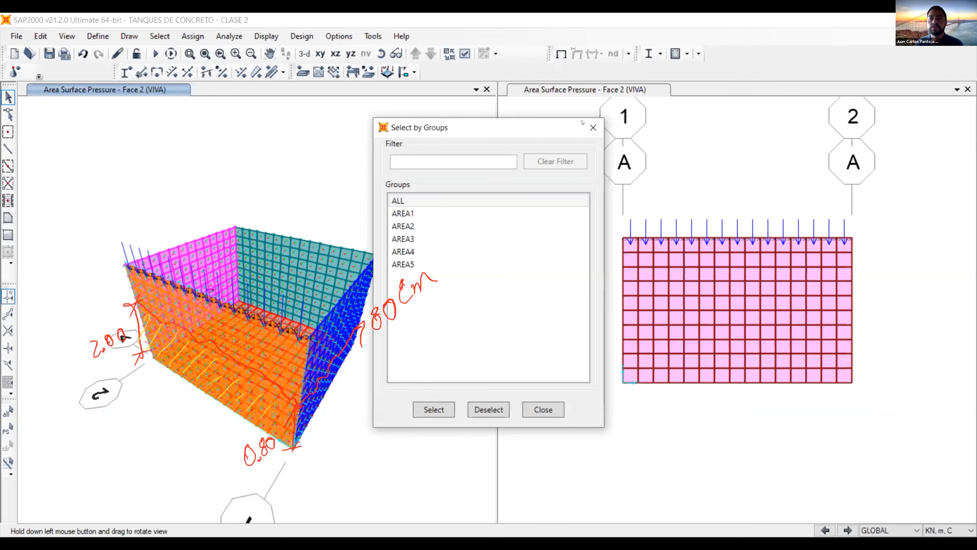
pyautogui.click(433, 222)
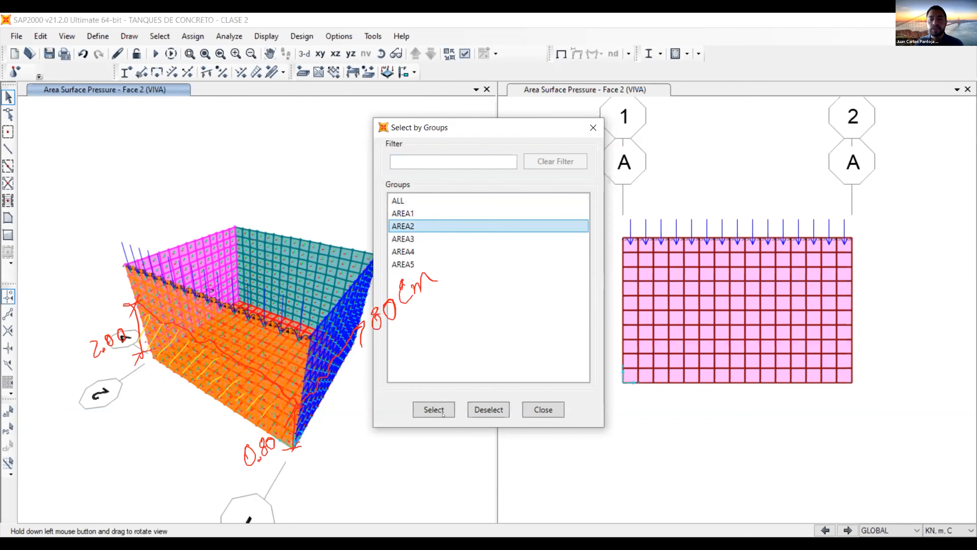
pyautogui.click(428, 403)
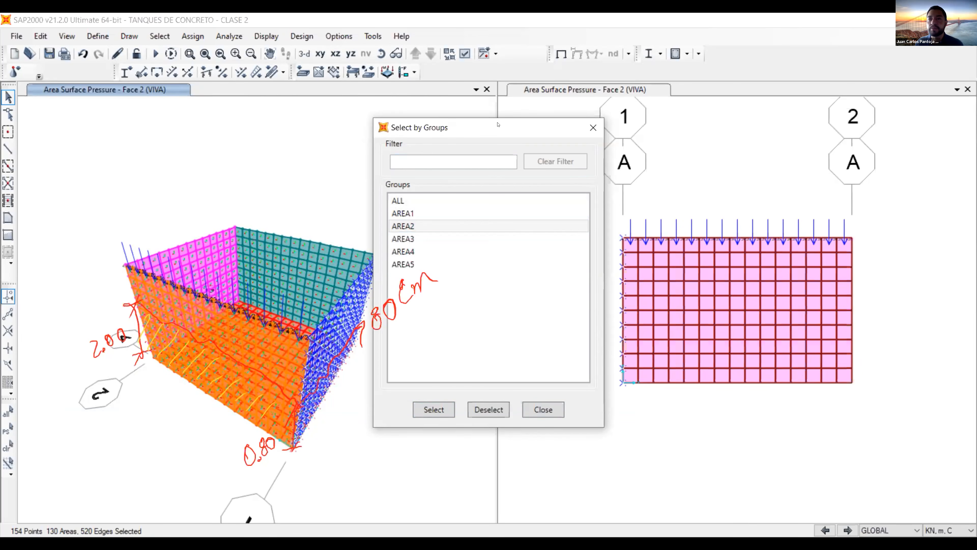
pyautogui.moveTo(498, 125); pyautogui.dragTo(863, 22)
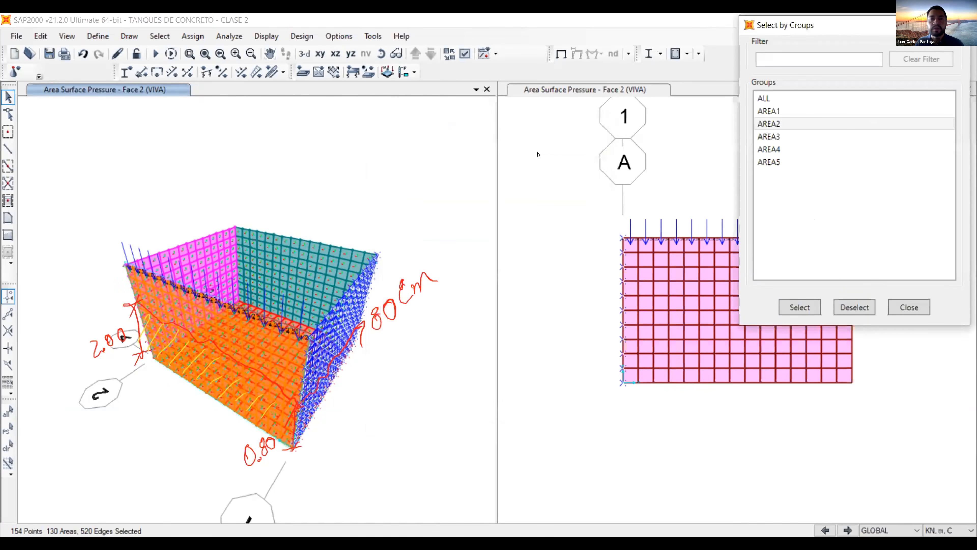
# Set the elevation view to the X-Z plane at Y=0 and show the undeformed shape instead of the surface pressures
pyautogui.click(538, 154)
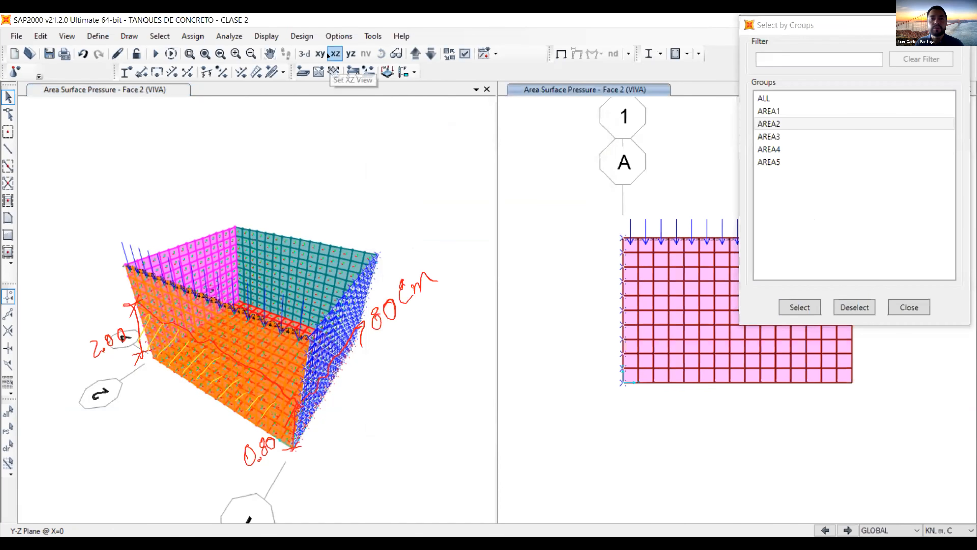
pyautogui.click(328, 55)
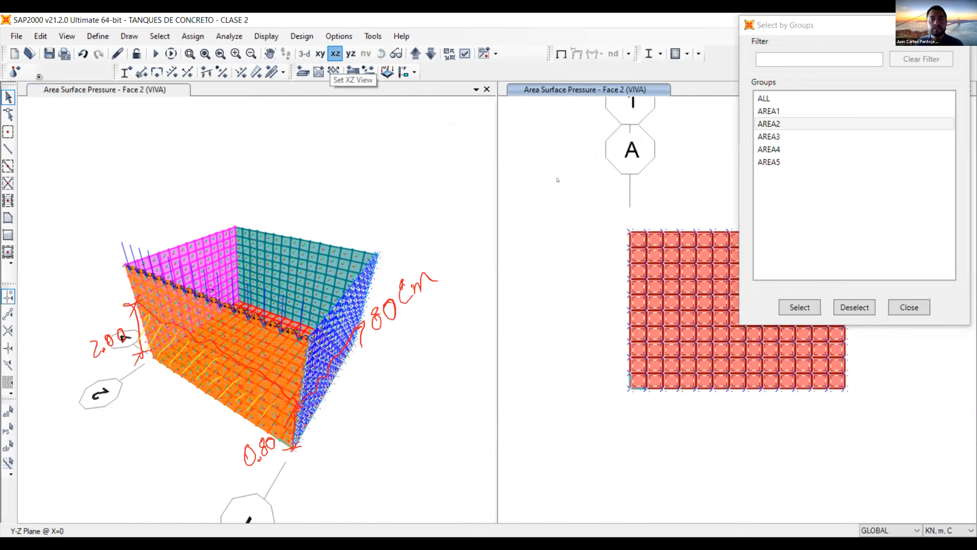
pyautogui.click(415, 55)
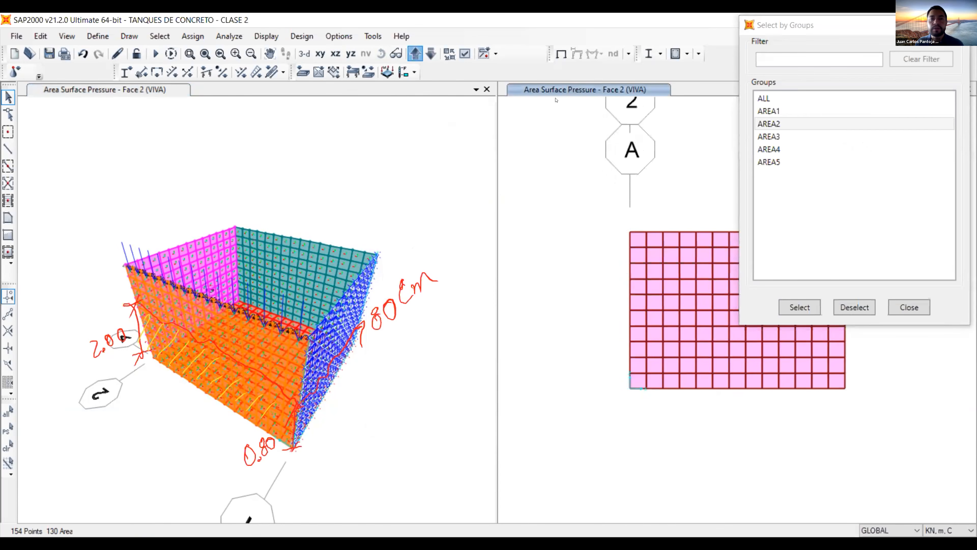
pyautogui.click(561, 54)
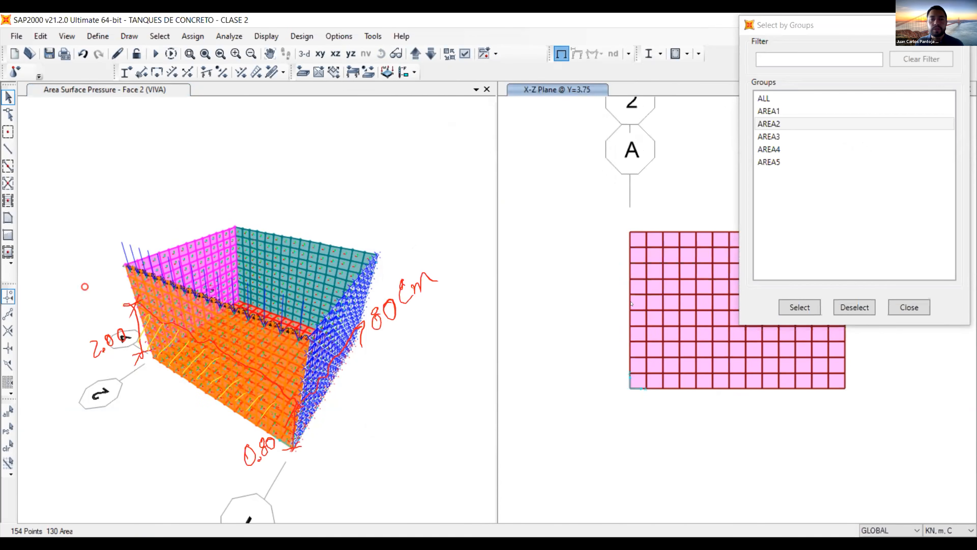
pyautogui.click(415, 54)
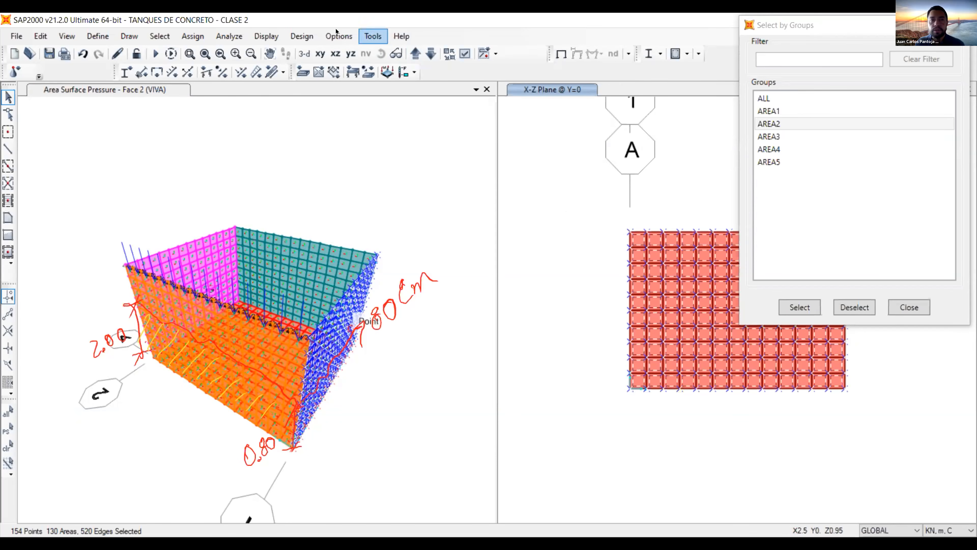
# Start a joint pattern assignment for the selected wall, using pattern JP2 with the X, Y, Z Multipliers assignment type
pyautogui.click(199, 35)
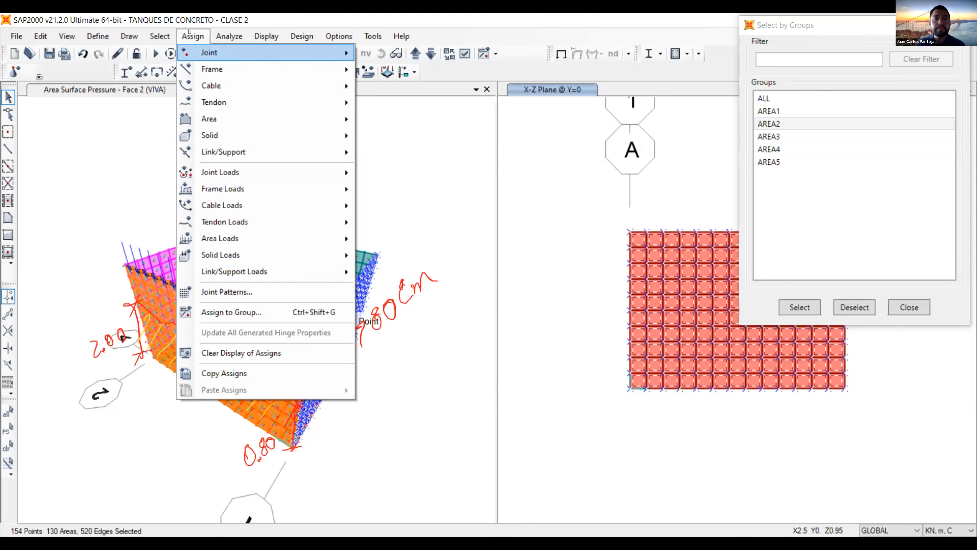
pyautogui.press('Escape')
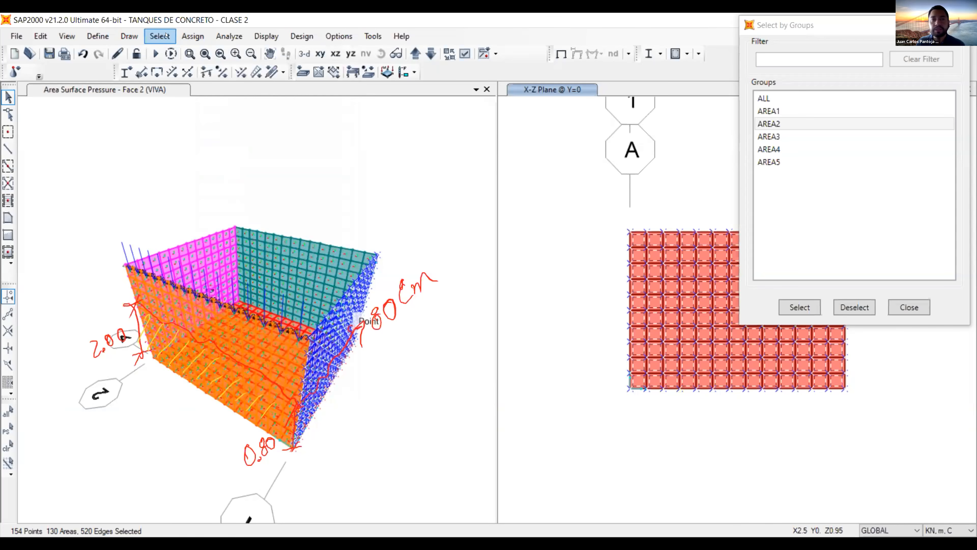
pyautogui.click(192, 36)
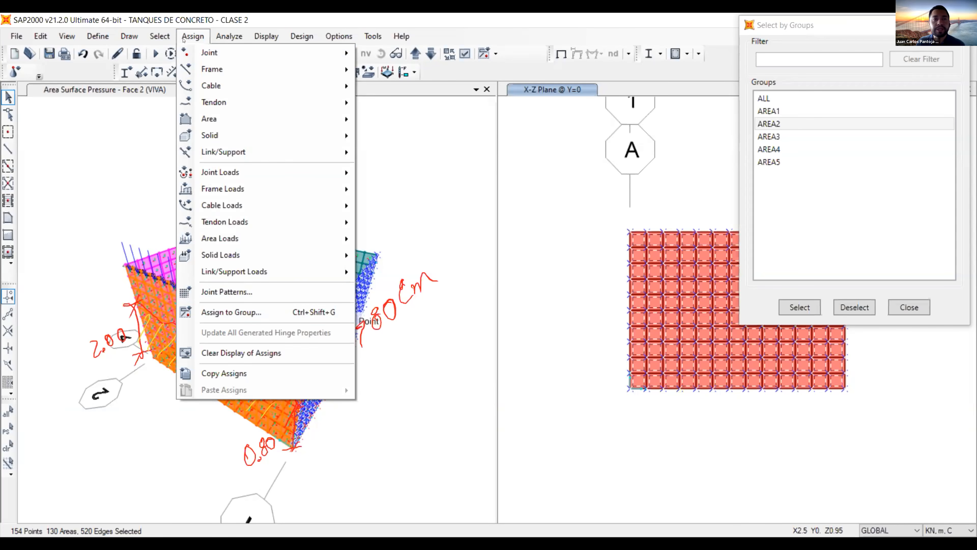
pyautogui.click(289, 295)
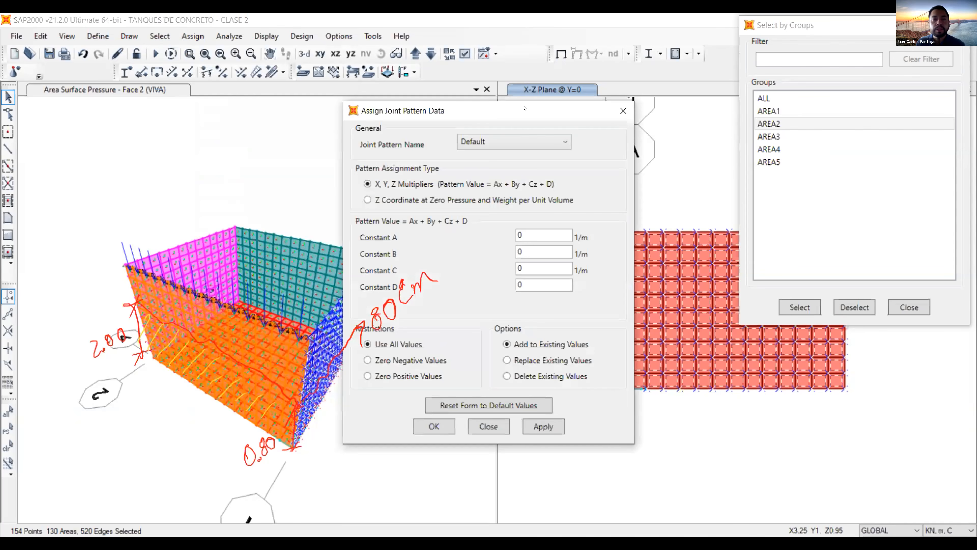
pyautogui.moveTo(494, 111); pyautogui.dragTo(613, 119)
pyautogui.click(619, 153)
pyautogui.click(606, 177)
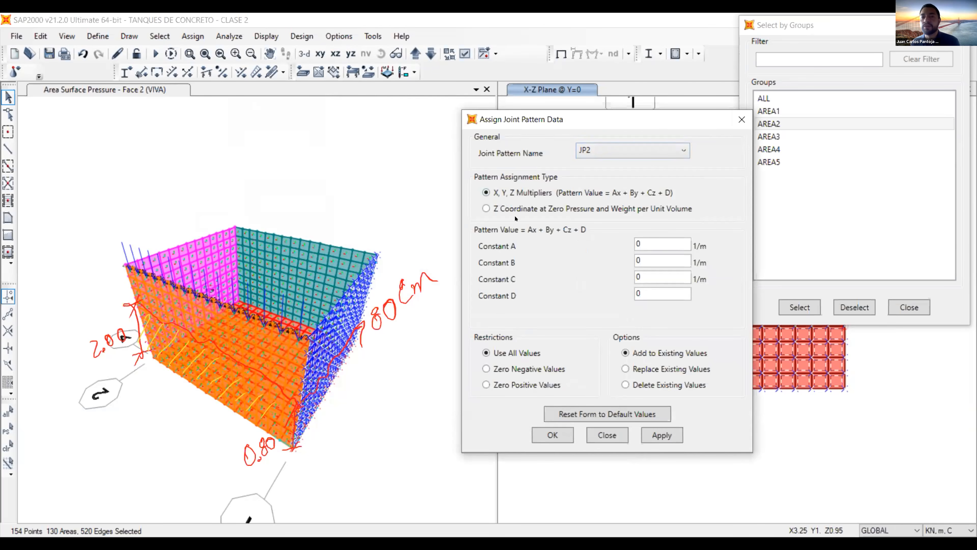
pyautogui.click(485, 208)
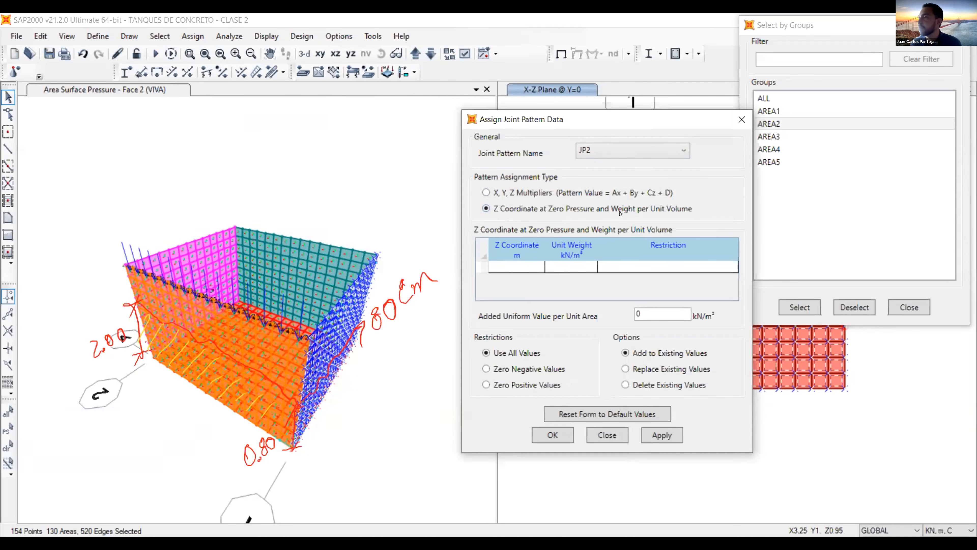
pyautogui.click(485, 192)
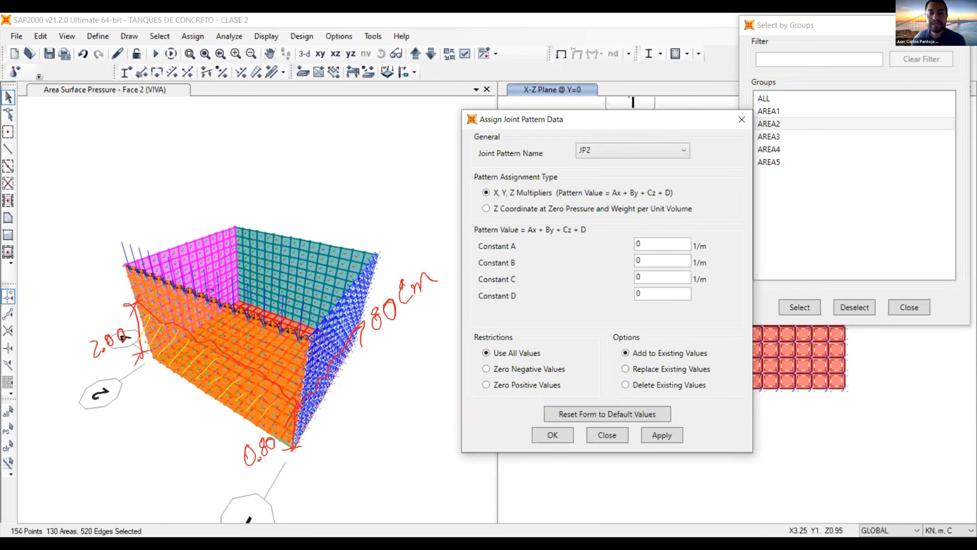
# Rearrange the open dialogs to uncover the X-Z elevation and check the coordinates along the selected wall's base
pyautogui.click(293, 454)
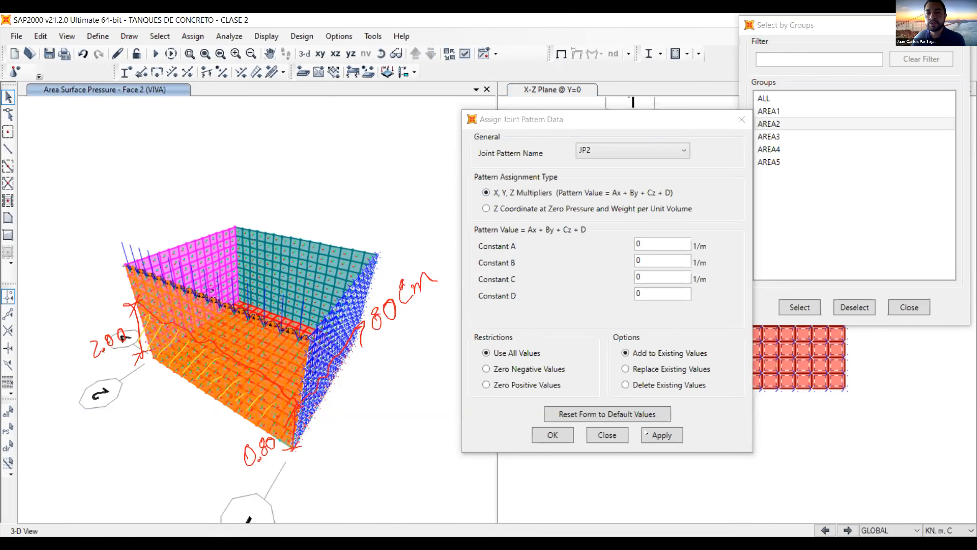
pyautogui.moveTo(607, 119); pyautogui.dragTo(293, 86)
pyautogui.click(628, 390)
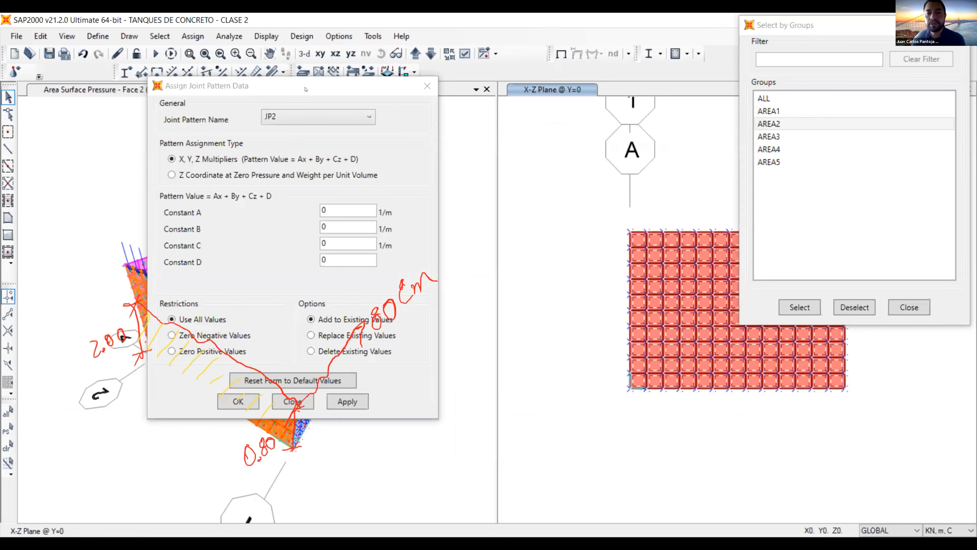
pyautogui.moveTo(305, 89); pyautogui.dragTo(623, 87)
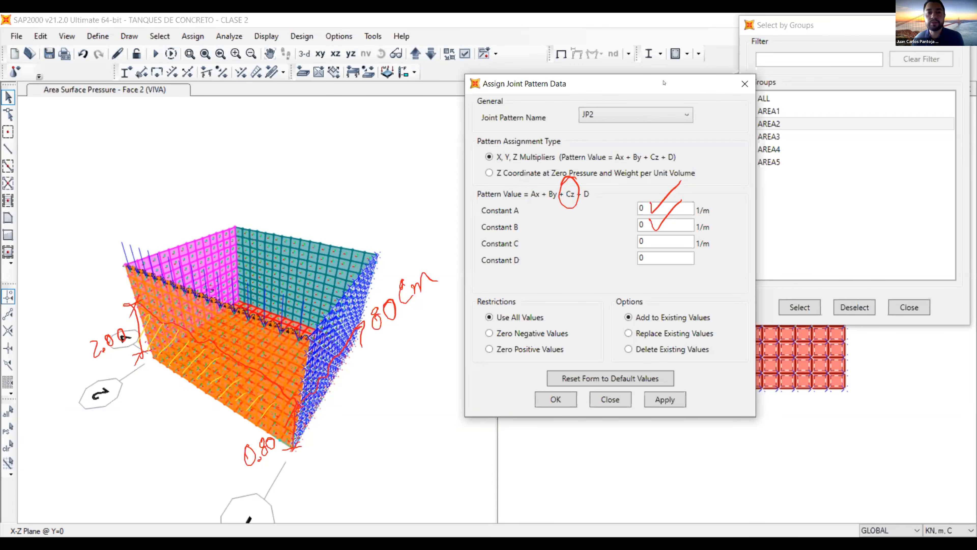
pyautogui.moveTo(616, 83); pyautogui.dragTo(378, 119)
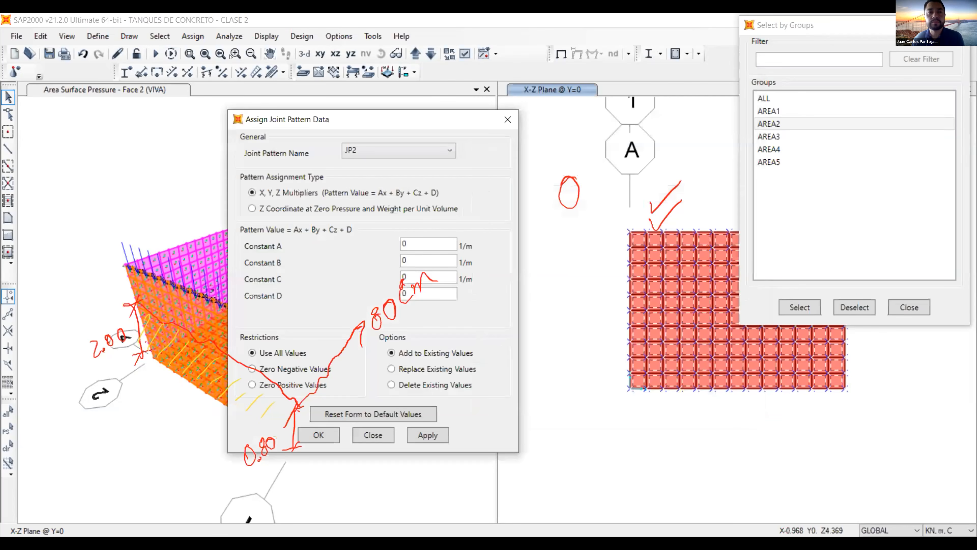
pyautogui.moveTo(808, 25); pyautogui.dragTo(66, 29)
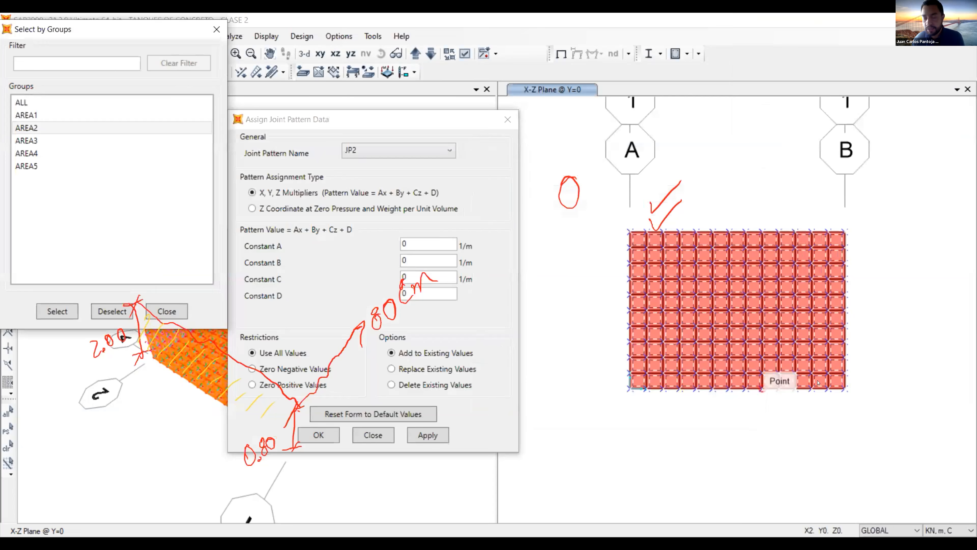
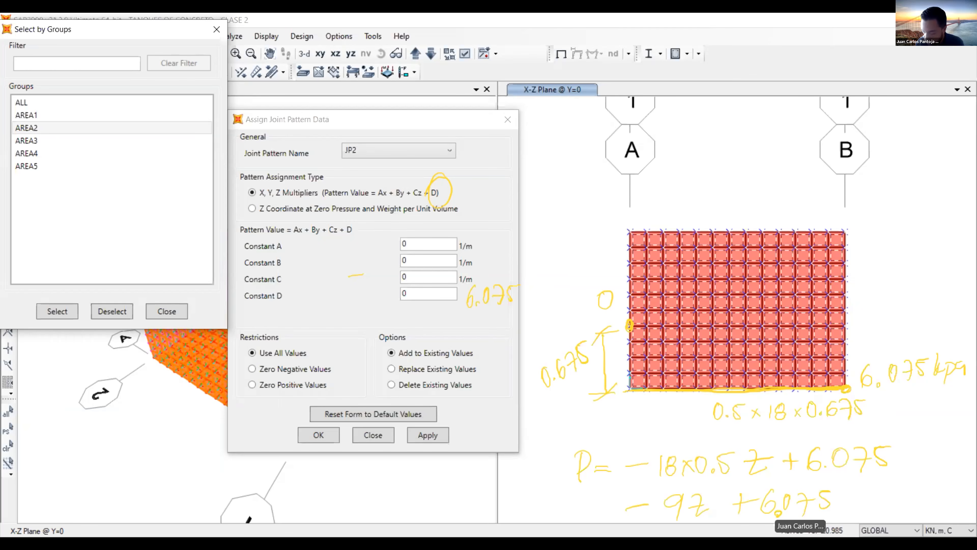
# Assign JP2 to the AREA2 wall with Constant C -9, Constant D 6.075 and Zero Negative Values, and check the joint values near its base
pyautogui.click(411, 269)
pyautogui.doubleClick(413, 269)
pyautogui.write('-9')
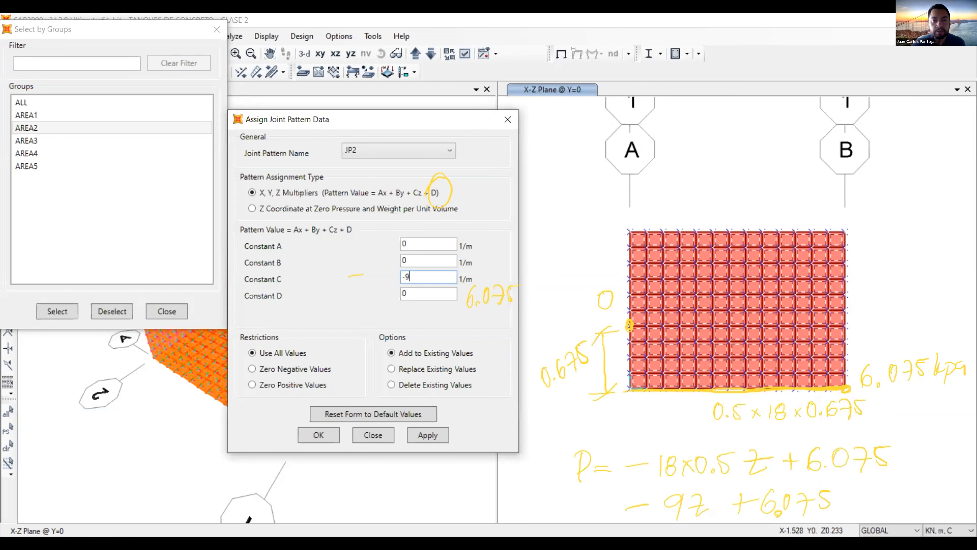
pyautogui.click(411, 289)
pyautogui.press('BackSpace')
pyautogui.write('6.075')
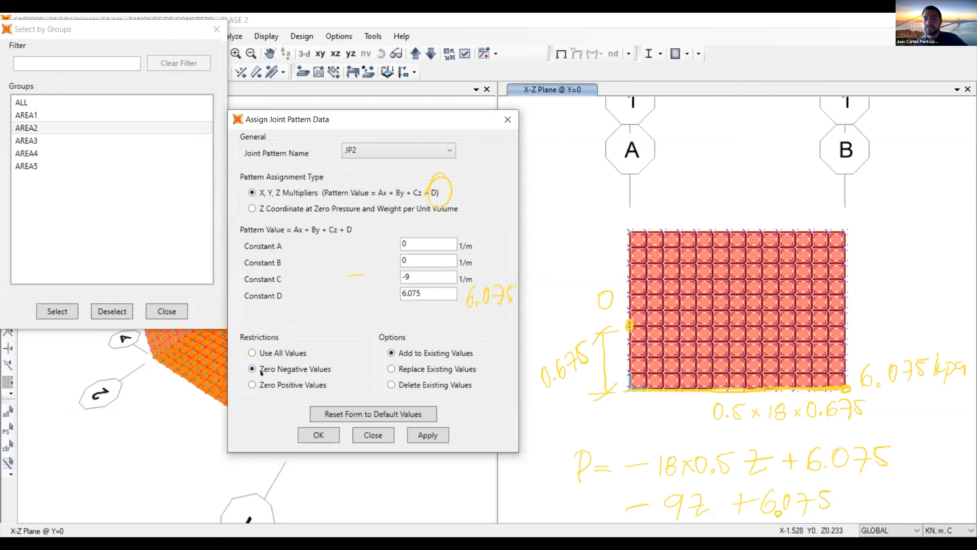
pyautogui.click(425, 434)
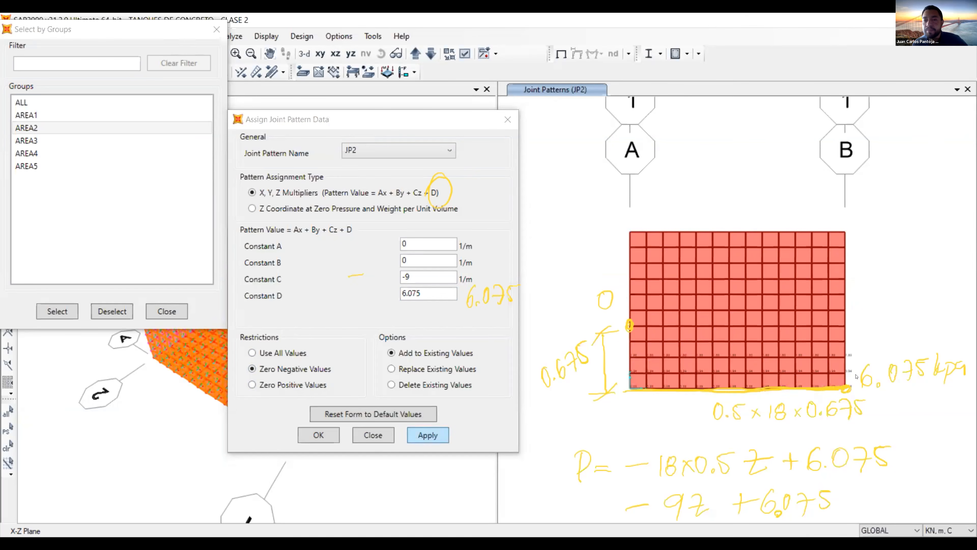
pyautogui.press('Escape')
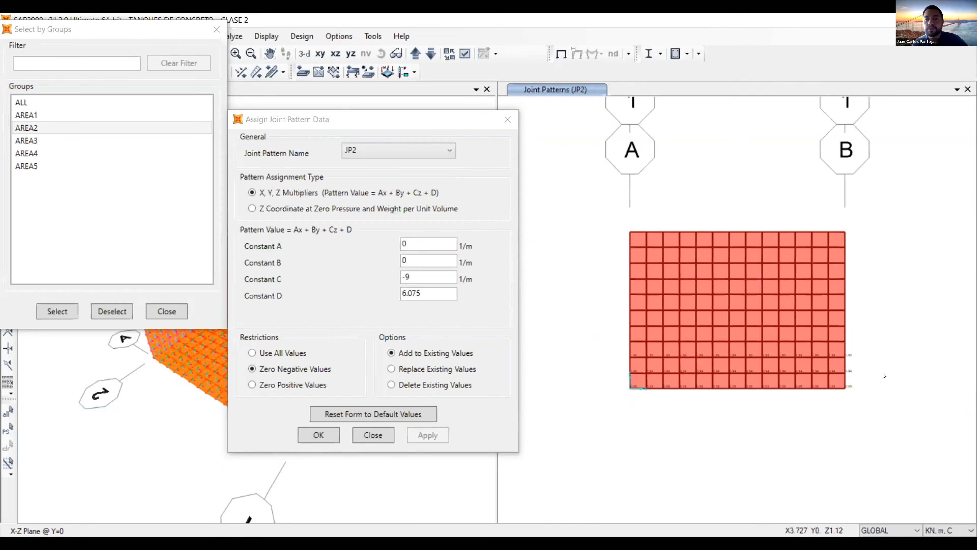
pyautogui.scroll(2, 874, 390)
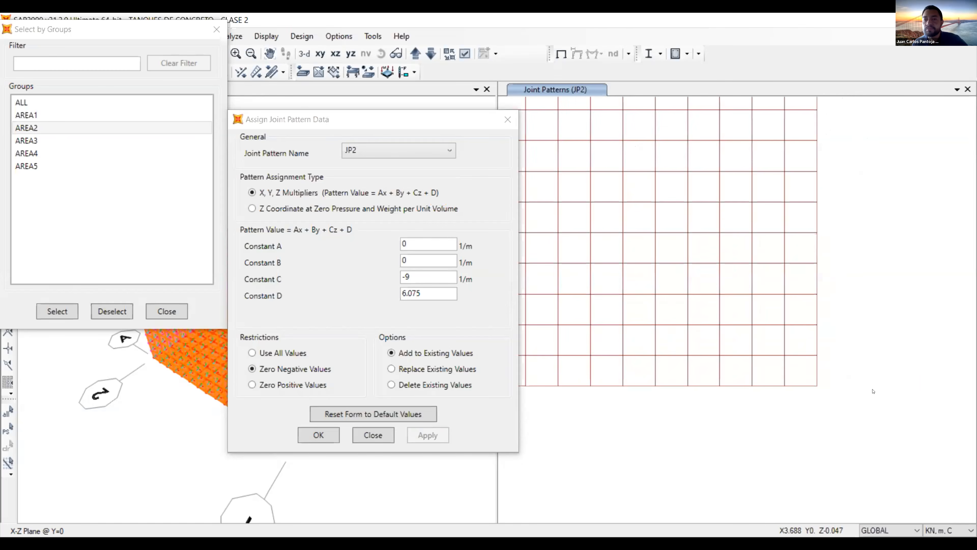
pyautogui.scroll(2, 874, 391)
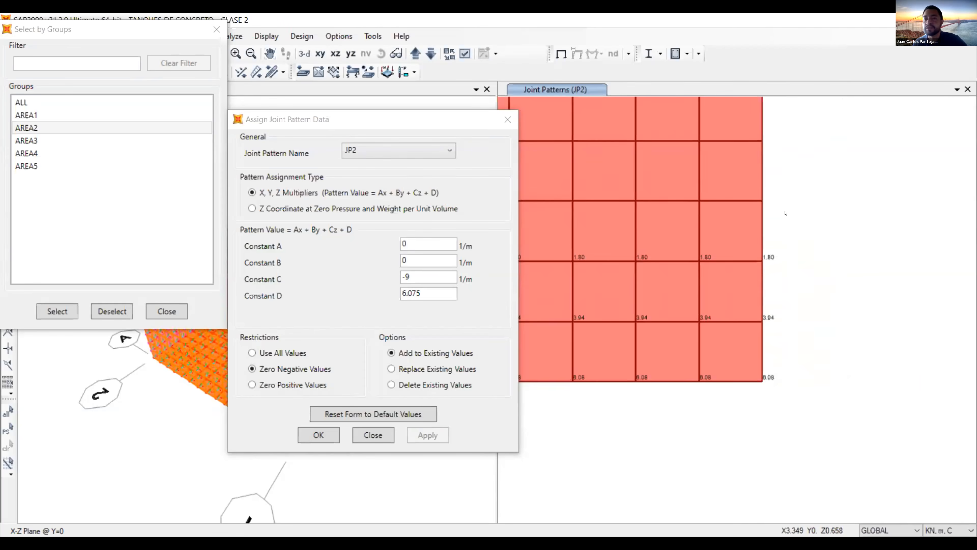
pyautogui.scroll(-3, 786, 213)
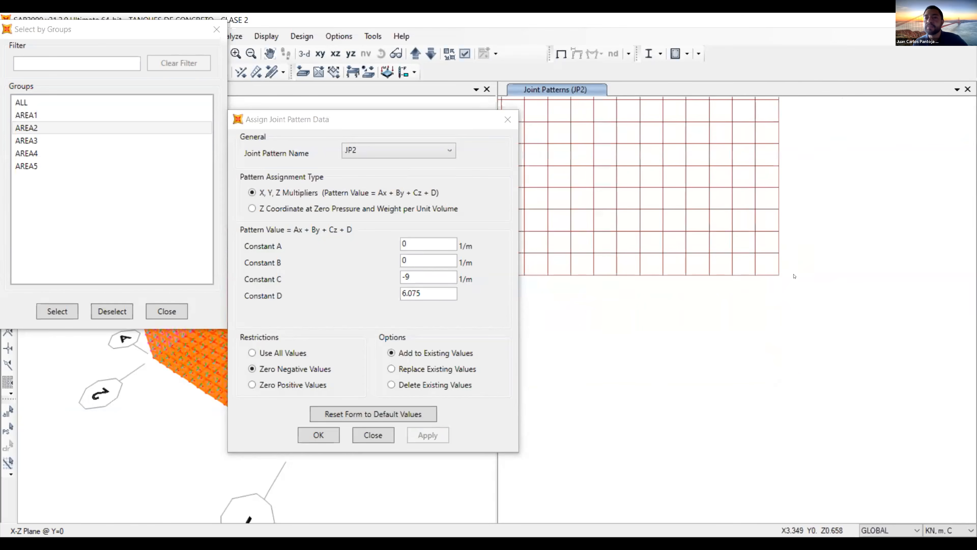
pyautogui.scroll(-1, 794, 276)
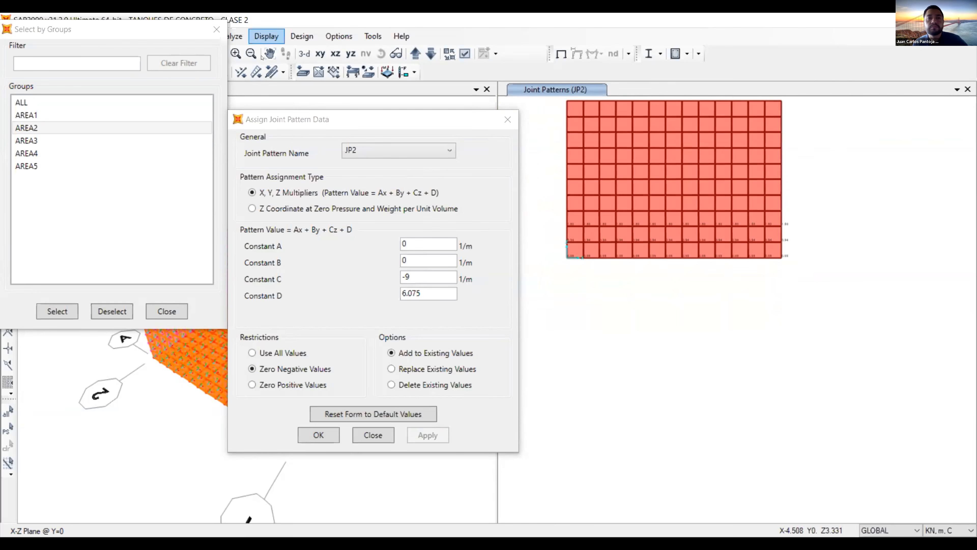
pyautogui.click(266, 37)
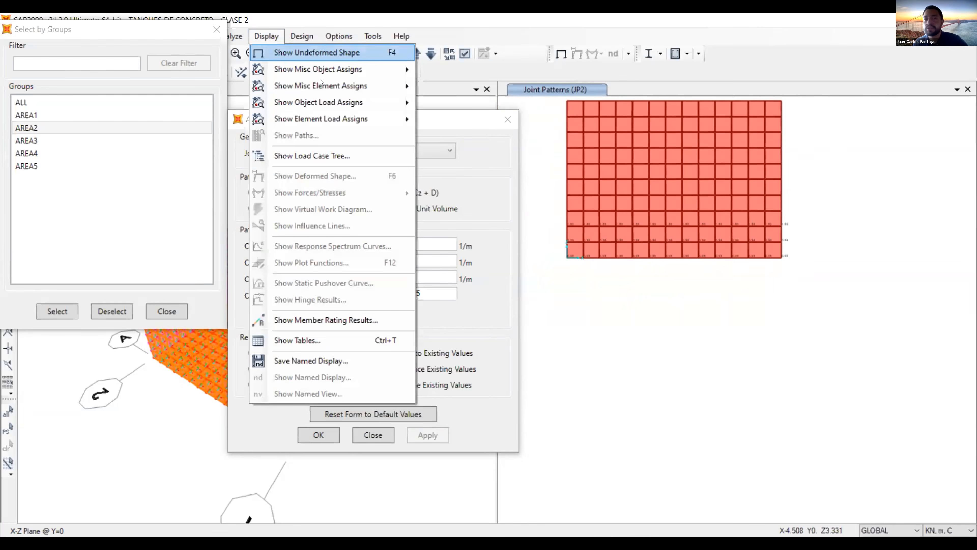
pyautogui.moveTo(351, 105)
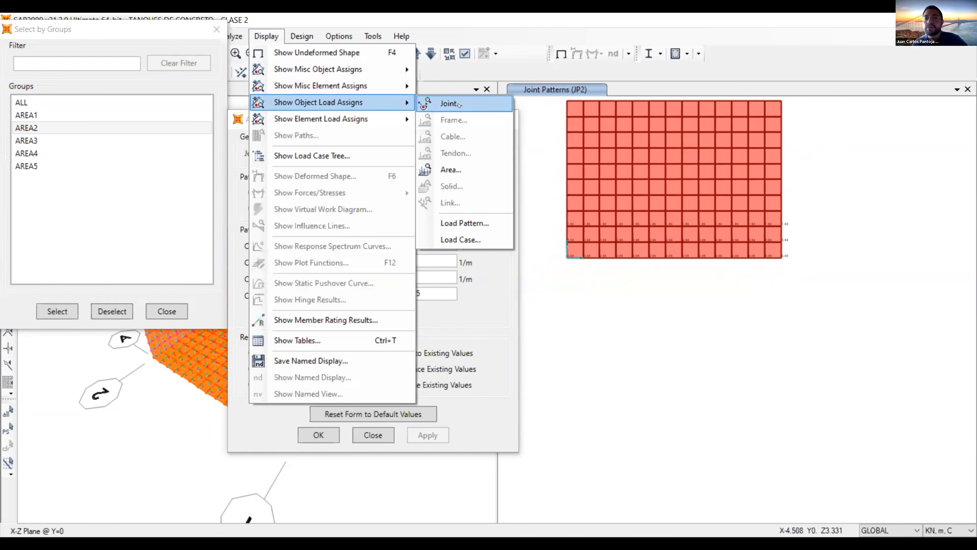
pyautogui.click(451, 169)
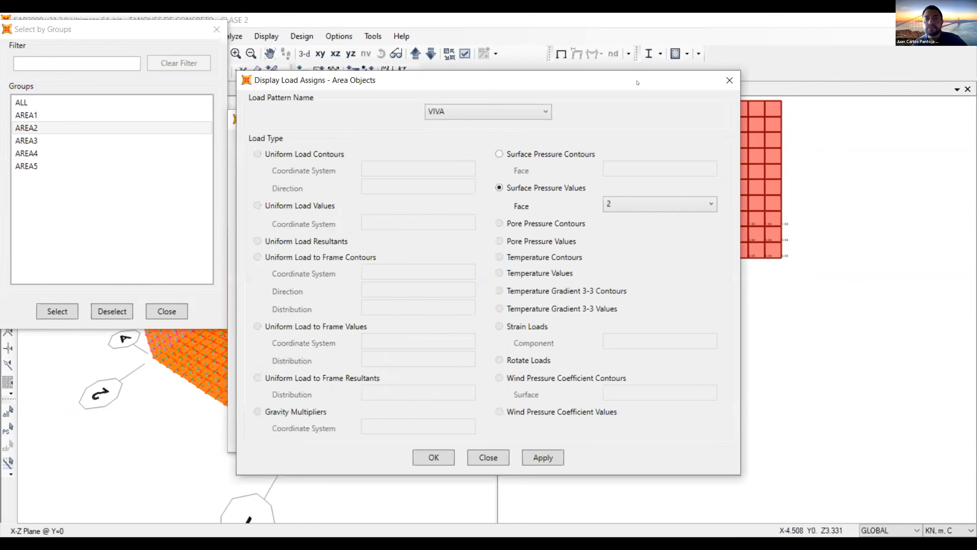
pyautogui.moveTo(716, 75); pyautogui.dragTo(501, 33)
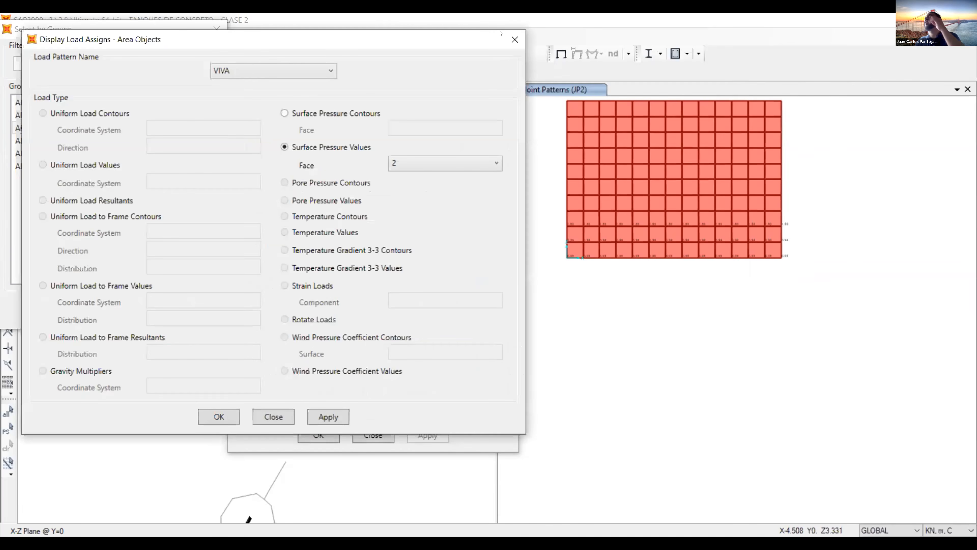
pyautogui.click(323, 72)
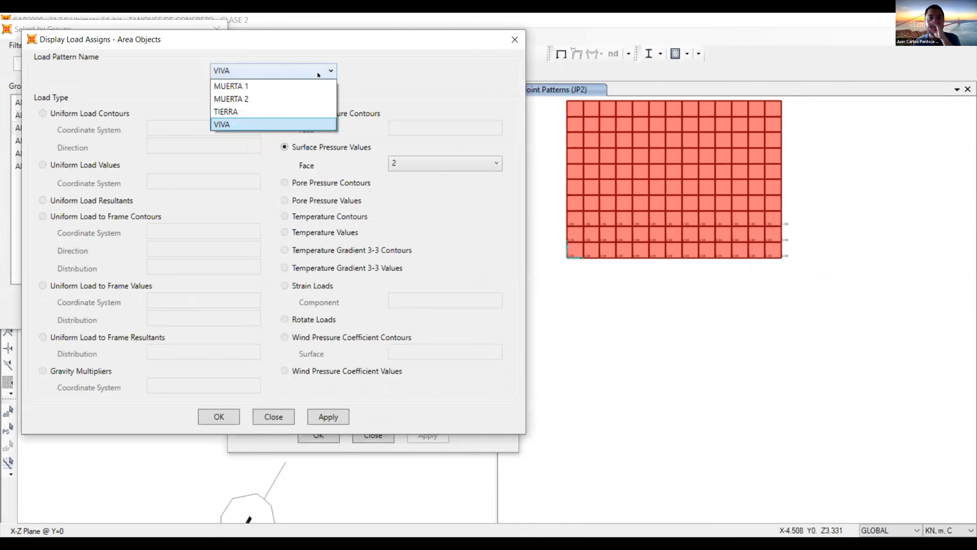
pyautogui.click(323, 71)
pyautogui.click(514, 35)
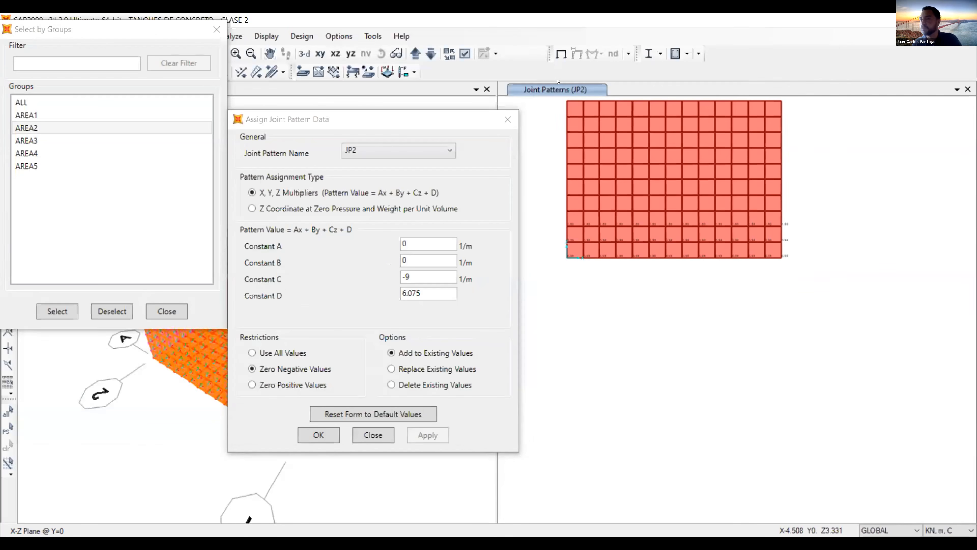
# Move the elevation view to the X-Z plane at Y=3.75, keeping the joint pattern dialog open
pyautogui.moveTo(713, 239); pyautogui.dragTo(777, 334, button='middle')
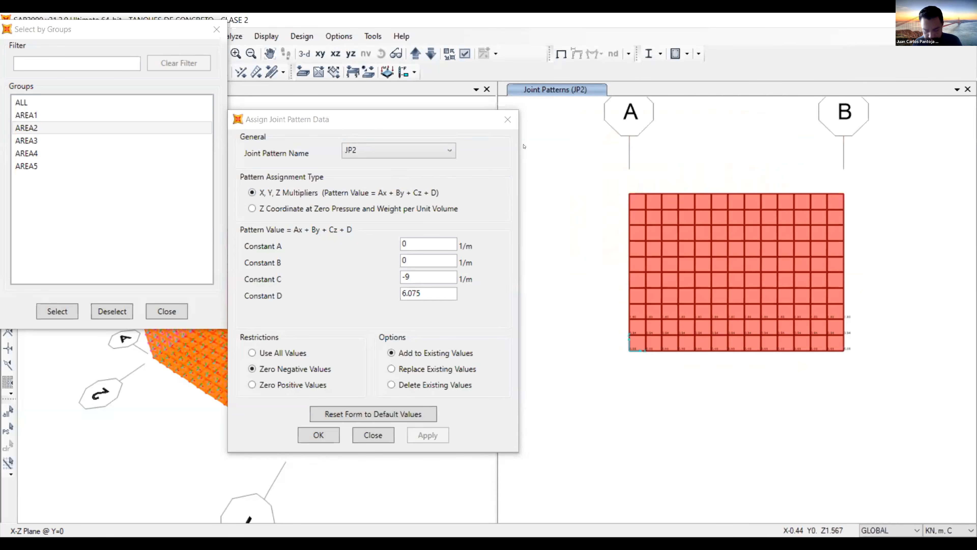
pyautogui.moveTo(340, 114); pyautogui.dragTo(498, 132)
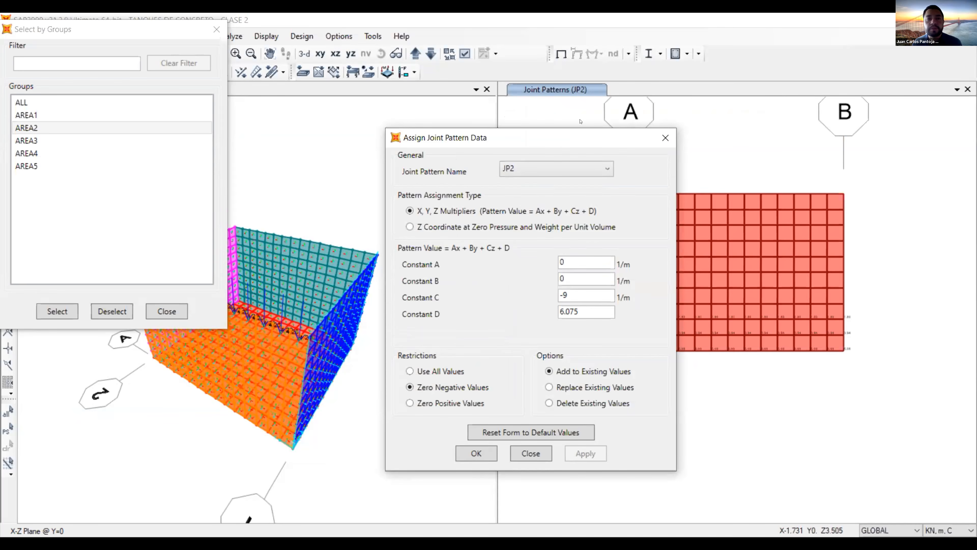
pyautogui.moveTo(580, 137); pyautogui.dragTo(380, 159)
pyautogui.click(417, 50)
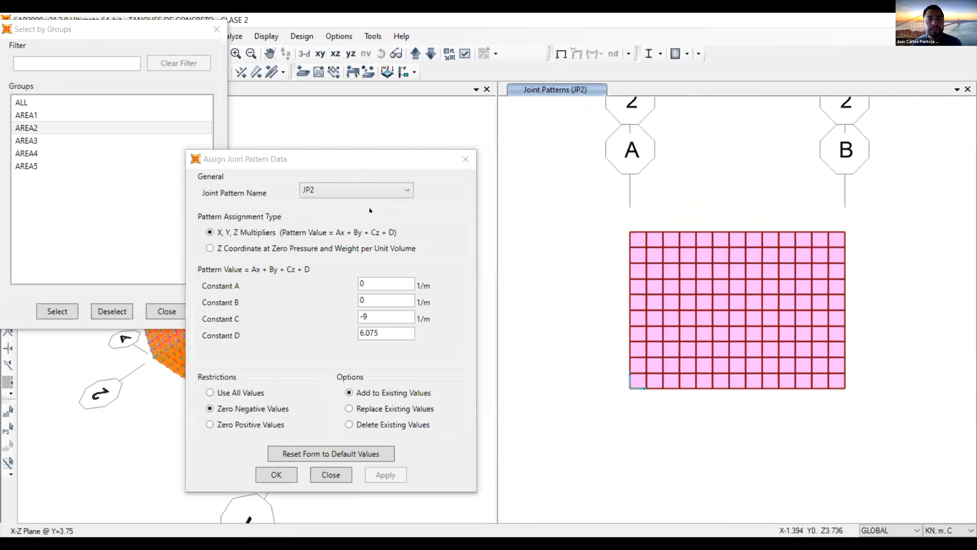
# Select all objects of the AREA3 group and clear the open dialogs away from the 3-D view of the tank
pyautogui.moveTo(372, 159); pyautogui.dragTo(752, 130)
pyautogui.moveTo(239, 248); pyautogui.dragTo(313, 261, button='middle')
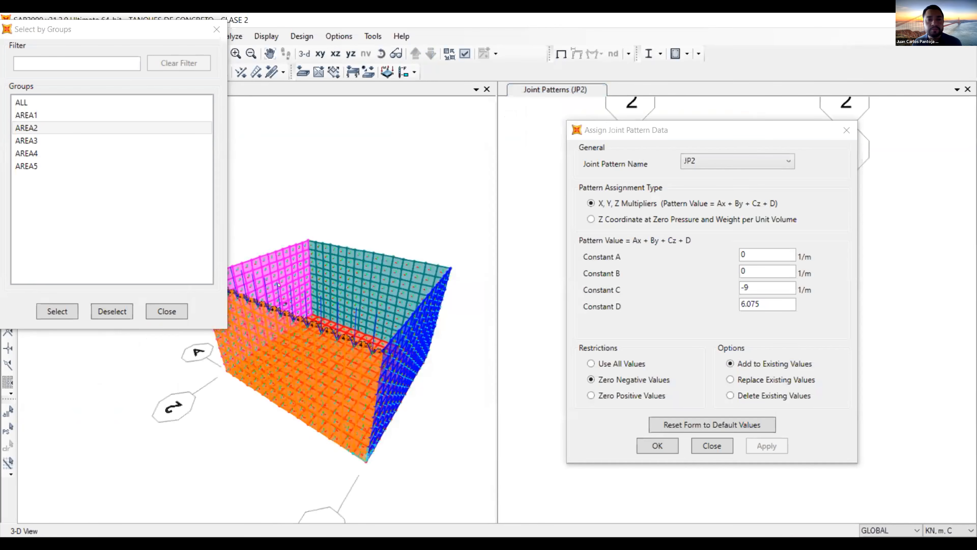
pyautogui.click(648, 131)
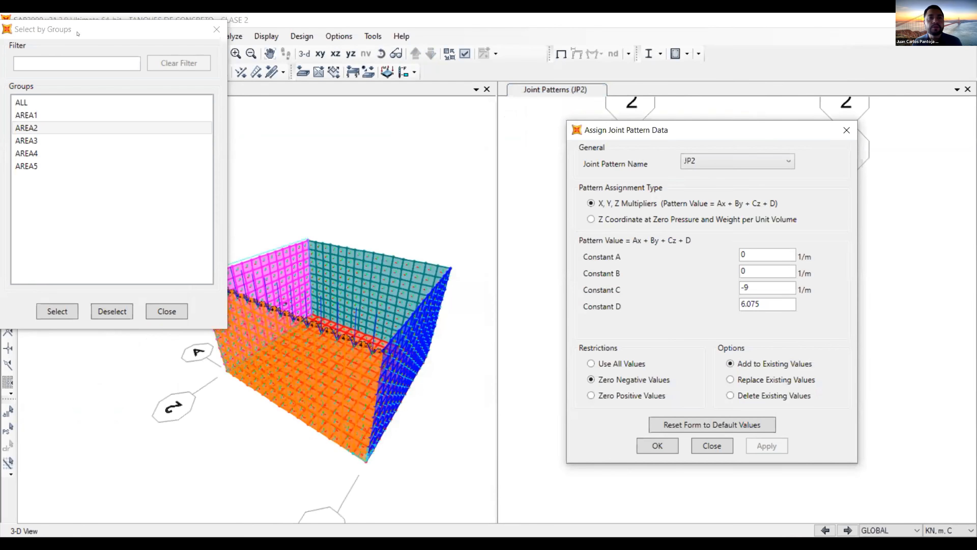
pyautogui.moveTo(154, 29); pyautogui.dragTo(252, 63)
pyautogui.click(123, 174)
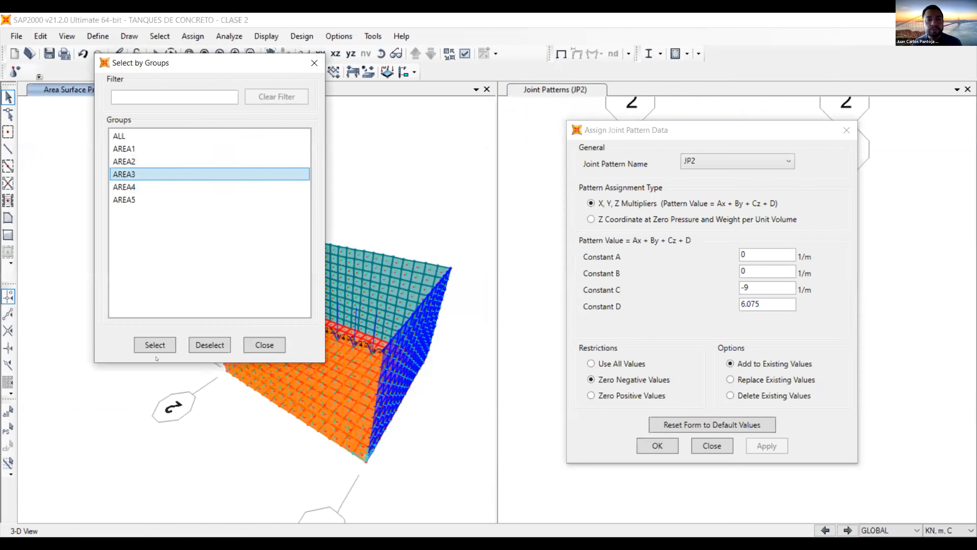
pyautogui.click(155, 344)
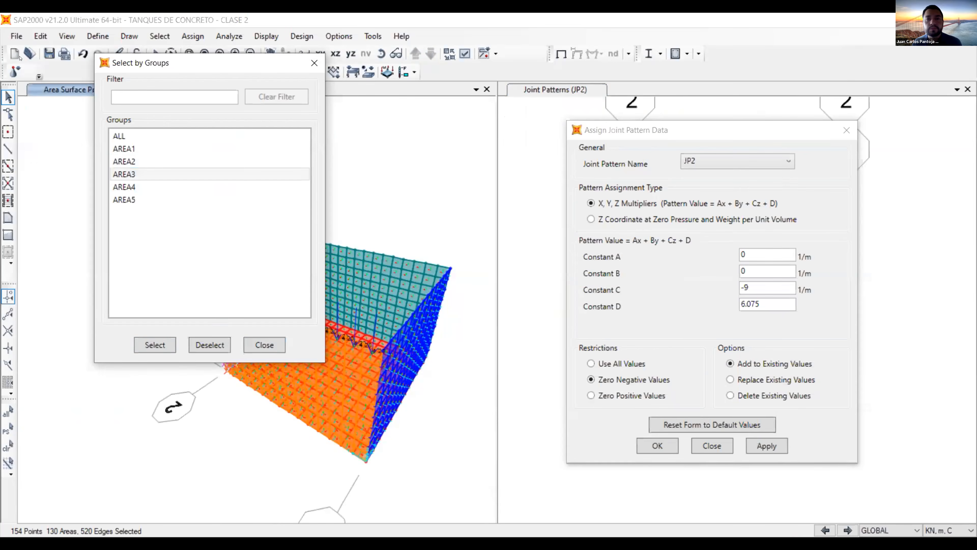
pyautogui.moveTo(214, 62); pyautogui.dragTo(19, 58)
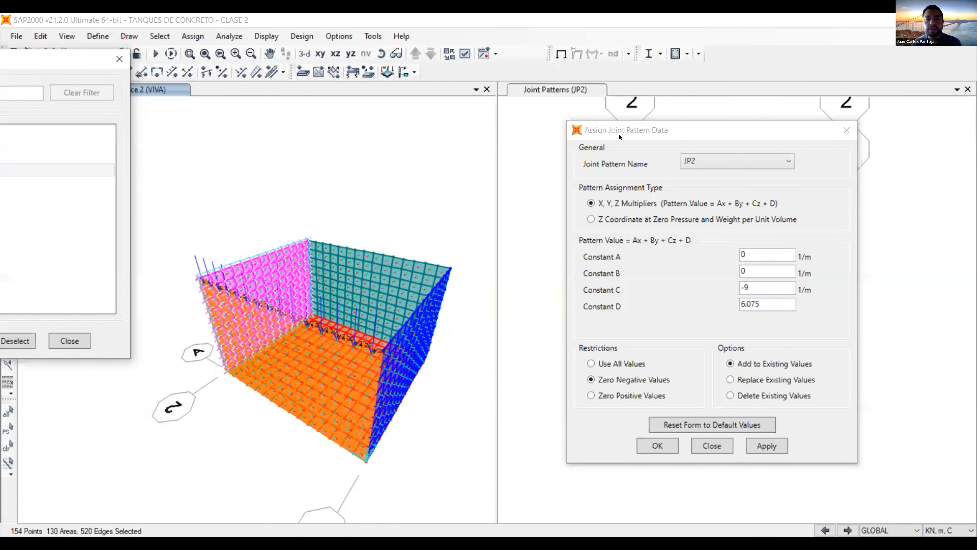
# Assign joint pattern JP3 to the selected AREA3 wall with Constant C -9, Constant D 16.875 and Zero Negative Values
pyautogui.click(457, 123)
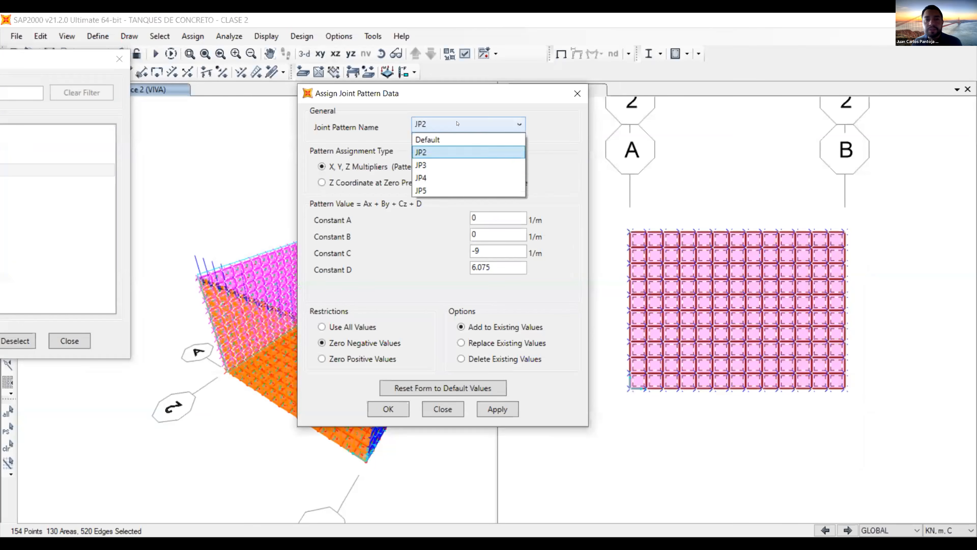
pyautogui.click(458, 163)
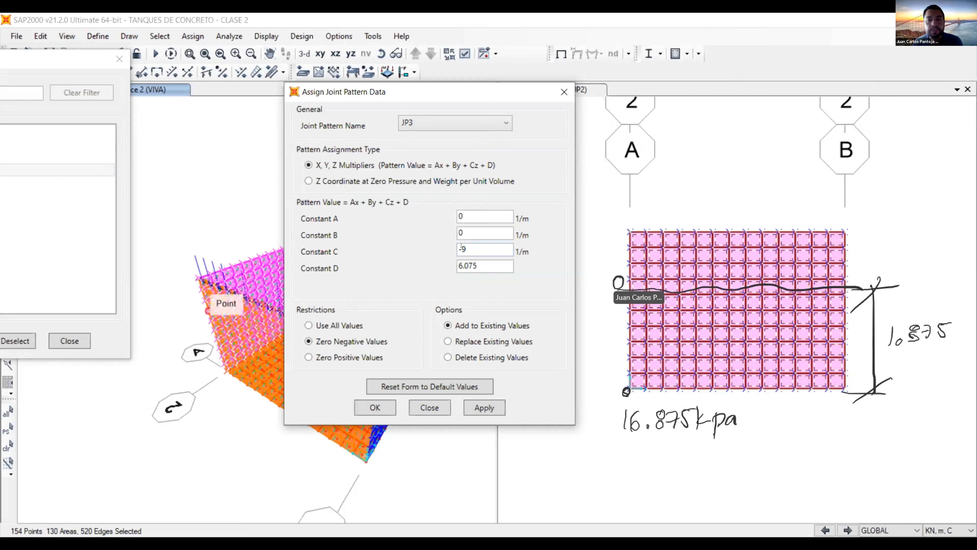
pyautogui.moveTo(492, 262); pyautogui.dragTo(452, 263)
pyautogui.write('16')
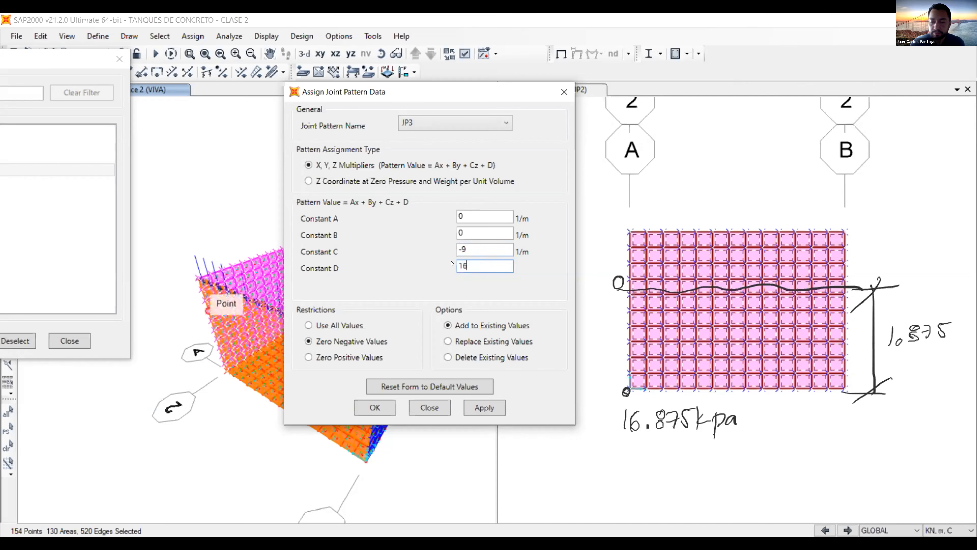
pyautogui.write('.875')
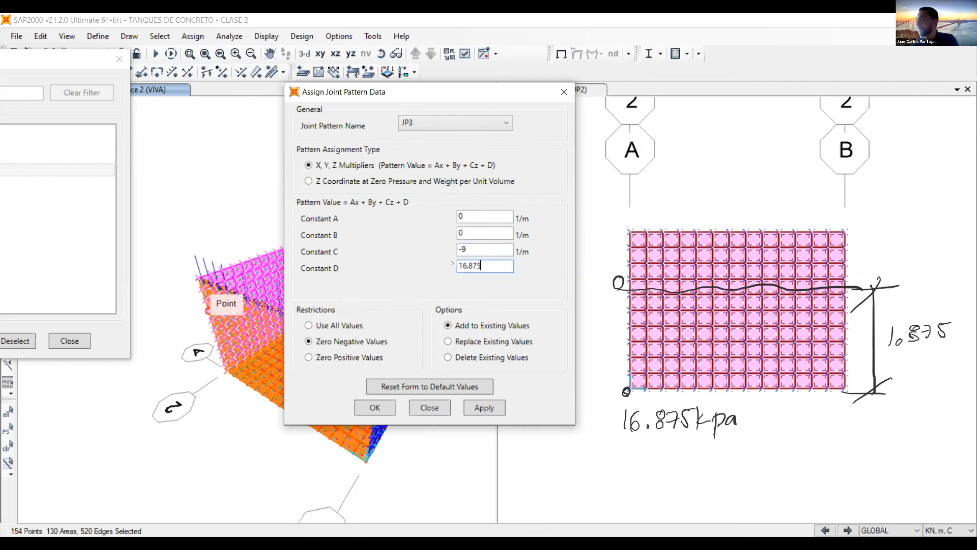
pyautogui.doubleClick(467, 244)
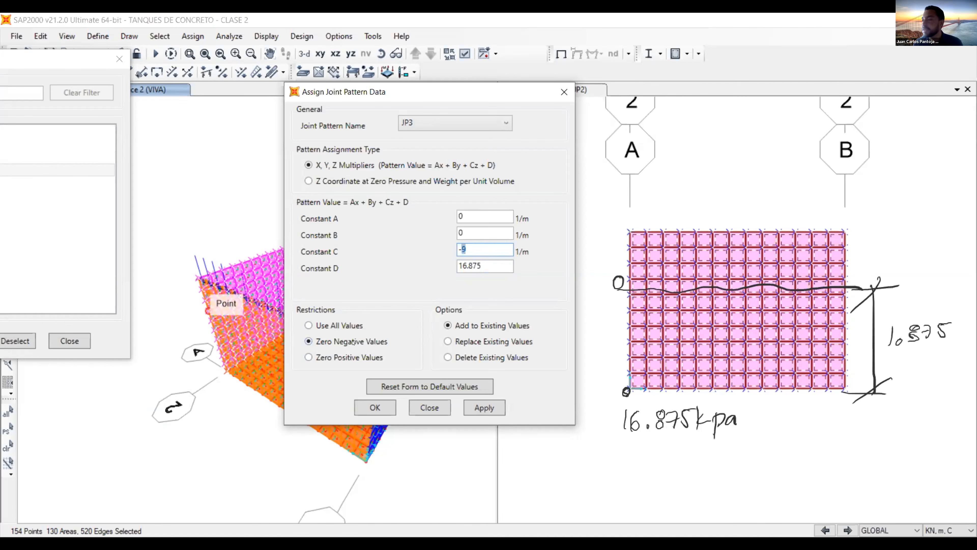
pyautogui.click(491, 408)
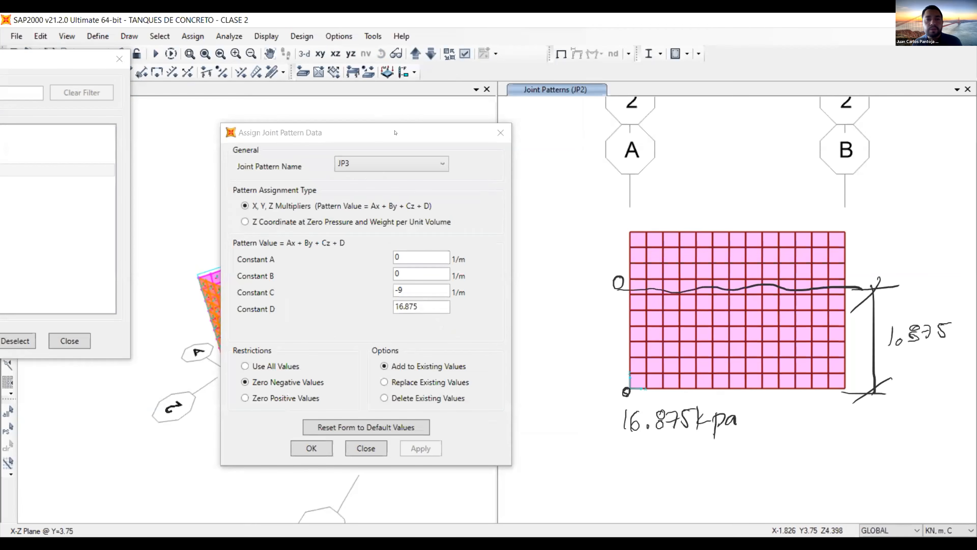
# Choose JP4 as the joint pattern for the next assignment and select all objects of the AREA4 group
pyautogui.moveTo(346, 132); pyautogui.dragTo(639, 124)
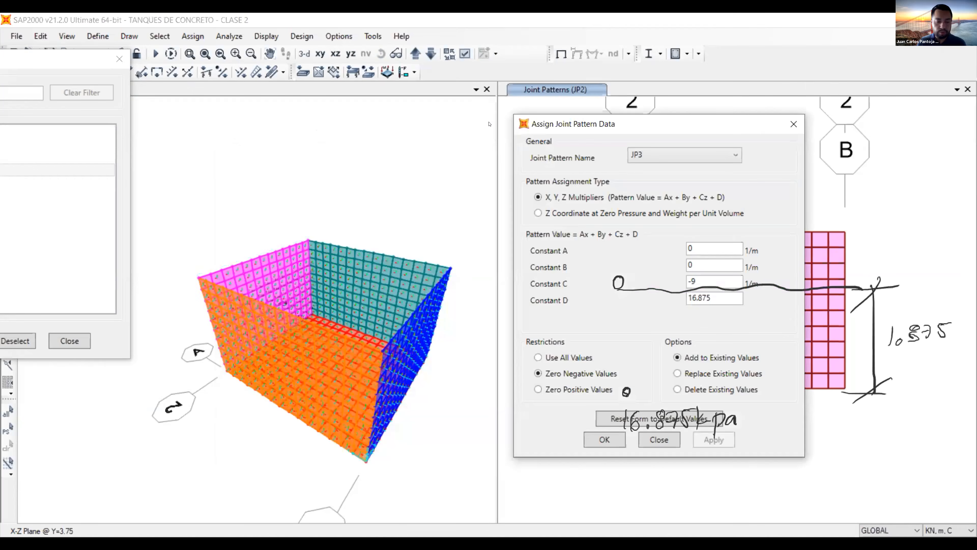
pyautogui.click(703, 154)
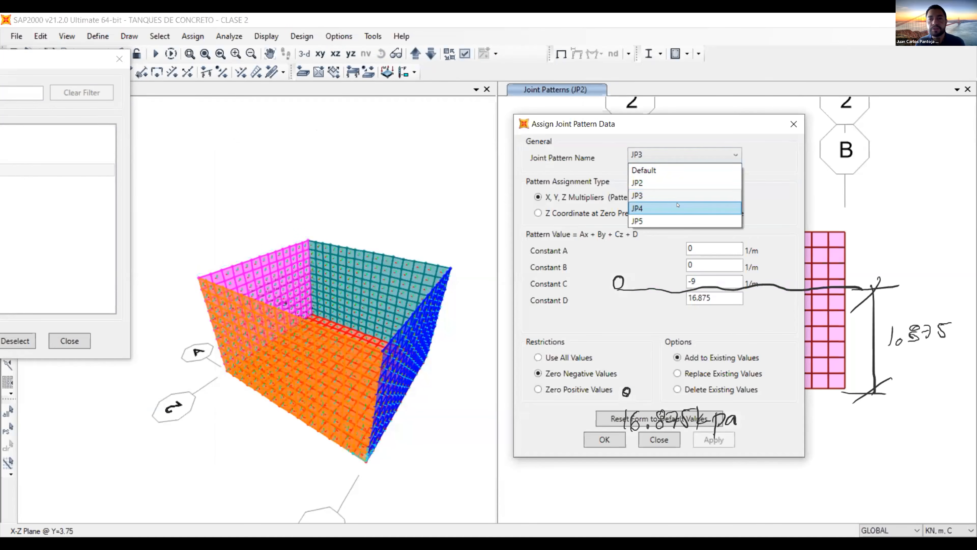
pyautogui.click(677, 222)
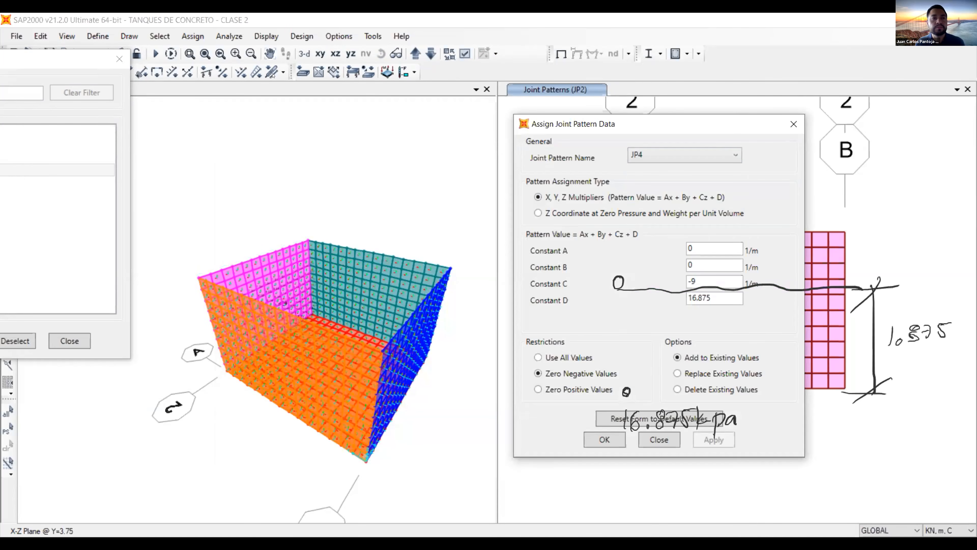
pyautogui.click(127, 199)
pyautogui.click(163, 358)
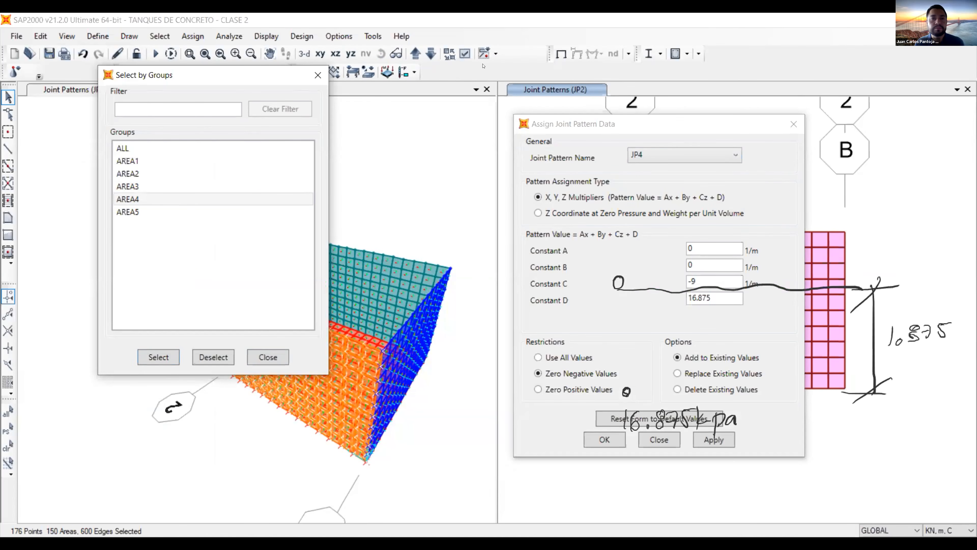
# Show the undeformed shape in the elevation view and set it to the Y-Z plane at X=0 to display the selected AREA4 wall
pyautogui.moveTo(659, 124); pyautogui.dragTo(298, 139)
pyautogui.click(561, 54)
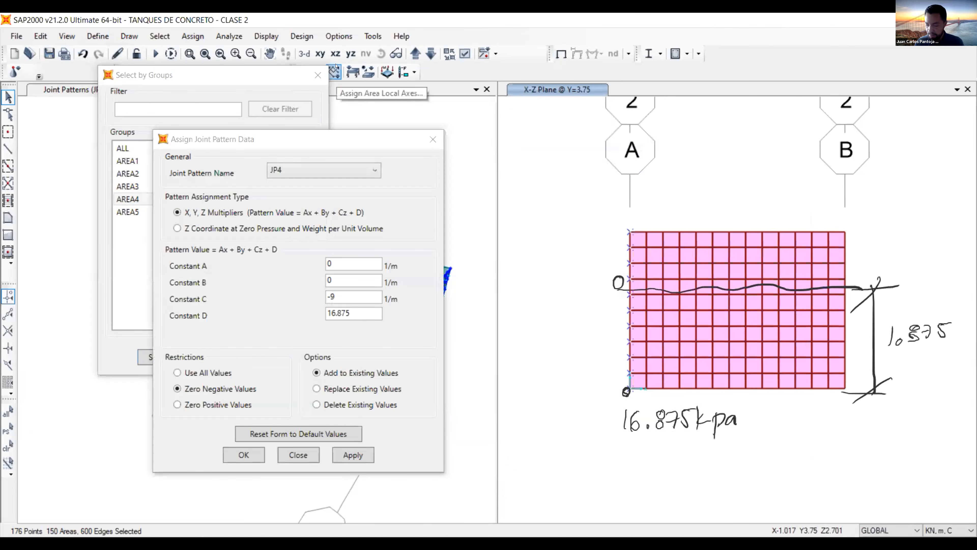
pyautogui.press('Escape')
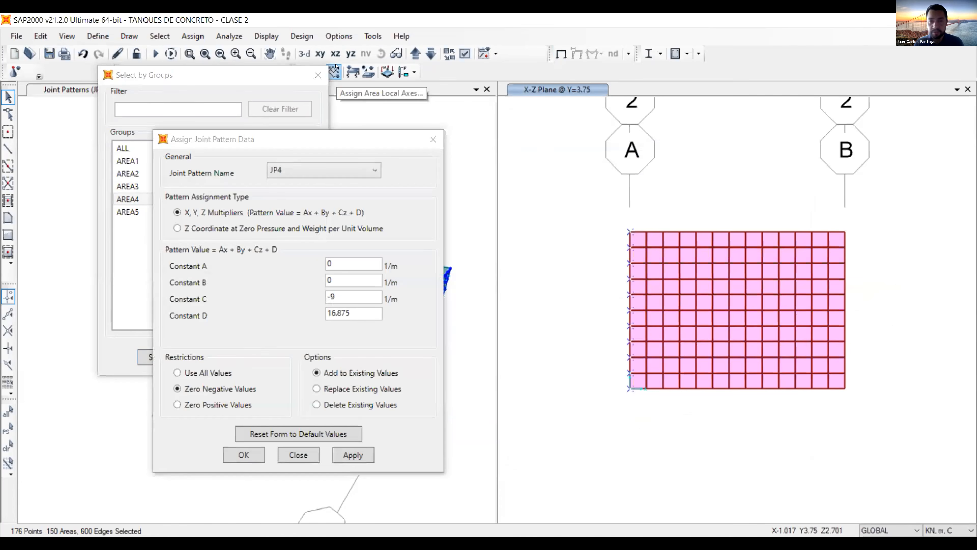
pyautogui.click(345, 54)
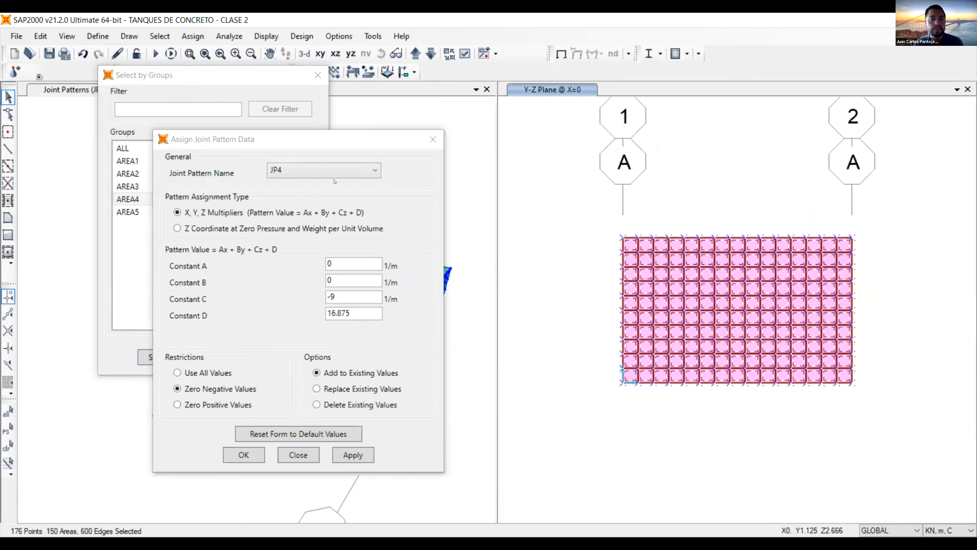
# Arrange the Select by Groups and Assign Joint Pattern Data dialogs so the 3-D tank and the AREA4 elevation can be seen
pyautogui.moveTo(389, 138); pyautogui.dragTo(605, 116)
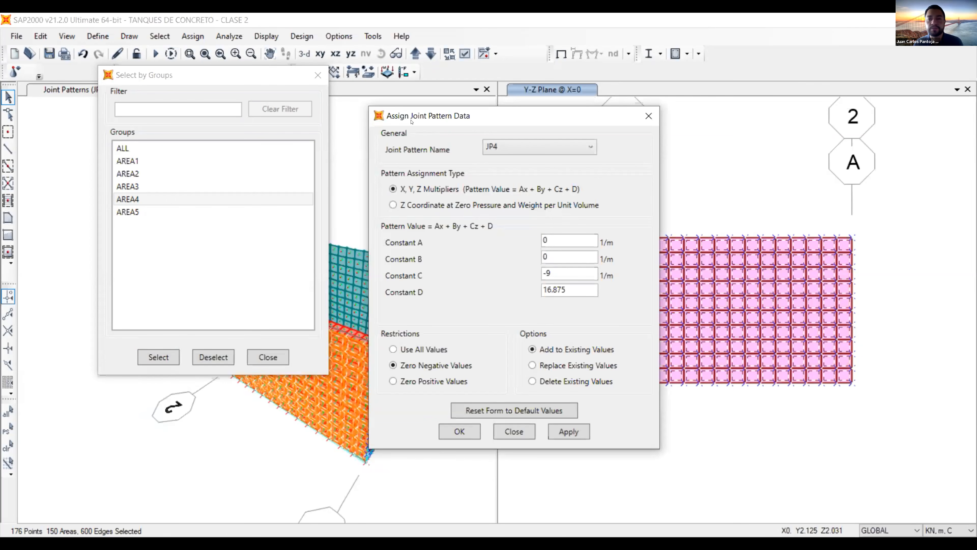
pyautogui.moveTo(516, 116); pyautogui.dragTo(435, 104)
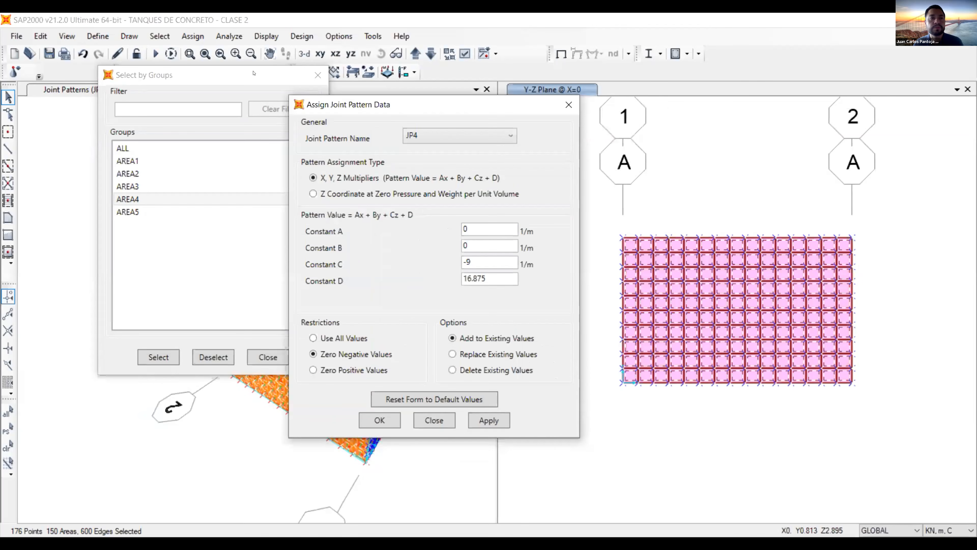
pyautogui.moveTo(278, 73); pyautogui.dragTo(10, 55)
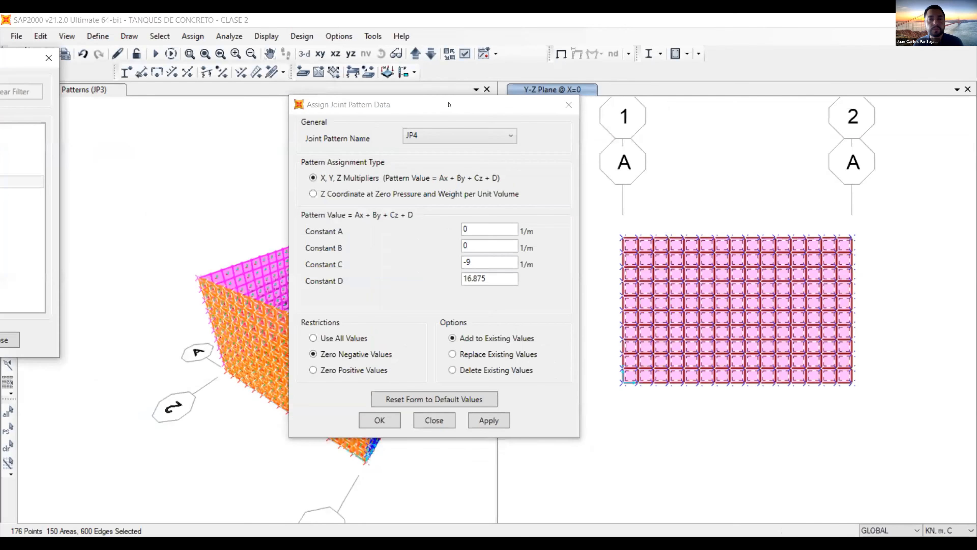
pyautogui.moveTo(435, 104); pyautogui.dragTo(485, 107)
pyautogui.moveTo(202, 252); pyautogui.dragTo(79, 155, button='middle')
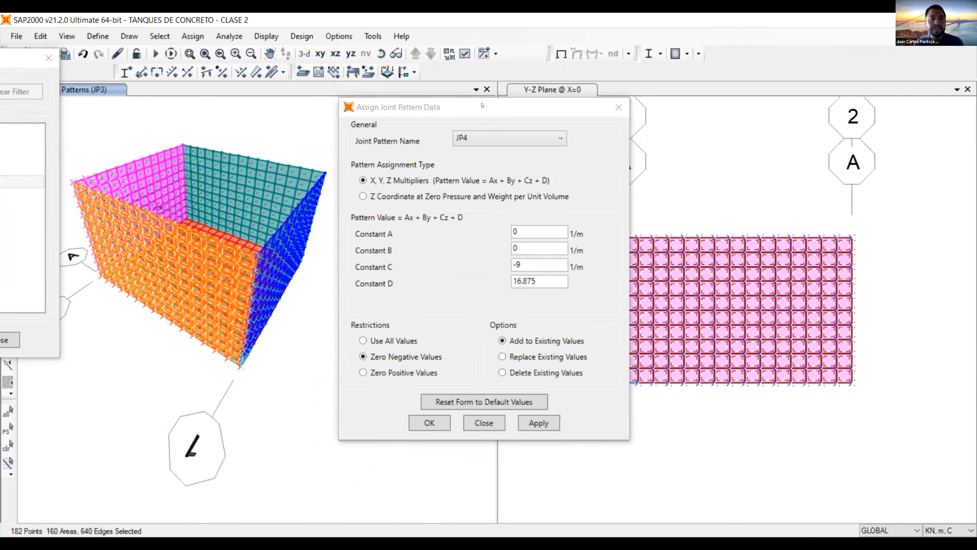
pyautogui.moveTo(432, 108); pyautogui.dragTo(382, 114)
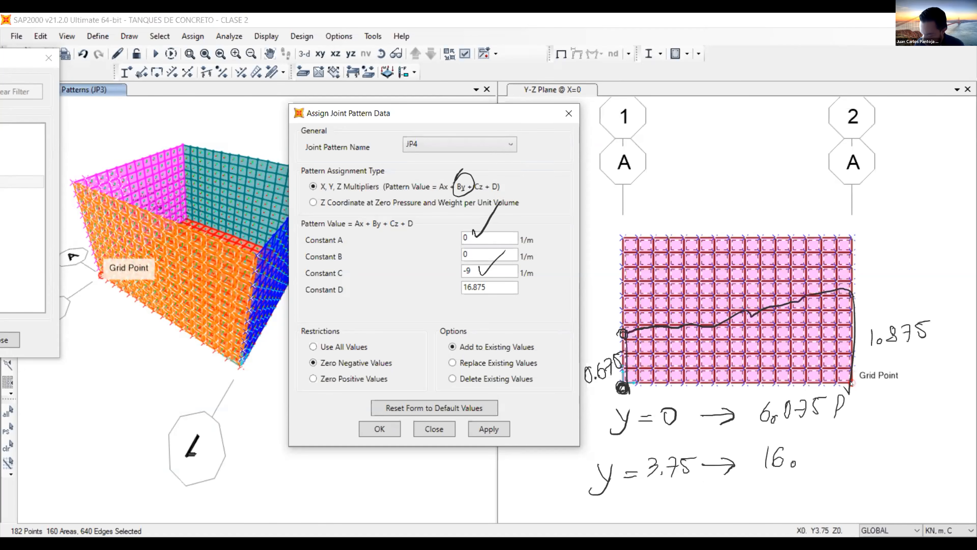
# Set Constant D to 6.075 and Constant B to 2.88 for joint pattern JP4
pyautogui.moveTo(832, 445); pyautogui.dragTo(842, 442)
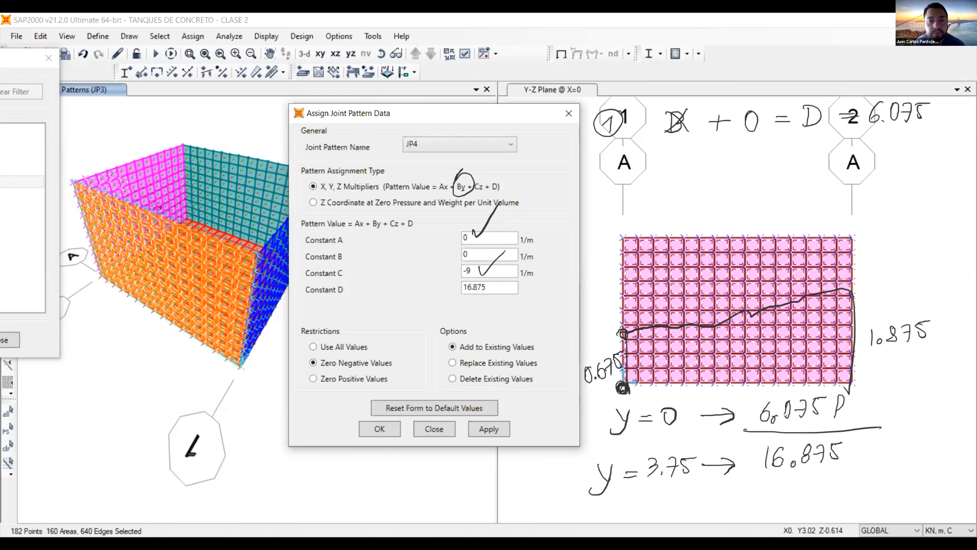
pyautogui.moveTo(507, 284); pyautogui.dragTo(457, 285)
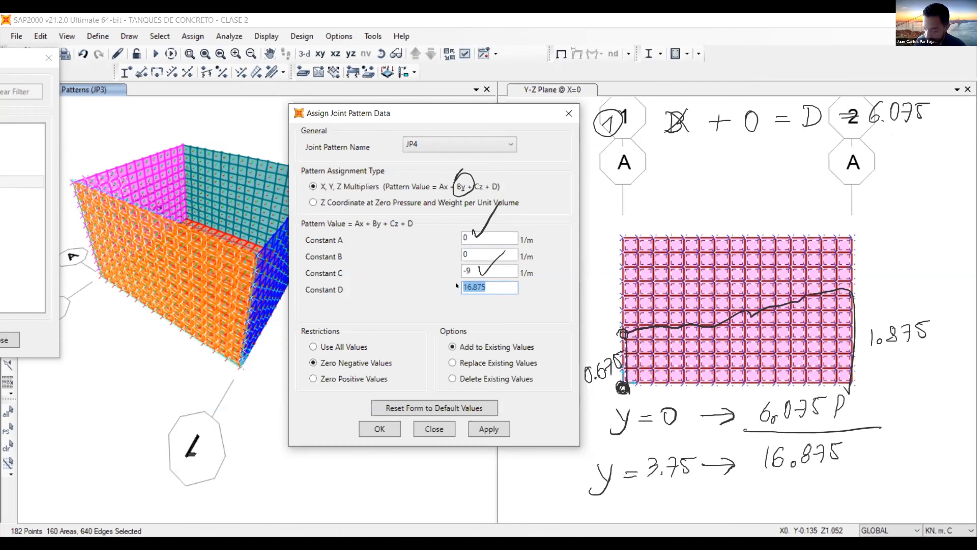
pyautogui.write('6.075')
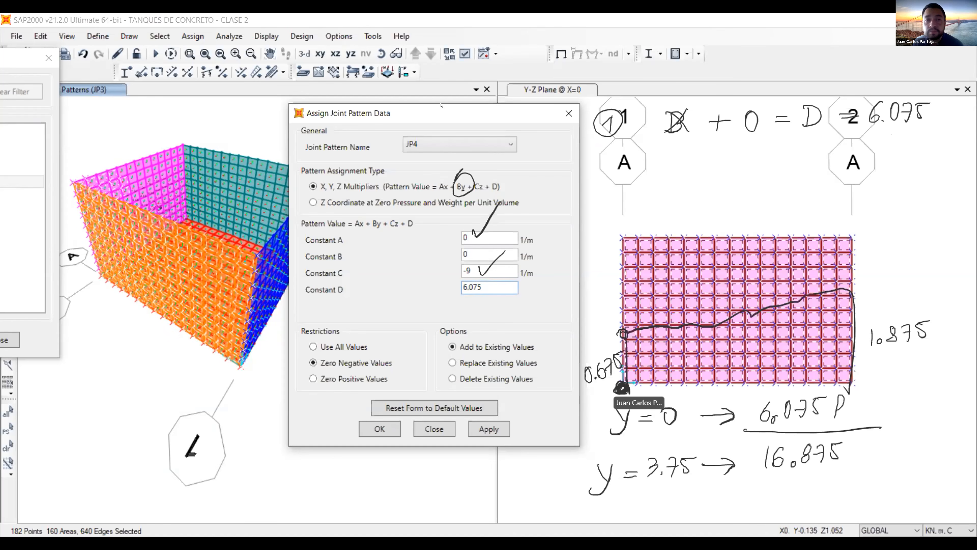
pyautogui.moveTo(454, 113); pyautogui.dragTo(285, 118)
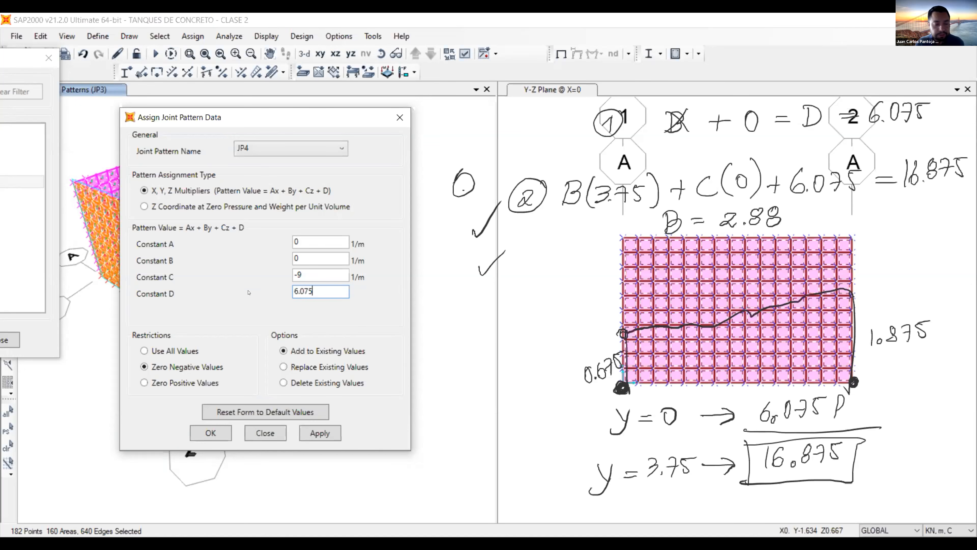
pyautogui.click(329, 259)
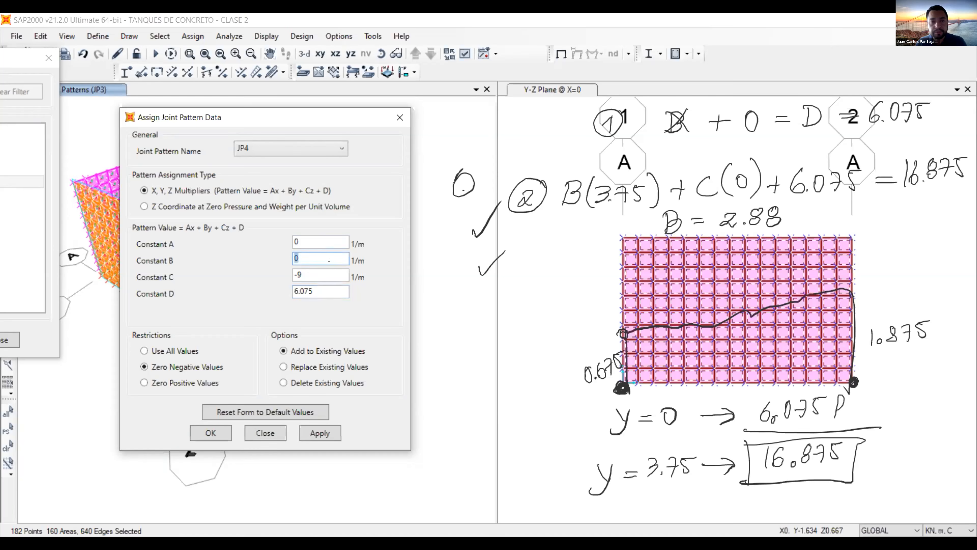
pyautogui.write('2.88')
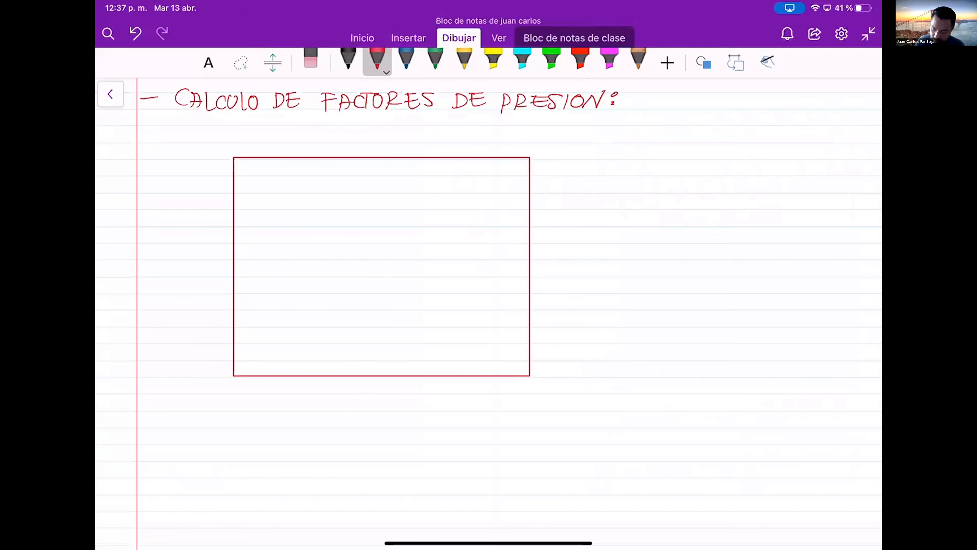
# Switch to the OneNote page on calculating pressure factors and recolour the wall rectangle's outline black
pyautogui.click(241, 63)
pyautogui.moveTo(481, 443)
pyautogui.mouseDown()
pyautogui.moveTo(419, 446)
pyautogui.moveTo(636, 239)
pyautogui.moveTo(575, 407)
pyautogui.mouseUp()
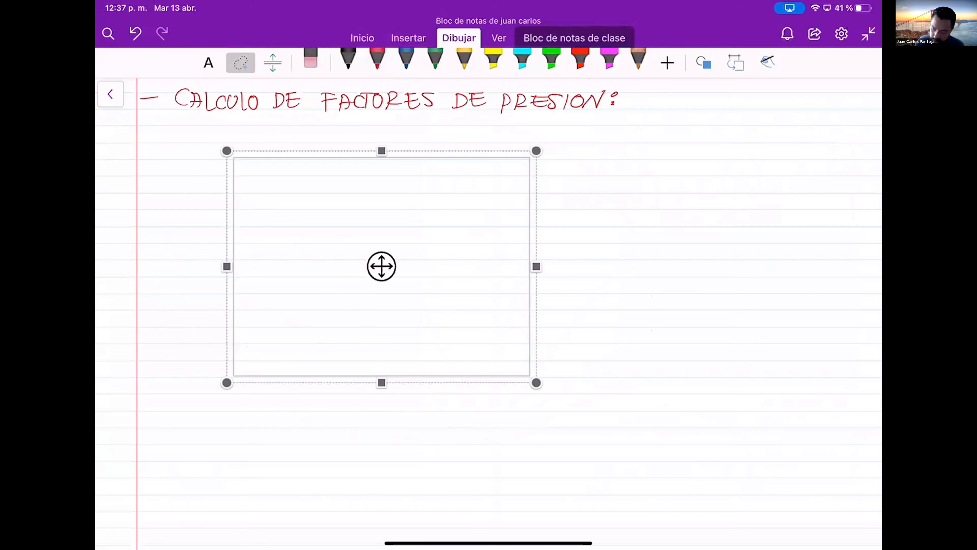
pyautogui.click(348, 61)
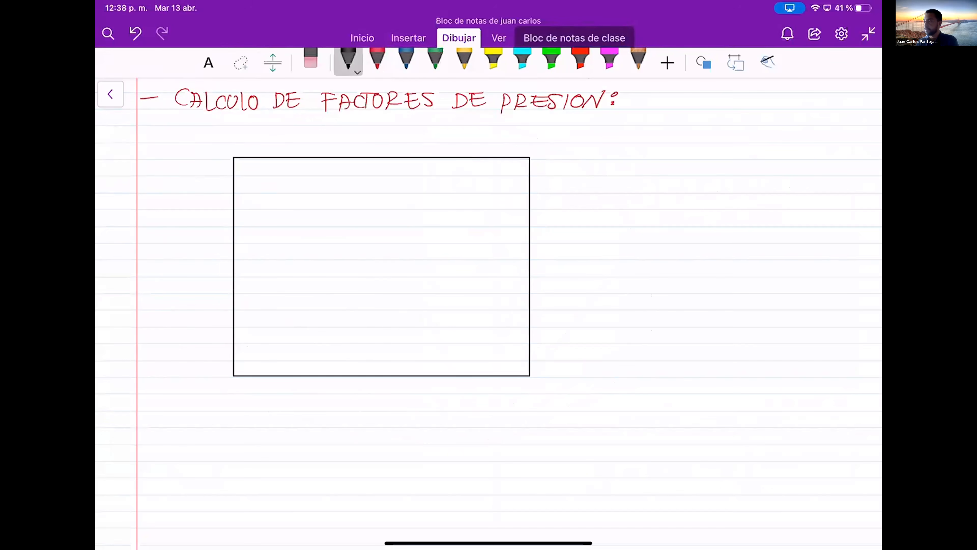
# Draw a pair of black axes below the rectangle's lower-left corner and label them y (horizontal) and z (vertical)
pyautogui.scroll(-2, 488, 308)
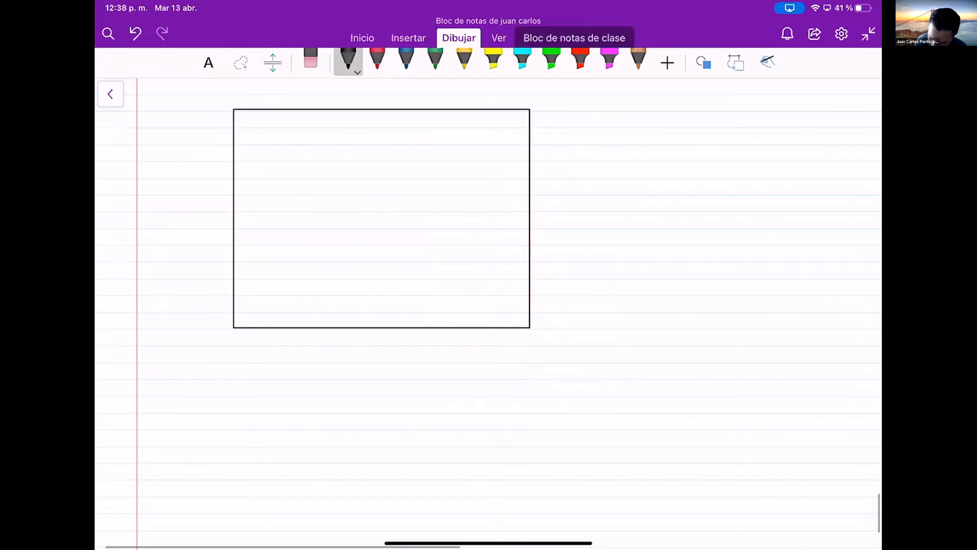
pyautogui.click(703, 62)
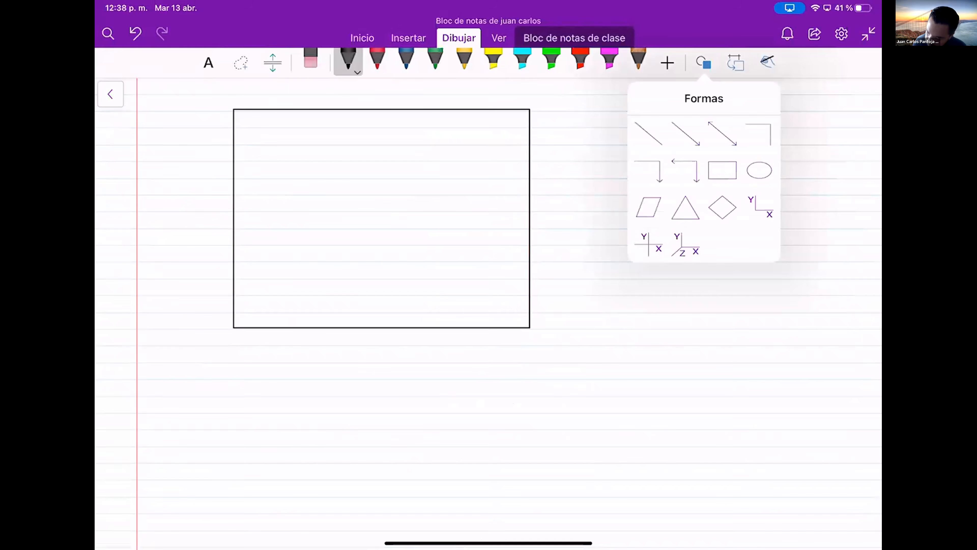
pyautogui.click(722, 170)
pyautogui.moveTo(166, 354)
pyautogui.mouseDown()
pyautogui.moveTo(224, 409)
pyautogui.moveTo(160, 365)
pyautogui.moveTo(174, 365)
pyautogui.mouseUp()
pyautogui.click(348, 61)
pyautogui.moveTo(234, 396); pyautogui.dragTo(246, 410)
pyautogui.moveTo(247, 391); pyautogui.dragTo(221, 417)
pyautogui.click(311, 59)
pyautogui.click(348, 60)
pyautogui.moveTo(180, 340)
pyautogui.mouseDown()
pyautogui.moveTo(196, 350)
pyautogui.moveTo(197, 342)
pyautogui.mouseUp()
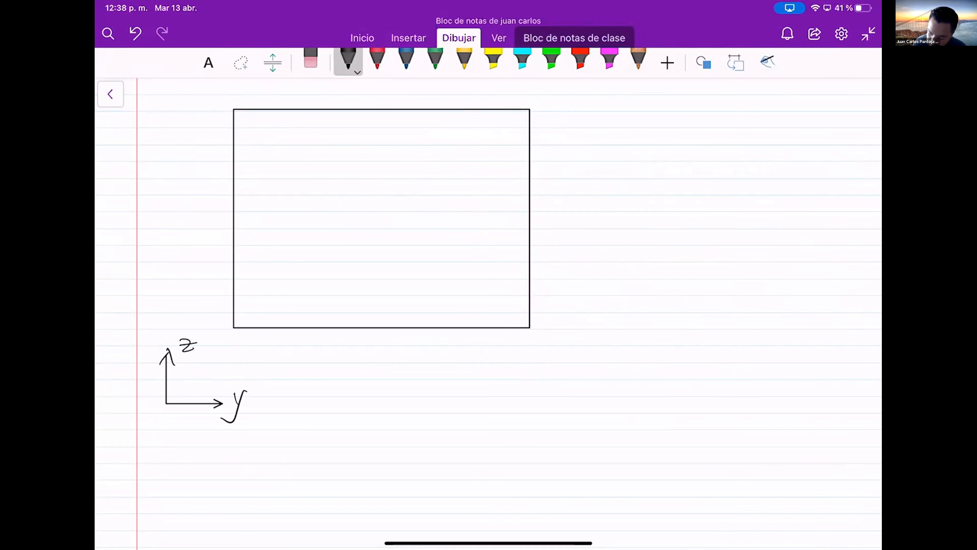
# Write 0 and 3.75 in red under the rectangle's lower-left and lower-right corners and mark both corners with red dots
pyautogui.click(377, 59)
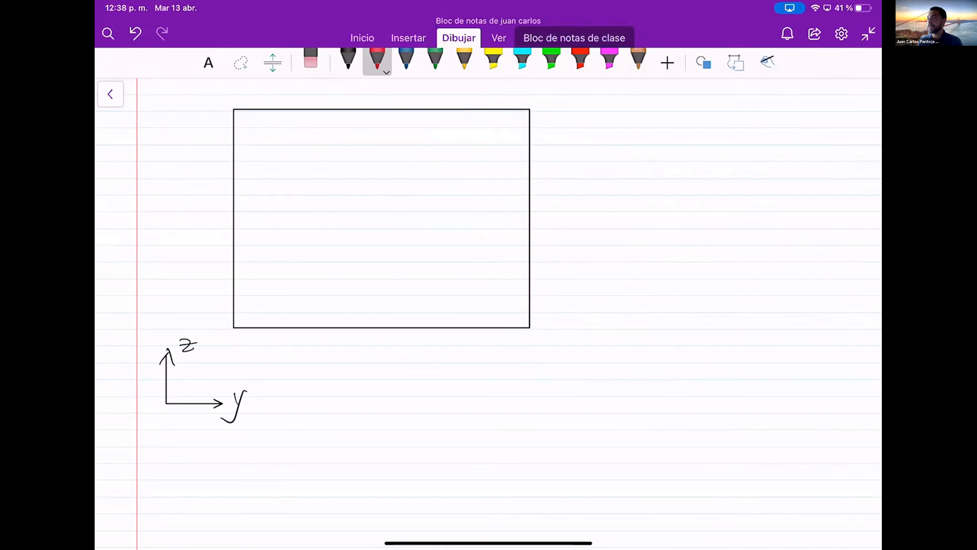
pyautogui.moveTo(230, 341)
pyautogui.mouseDown()
pyautogui.moveTo(221, 344)
pyautogui.moveTo(231, 342)
pyautogui.mouseUp()
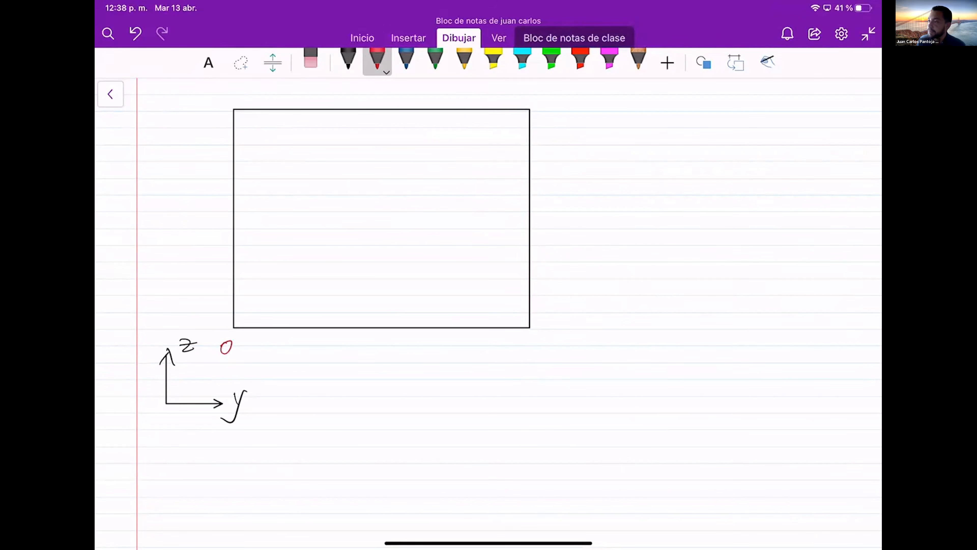
pyautogui.moveTo(518, 341)
pyautogui.mouseDown()
pyautogui.moveTo(516, 354)
pyautogui.moveTo(554, 344)
pyautogui.mouseUp()
pyautogui.click(535, 351)
pyautogui.moveTo(562, 336)
pyautogui.mouseDown()
pyautogui.moveTo(560, 350)
pyautogui.moveTo(576, 333)
pyautogui.mouseUp()
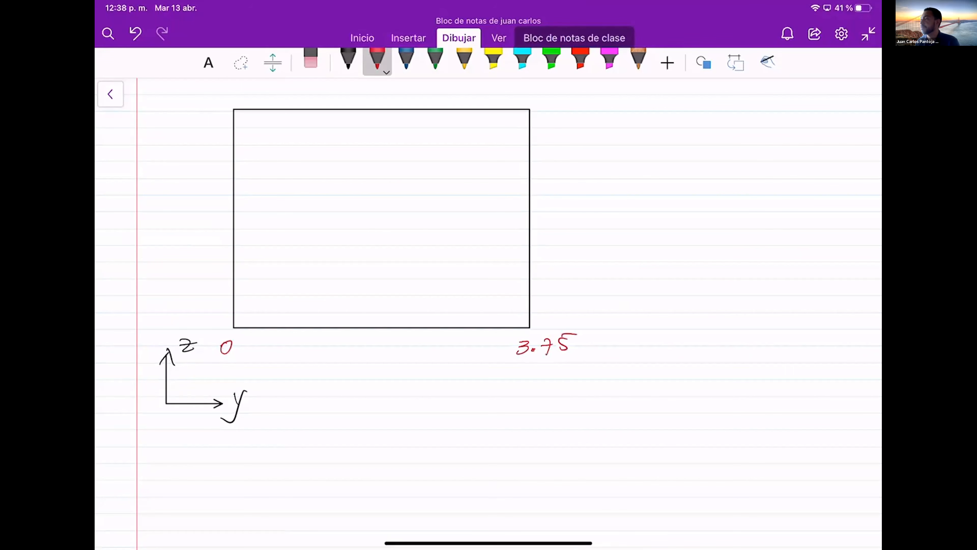
pyautogui.keyDown('ctrl'); pyautogui.scroll(1, 673, 531); pyautogui.keyUp('ctrl')
pyautogui.moveTo(516, 304); pyautogui.dragTo(516, 304)
pyautogui.hscroll(-2, 489, 314)
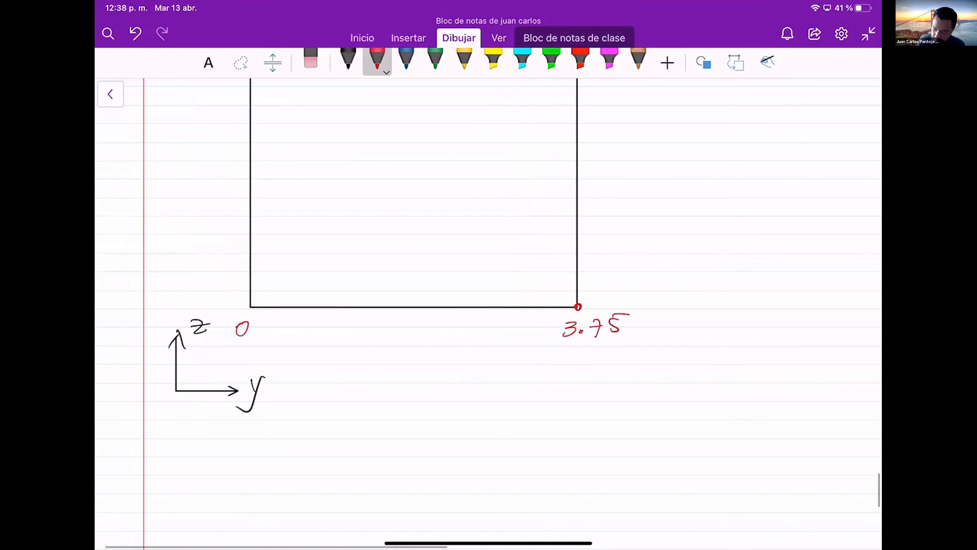
pyautogui.moveTo(250, 306); pyautogui.dragTo(249, 310)
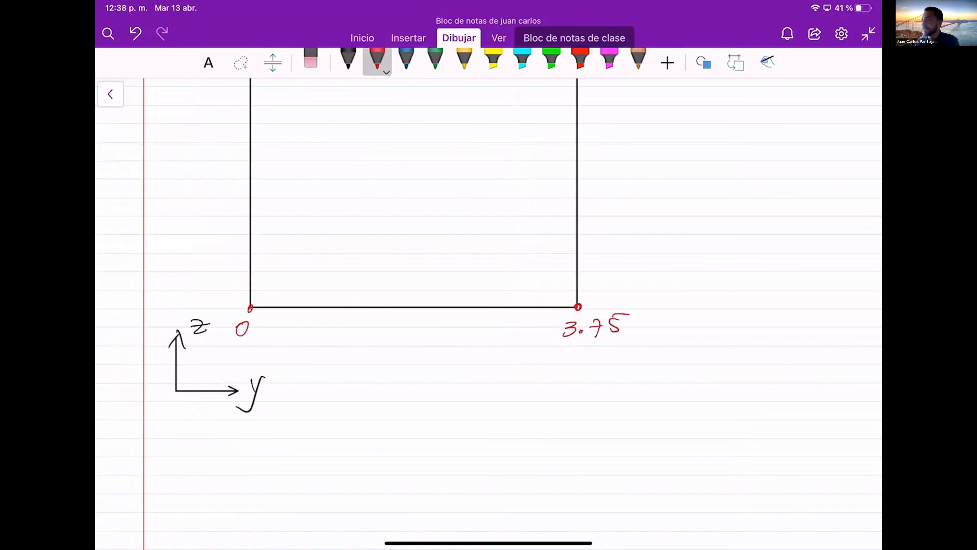
# Draw a red vertical double-headed arrow beside the rectangle's right edge and label it 1.875m
pyautogui.scroll(2, 488, 308)
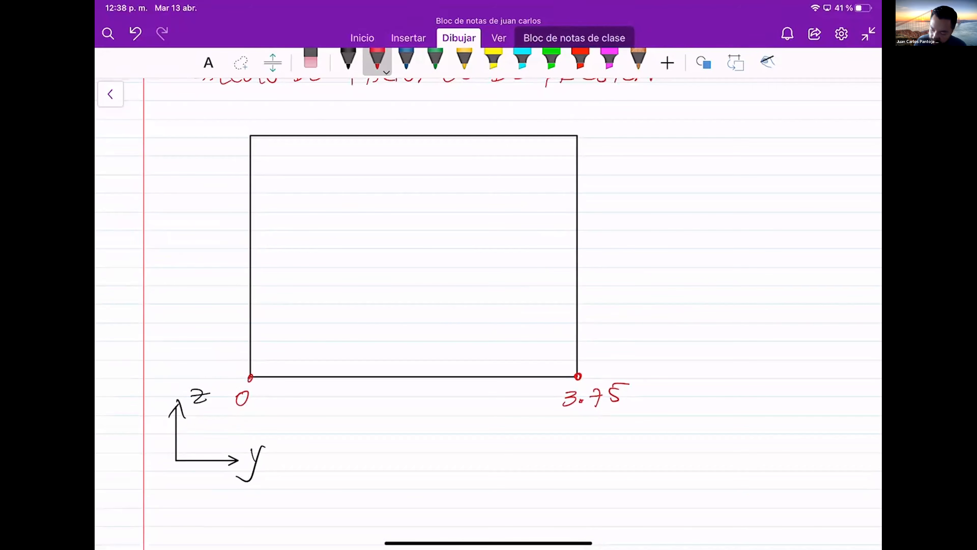
pyautogui.click(704, 63)
pyautogui.click(723, 134)
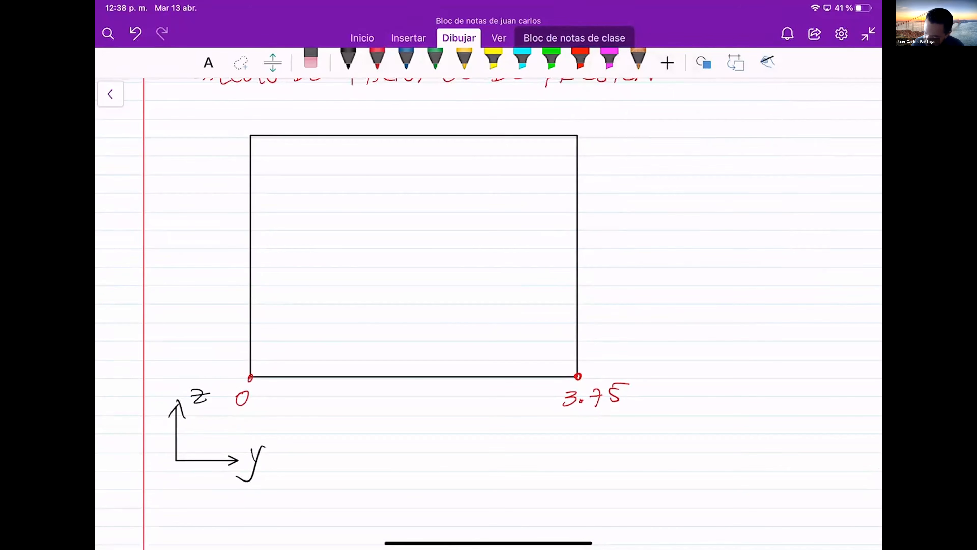
pyautogui.moveTo(603, 340)
pyautogui.mouseDown()
pyautogui.moveTo(602, 204)
pyautogui.moveTo(602, 374)
pyautogui.mouseUp()
pyautogui.moveTo(618, 271)
pyautogui.mouseDown()
pyautogui.moveTo(618, 289)
pyautogui.moveTo(626, 286)
pyautogui.mouseUp()
pyautogui.moveTo(637, 270)
pyautogui.mouseDown()
pyautogui.moveTo(636, 282)
pyautogui.moveTo(651, 283)
pyautogui.mouseUp()
pyautogui.moveTo(660, 272)
pyautogui.mouseDown()
pyautogui.moveTo(663, 283)
pyautogui.moveTo(674, 266)
pyautogui.moveTo(691, 285)
pyautogui.mouseUp()
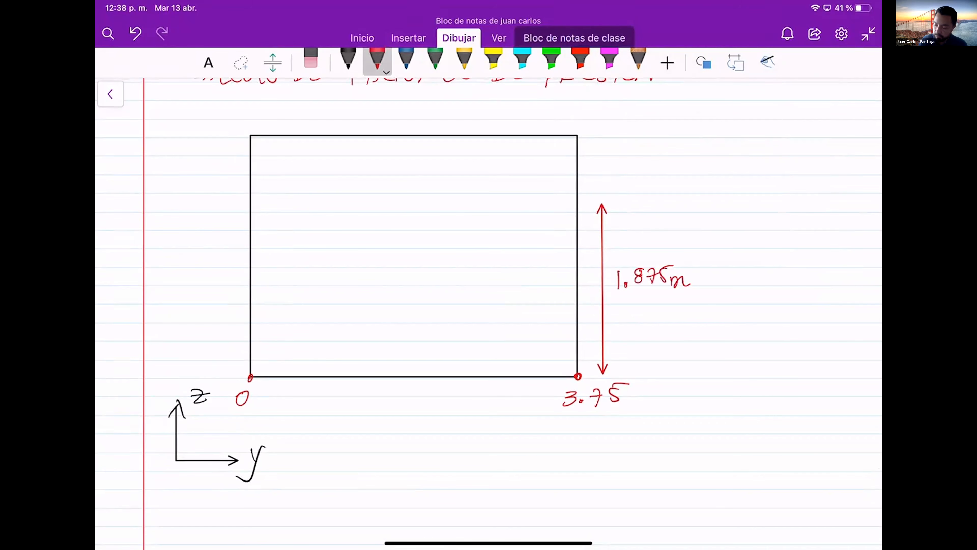
pyautogui.click(348, 62)
pyautogui.moveTo(579, 199); pyautogui.dragTo(342, 247)
pyautogui.click(135, 33)
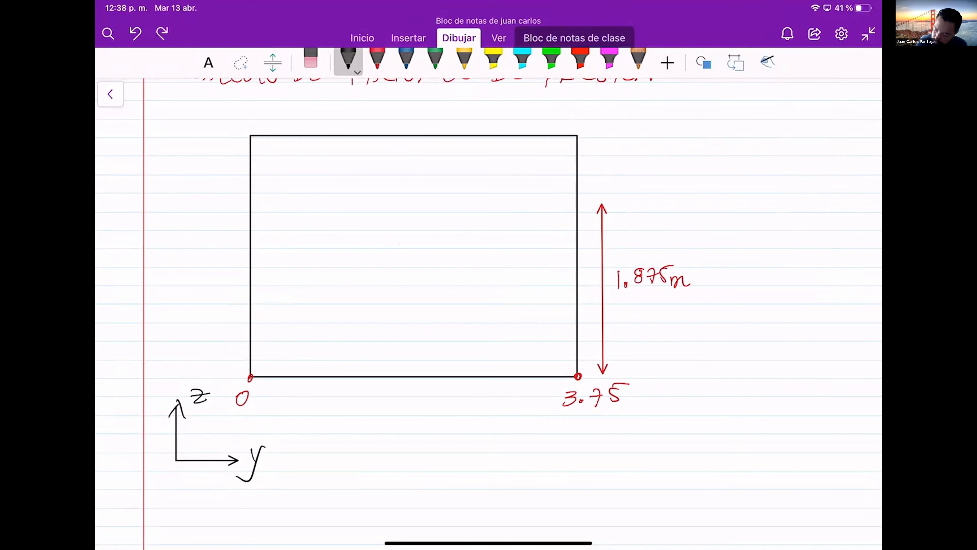
# Draw a wavy brown soil line across the rectangle, descending from the 1.875 m height on the right edge to the left edge
pyautogui.click(638, 61)
pyautogui.moveTo(575, 200)
pyautogui.mouseDown()
pyautogui.moveTo(484, 233)
pyautogui.moveTo(251, 285)
pyautogui.mouseUp()
# Draw a red vertical double-headed arrow from the base to the soil line beside the rectangle's left edge and label it 0.675
pyautogui.click(377, 61)
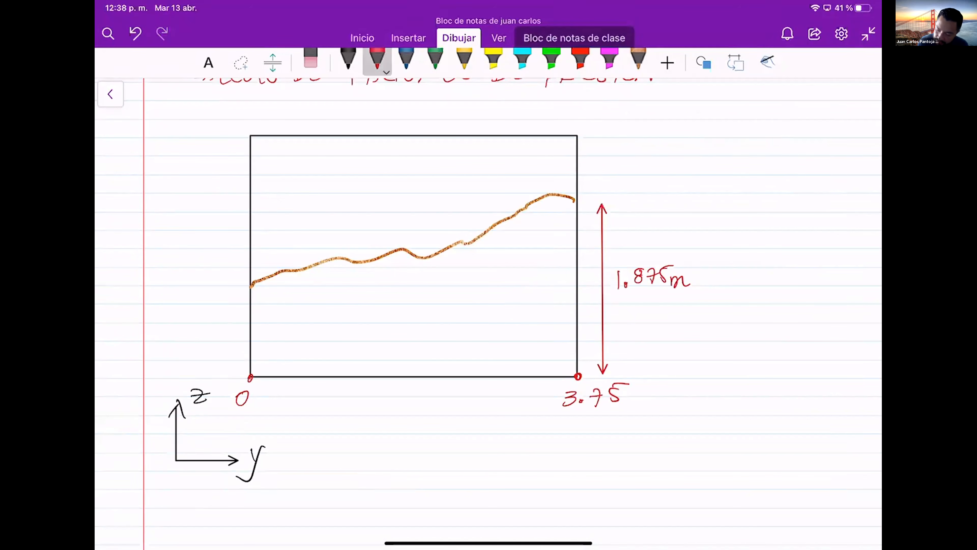
pyautogui.click(703, 62)
pyautogui.click(723, 133)
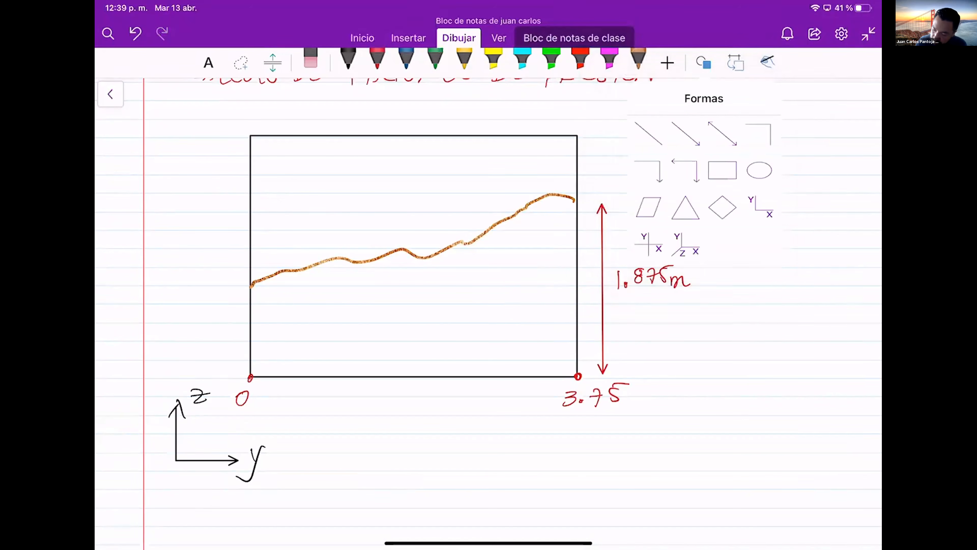
pyautogui.click(703, 62)
pyautogui.moveTo(223, 286); pyautogui.dragTo(224, 381)
pyautogui.click(377, 61)
pyautogui.moveTo(162, 341); pyautogui.dragTo(172, 344)
pyautogui.click(166, 353)
pyautogui.moveTo(181, 338)
pyautogui.mouseDown()
pyautogui.moveTo(186, 348)
pyautogui.moveTo(193, 339)
pyautogui.mouseUp()
pyautogui.moveTo(193, 328); pyautogui.dragTo(202, 323)
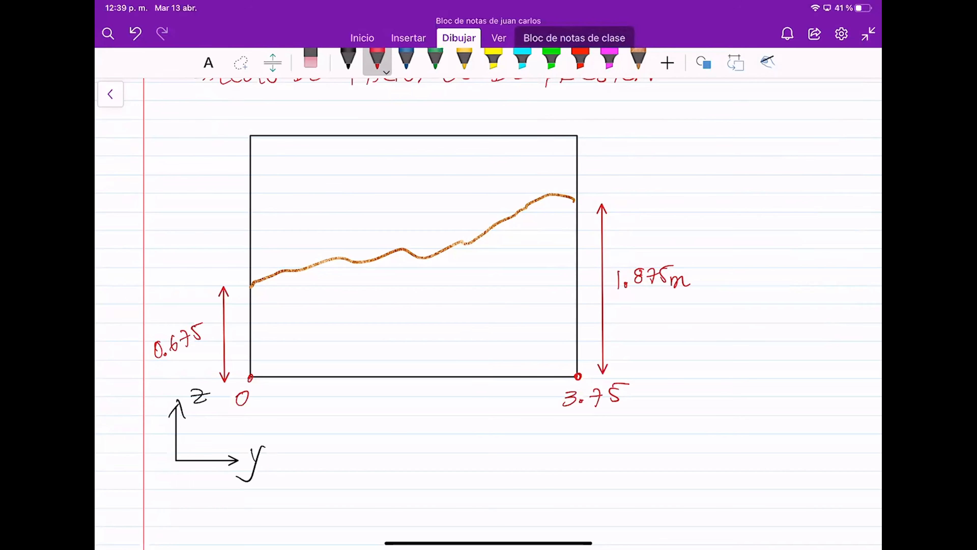
pyautogui.moveTo(237, 404); pyautogui.dragTo(689, 413)
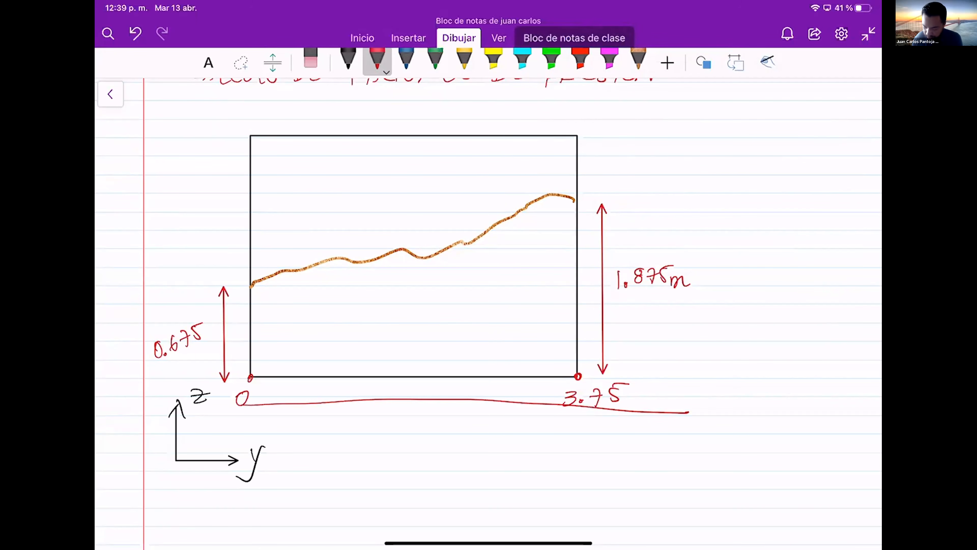
pyautogui.moveTo(236, 362); pyautogui.dragTo(615, 359)
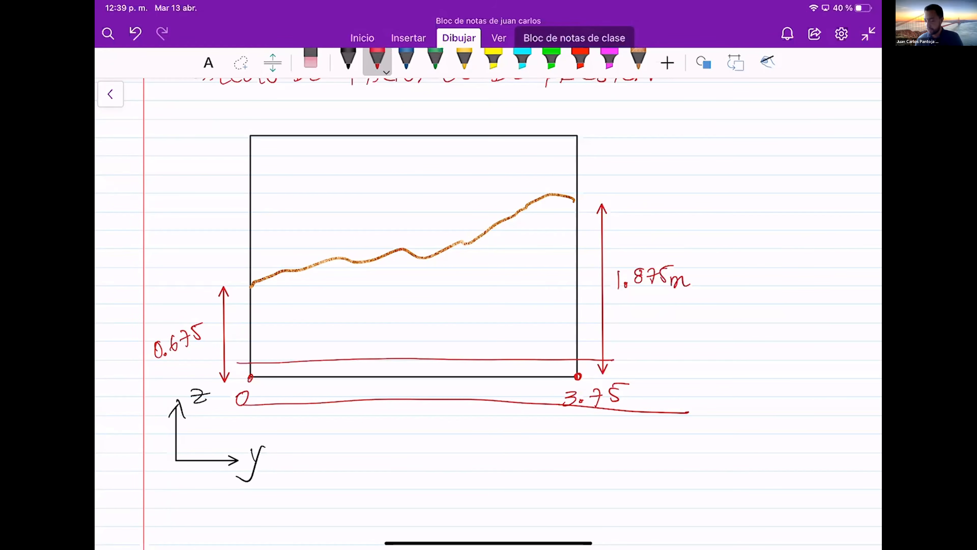
pyautogui.click(310, 61)
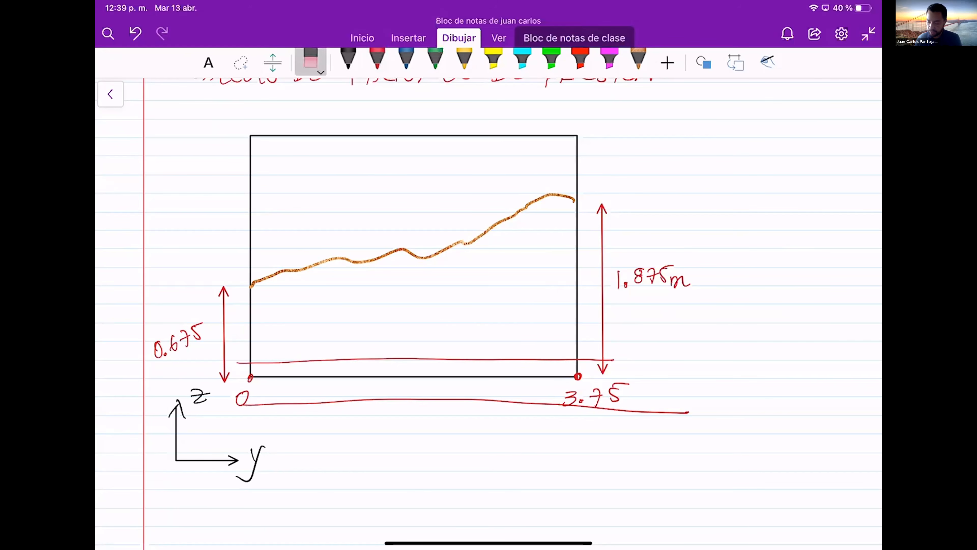
pyautogui.click(508, 360)
pyautogui.click(508, 403)
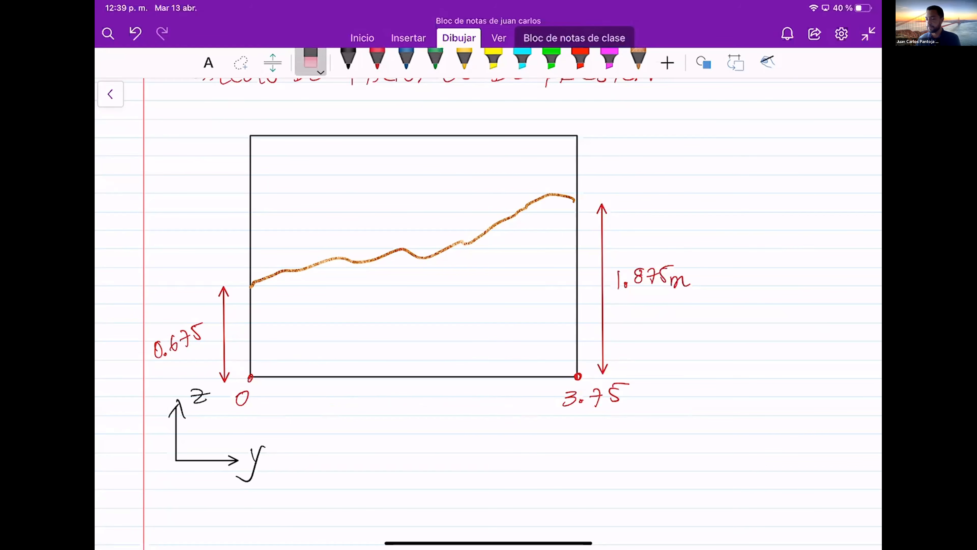
# Erase the black wall rectangle and the red dot at its lower-right corner
pyautogui.scroll(-4, 489, 308)
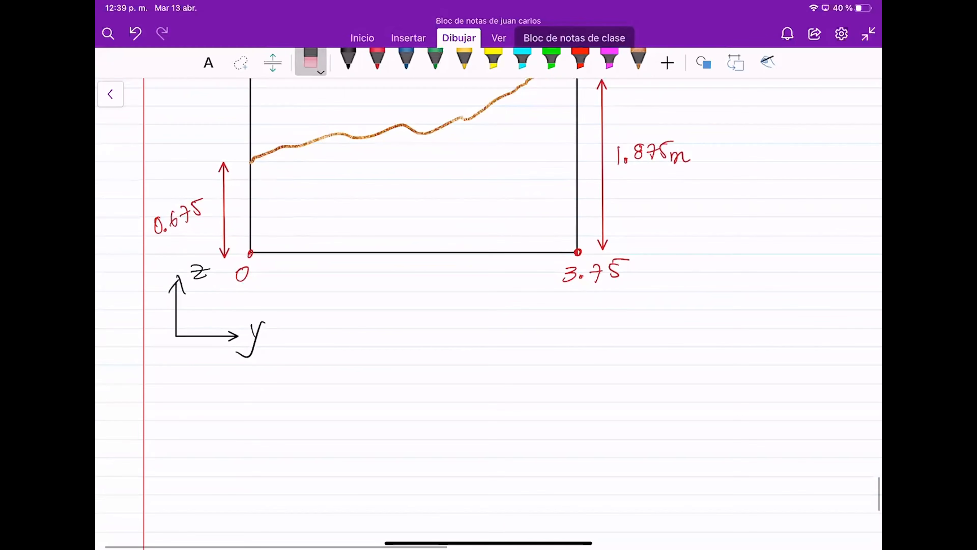
pyautogui.scroll(4, 489, 270)
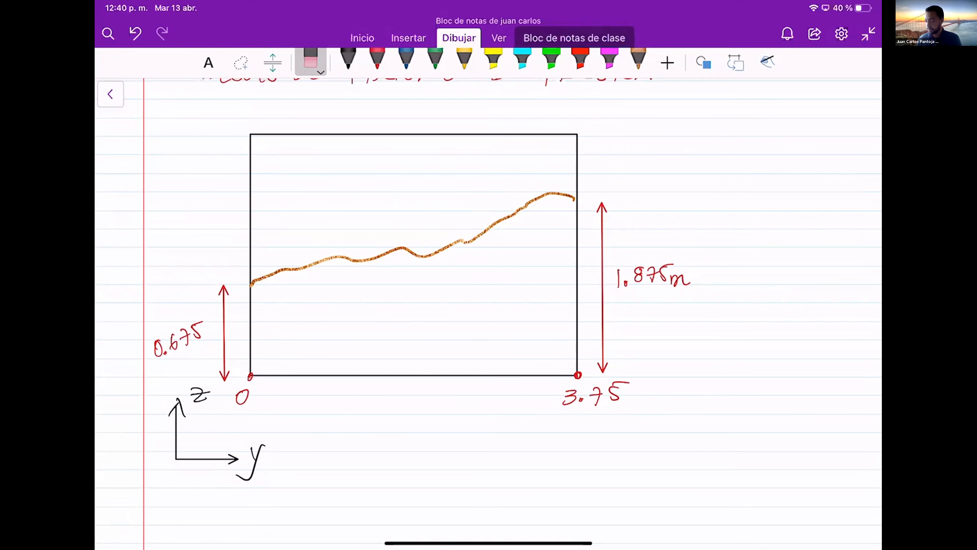
pyautogui.click(578, 375)
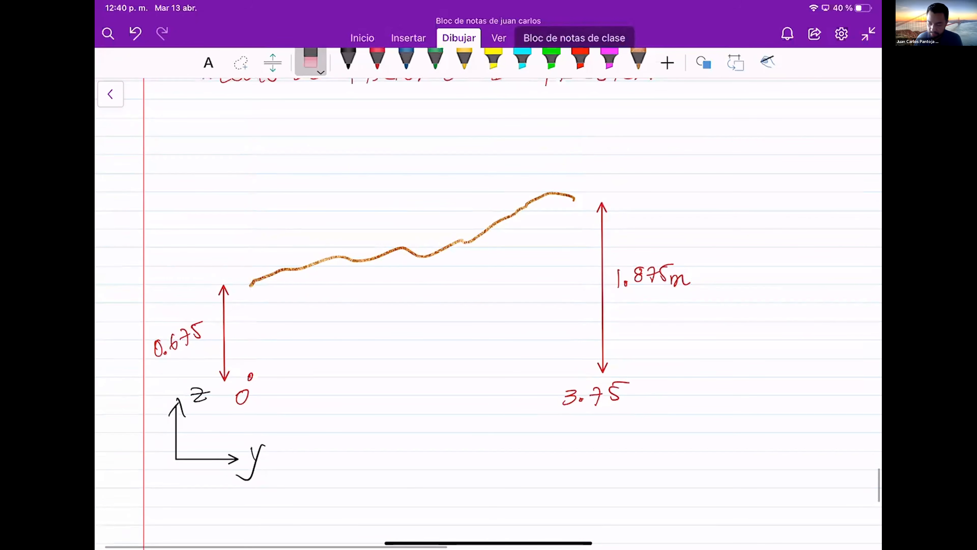
# Restore the erased black wall rectangle and underline the 1.875m and 0.675 height labels in black
pyautogui.hotkey('ctrl', 'z')
pyautogui.click(348, 60)
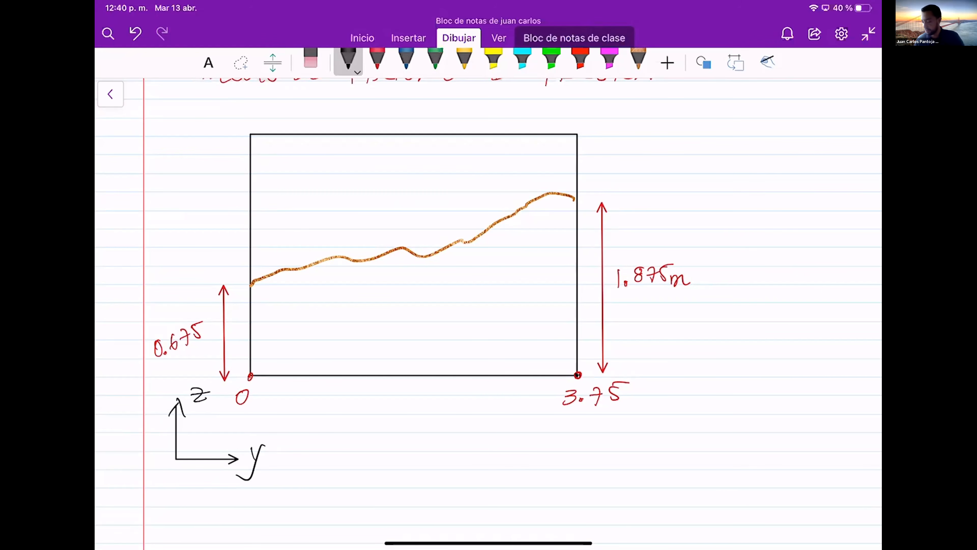
pyautogui.moveTo(614, 306); pyautogui.dragTo(710, 294)
pyautogui.moveTo(150, 367); pyautogui.dragTo(207, 338)
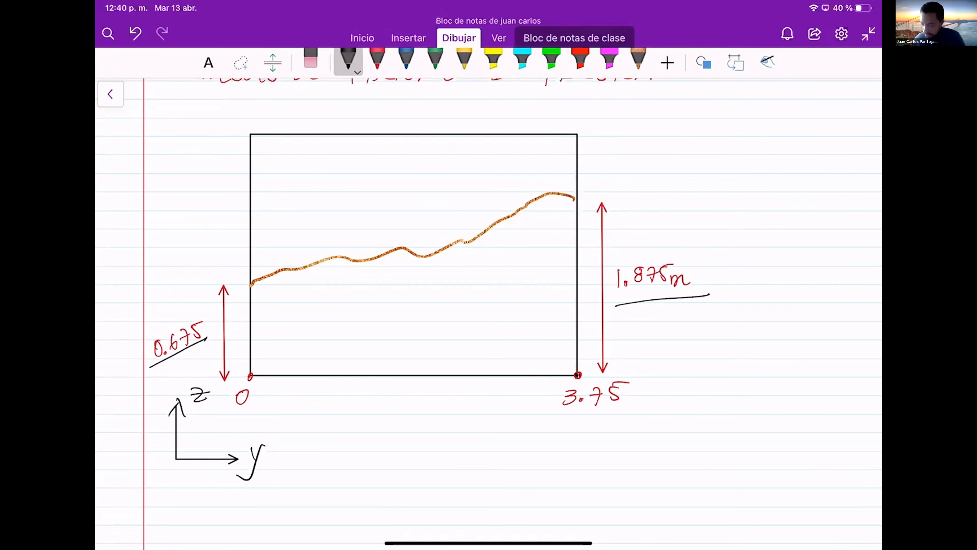
# Begin the pressure equation in black below the rectangle, beside the y axis, with P = Ax + By +
pyautogui.scroll(-3, 488, 269)
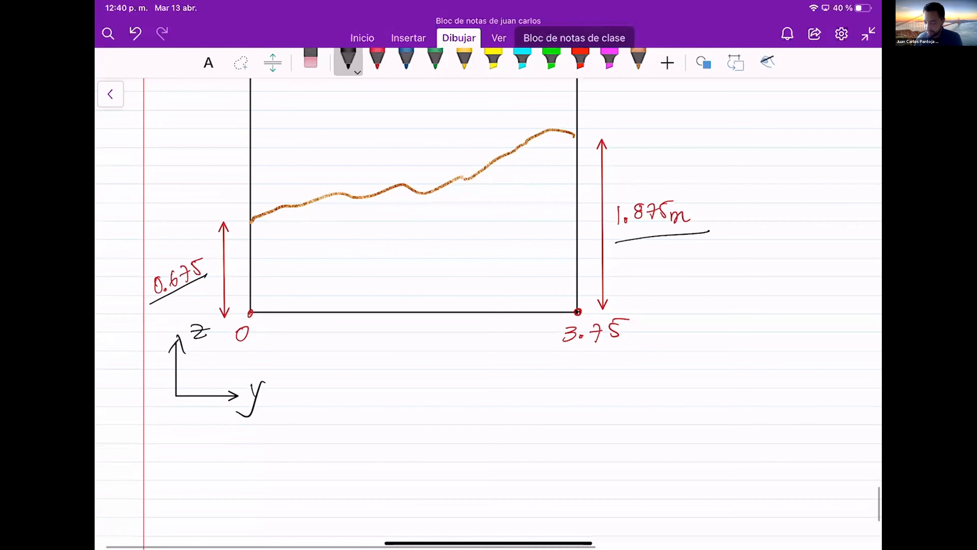
pyautogui.moveTo(308, 387)
pyautogui.mouseDown()
pyautogui.moveTo(308, 411)
pyautogui.moveTo(308, 401)
pyautogui.moveTo(341, 400)
pyautogui.mouseUp()
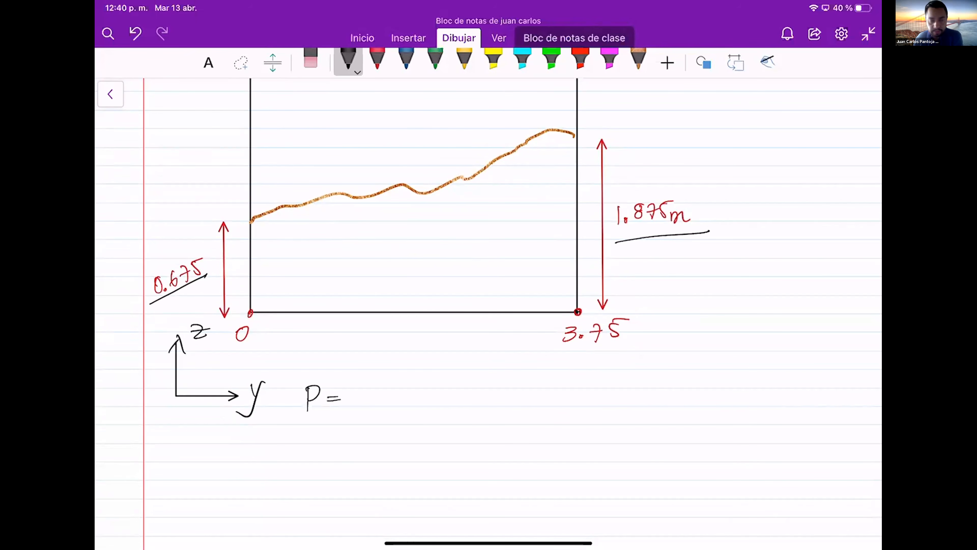
pyautogui.moveTo(356, 407); pyautogui.dragTo(373, 405)
pyautogui.moveTo(356, 397); pyautogui.dragTo(398, 406)
pyautogui.moveTo(399, 393)
pyautogui.mouseDown()
pyautogui.moveTo(385, 408)
pyautogui.moveTo(430, 393)
pyautogui.mouseUp()
pyautogui.moveTo(419, 387)
pyautogui.mouseDown()
pyautogui.moveTo(418, 404)
pyautogui.moveTo(449, 404)
pyautogui.mouseUp()
pyautogui.moveTo(448, 385); pyautogui.dragTo(450, 403)
pyautogui.moveTo(473, 394); pyautogui.dragTo(465, 413)
pyautogui.click(500, 399)
pyautogui.moveTo(505, 392)
pyautogui.mouseDown()
pyautogui.moveTo(507, 406)
pyautogui.moveTo(515, 396)
pyautogui.mouseUp()
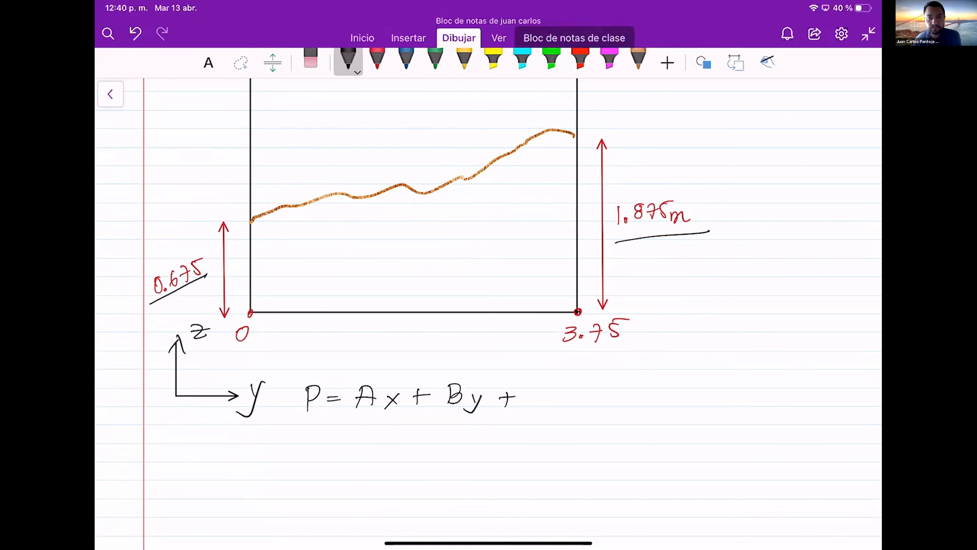
# Complete the pressure equation with the terms CZ + D, erasing and rewriting the CZ term more clearly
pyautogui.moveTo(546, 392)
pyautogui.mouseDown()
pyautogui.moveTo(546, 409)
pyautogui.moveTo(585, 402)
pyautogui.mouseUp()
pyautogui.moveTo(580, 397); pyautogui.dragTo(592, 395)
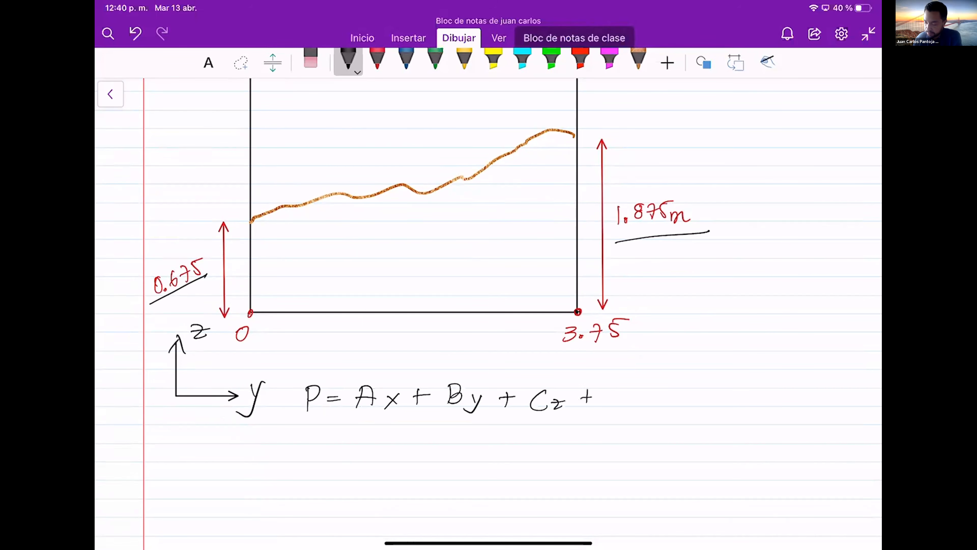
pyautogui.click(310, 60)
pyautogui.moveTo(531, 402)
pyautogui.mouseDown()
pyautogui.moveTo(565, 404)
pyautogui.moveTo(547, 403)
pyautogui.moveTo(570, 394)
pyautogui.mouseUp()
pyautogui.click(348, 59)
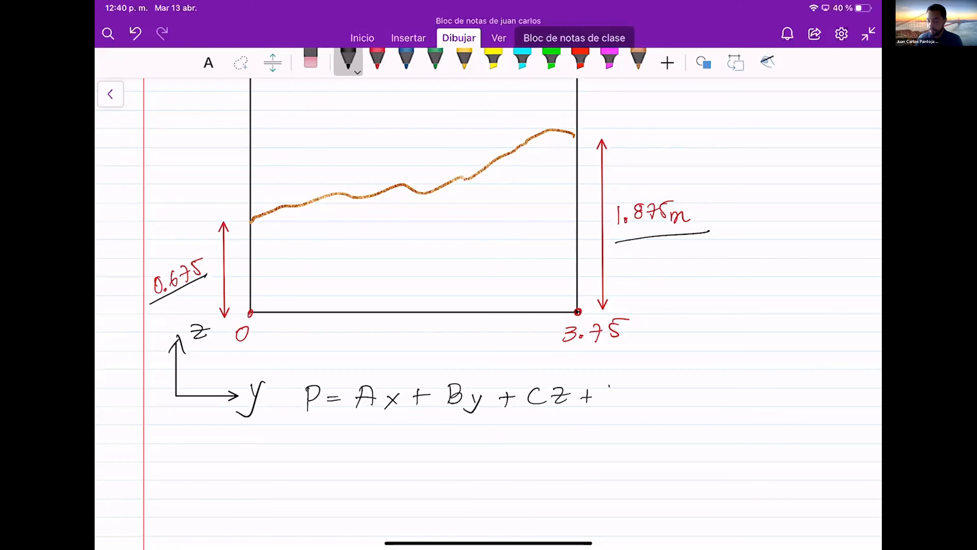
pyautogui.click(311, 59)
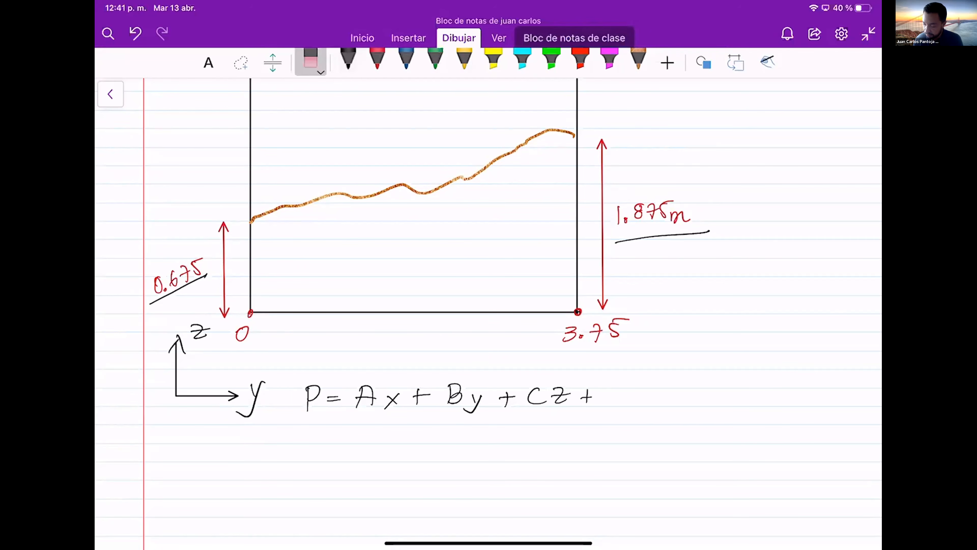
pyautogui.click(348, 60)
pyautogui.moveTo(608, 388); pyautogui.dragTo(608, 405)
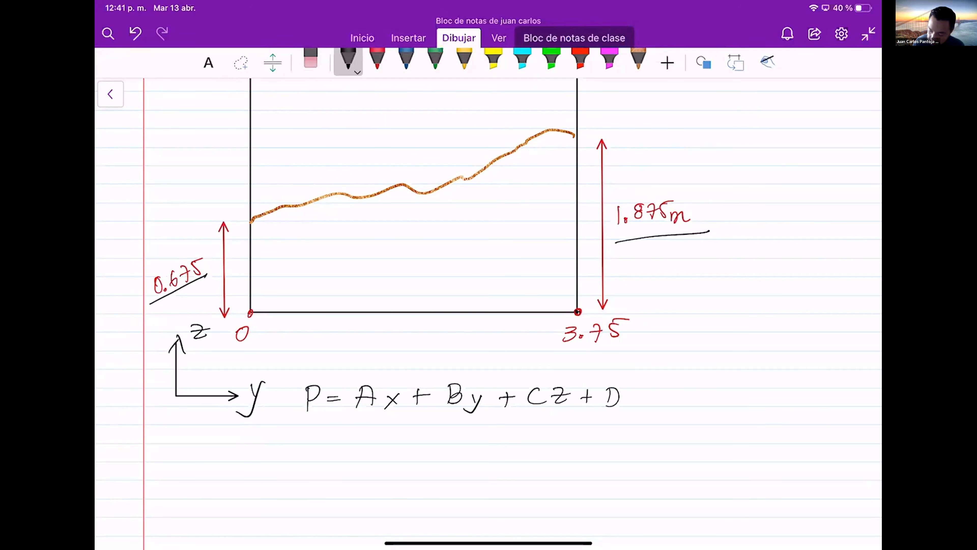
# Draw a blue arrow outward from the rectangle's 3.75 corner and label it P(y=3.75)
pyautogui.click(406, 61)
pyautogui.moveTo(581, 310); pyautogui.dragTo(633, 307)
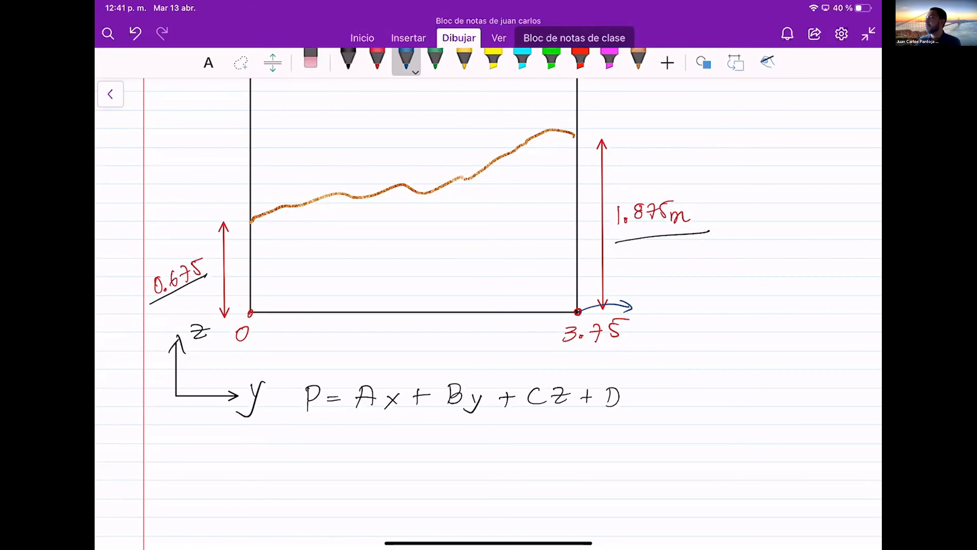
pyautogui.moveTo(645, 291); pyautogui.dragTo(648, 308)
pyautogui.moveTo(656, 302); pyautogui.dragTo(665, 301)
pyautogui.moveTo(656, 307)
pyautogui.mouseDown()
pyautogui.moveTo(666, 306)
pyautogui.moveTo(662, 319)
pyautogui.mouseUp()
pyautogui.click(311, 62)
pyautogui.click(406, 62)
pyautogui.moveTo(679, 302); pyautogui.dragTo(687, 302)
pyautogui.moveTo(678, 305); pyautogui.dragTo(711, 312)
pyautogui.click(703, 308)
pyautogui.moveTo(729, 299); pyautogui.dragTo(718, 311)
pyautogui.moveTo(731, 291); pyautogui.dragTo(726, 318)
# Write the base pressure expression = 0.5 × 18 × 1.875 in blue after P(y=3.75)
pyautogui.moveTo(743, 302); pyautogui.dragTo(751, 302)
pyautogui.moveTo(742, 307)
pyautogui.mouseDown()
pyautogui.moveTo(766, 298)
pyautogui.moveTo(778, 310)
pyautogui.mouseUp()
pyautogui.click(770, 309)
pyautogui.click(783, 297)
pyautogui.moveTo(795, 302); pyautogui.dragTo(794, 309)
pyautogui.moveTo(809, 298); pyautogui.dragTo(810, 310)
pyautogui.moveTo(820, 299); pyautogui.dragTo(839, 309)
pyautogui.moveTo(843, 307); pyautogui.dragTo(844, 308)
pyautogui.moveTo(852, 297); pyautogui.dragTo(851, 308)
pyautogui.moveTo(856, 300); pyautogui.dragTo(860, 309)
pyautogui.moveTo(871, 299)
pyautogui.mouseDown()
pyautogui.moveTo(866, 310)
pyautogui.moveTo(876, 297)
pyautogui.mouseUp()
# Write the result = 16.875 in blue on the line below the P(y=3.75) expression
pyautogui.moveTo(740, 321); pyautogui.dragTo(754, 319)
pyautogui.moveTo(741, 324); pyautogui.dragTo(756, 324)
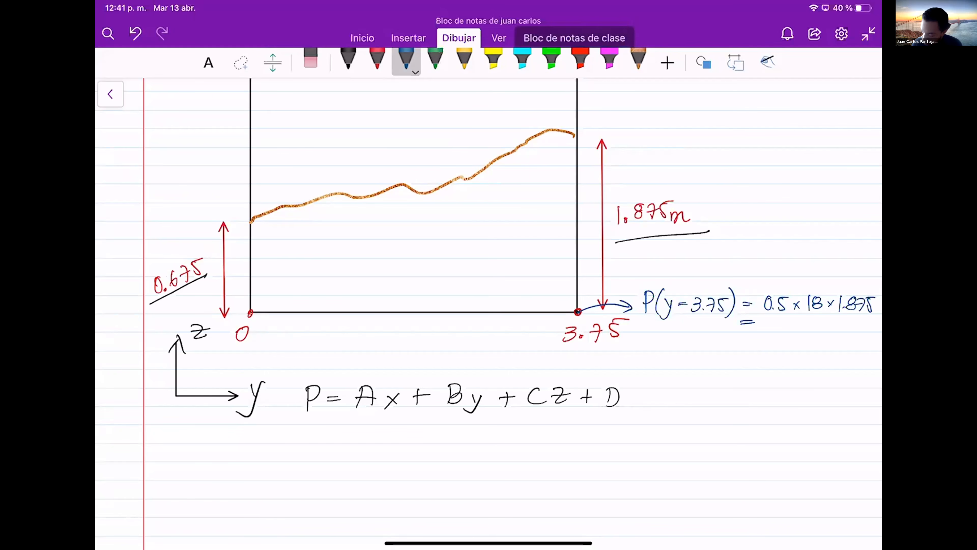
pyautogui.moveTo(764, 317); pyautogui.dragTo(763, 331)
pyautogui.moveTo(775, 319)
pyautogui.mouseDown()
pyautogui.moveTo(771, 327)
pyautogui.moveTo(794, 329)
pyautogui.mouseUp()
pyautogui.moveTo(805, 319); pyautogui.dragTo(810, 330)
pyautogui.moveTo(820, 319); pyautogui.dragTo(818, 329)
pyautogui.moveTo(819, 318); pyautogui.dragTo(830, 317)
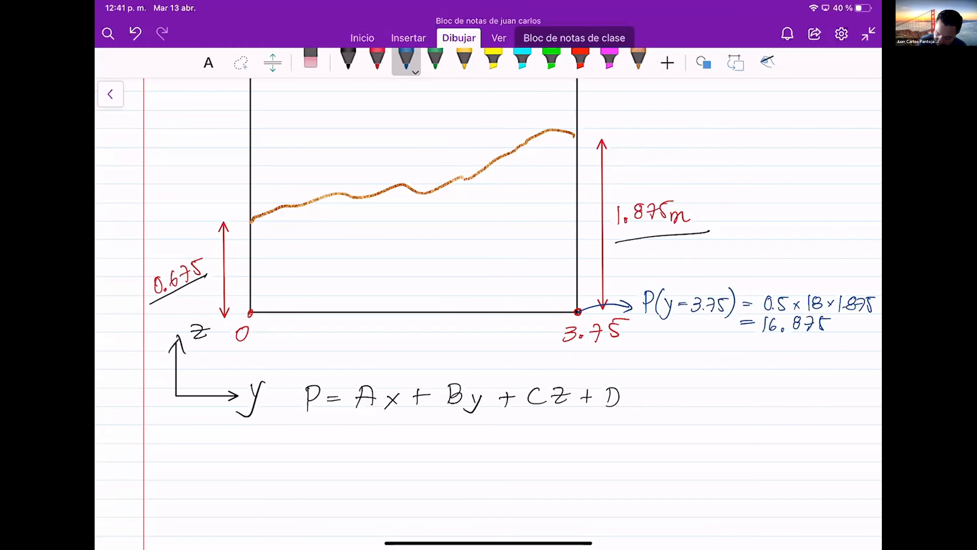
# Mark the rectangle's corner at y = 0 with a blue dot and write P(y=0) above the base line
pyautogui.click(250, 312)
pyautogui.moveTo(263, 278); pyautogui.dragTo(275, 293)
pyautogui.moveTo(284, 282); pyautogui.dragTo(280, 300)
pyautogui.moveTo(294, 284); pyautogui.dragTo(304, 284)
pyautogui.moveTo(294, 289)
pyautogui.mouseDown()
pyautogui.moveTo(312, 279)
pyautogui.moveTo(326, 294)
pyautogui.mouseUp()
# Write the base pressure expression = 0.5 × 18 × 0.675 in blue after P(y=0)
pyautogui.moveTo(337, 282); pyautogui.dragTo(347, 282)
pyautogui.moveTo(336, 286)
pyautogui.mouseDown()
pyautogui.moveTo(359, 279)
pyautogui.moveTo(388, 291)
pyautogui.mouseUp()
pyautogui.click(366, 291)
pyautogui.moveTo(387, 282); pyautogui.dragTo(381, 291)
pyautogui.moveTo(392, 278); pyautogui.dragTo(392, 292)
pyautogui.moveTo(402, 278); pyautogui.dragTo(402, 285)
pyautogui.moveTo(411, 280); pyautogui.dragTo(417, 291)
pyautogui.moveTo(417, 280)
pyautogui.mouseDown()
pyautogui.moveTo(411, 290)
pyautogui.moveTo(429, 278)
pyautogui.moveTo(438, 286)
pyautogui.mouseUp()
pyautogui.click(434, 290)
pyautogui.click(444, 277)
pyautogui.moveTo(447, 280); pyautogui.dragTo(451, 292)
pyautogui.moveTo(463, 278)
pyautogui.mouseDown()
pyautogui.moveTo(460, 289)
pyautogui.moveTo(470, 275)
pyautogui.mouseUp()
# Finish the P(y=0) calculation with the result = 6.075 in blue
pyautogui.moveTo(476, 284); pyautogui.dragTo(486, 287)
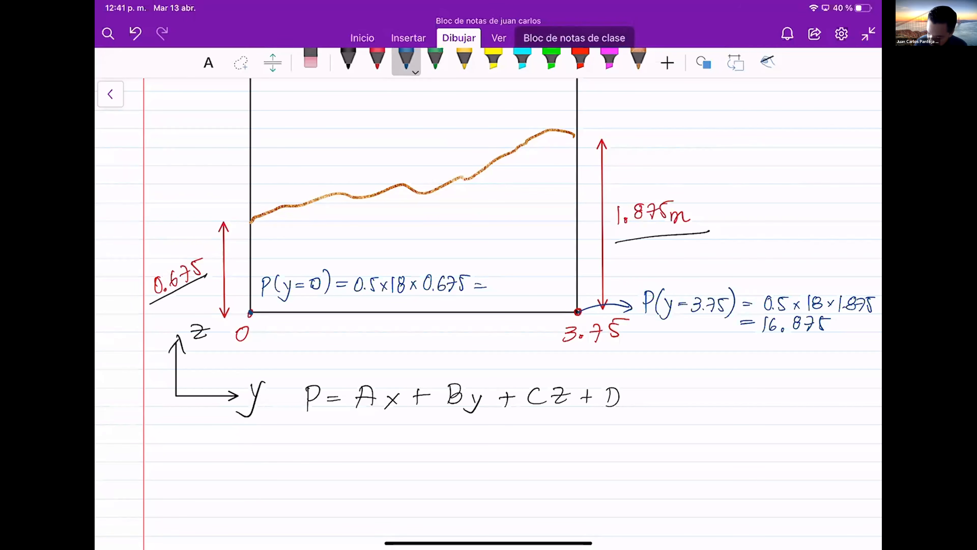
pyautogui.moveTo(499, 274); pyautogui.dragTo(494, 288)
pyautogui.click(502, 289)
pyautogui.moveTo(509, 275); pyautogui.dragTo(520, 289)
pyautogui.moveTo(535, 275); pyautogui.dragTo(528, 289)
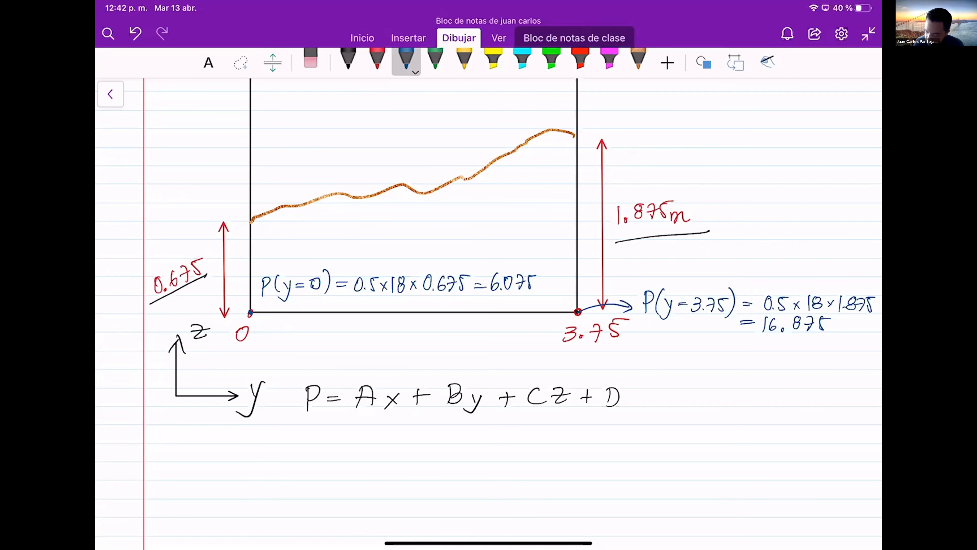
# Underline the pressure equation in blue and cross out its Ax term in red
pyautogui.scroll(-2, 488, 314)
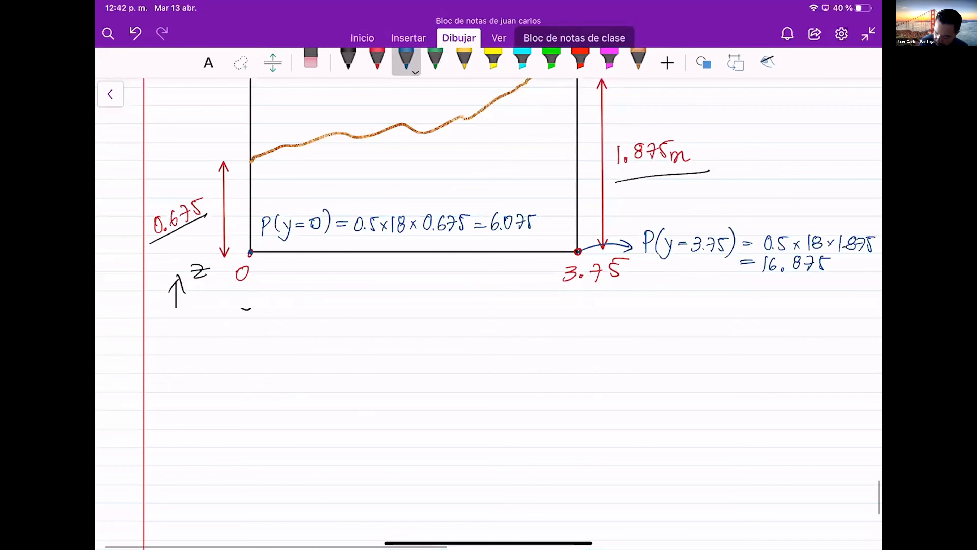
pyautogui.scroll(-2, 488, 269)
pyautogui.moveTo(273, 317); pyautogui.dragTo(701, 319)
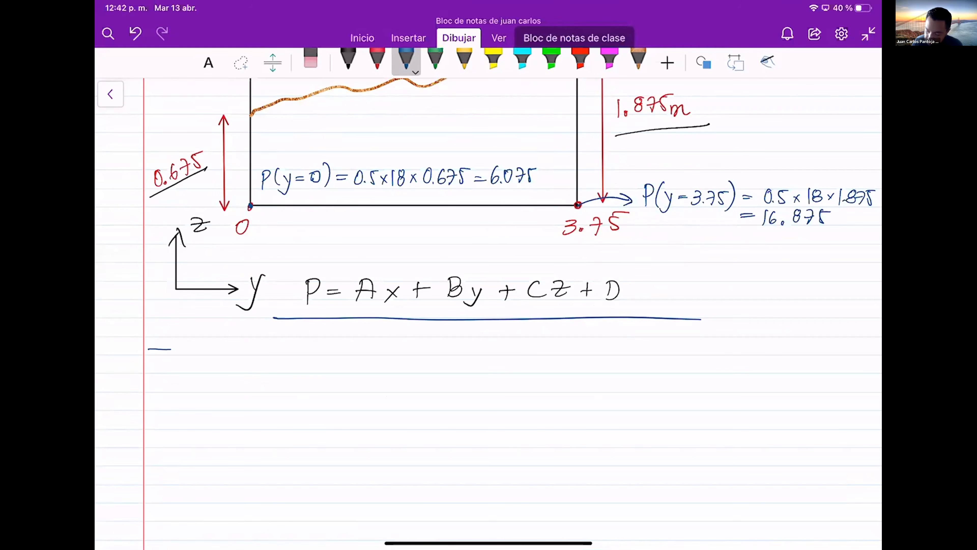
pyautogui.click(378, 60)
pyautogui.moveTo(331, 324); pyautogui.dragTo(407, 273)
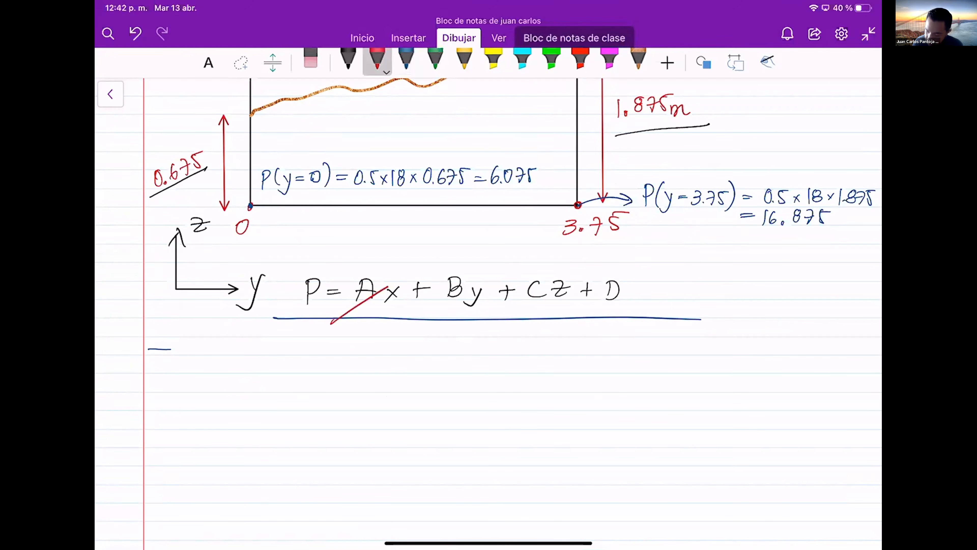
pyautogui.moveTo(351, 256); pyautogui.dragTo(398, 318)
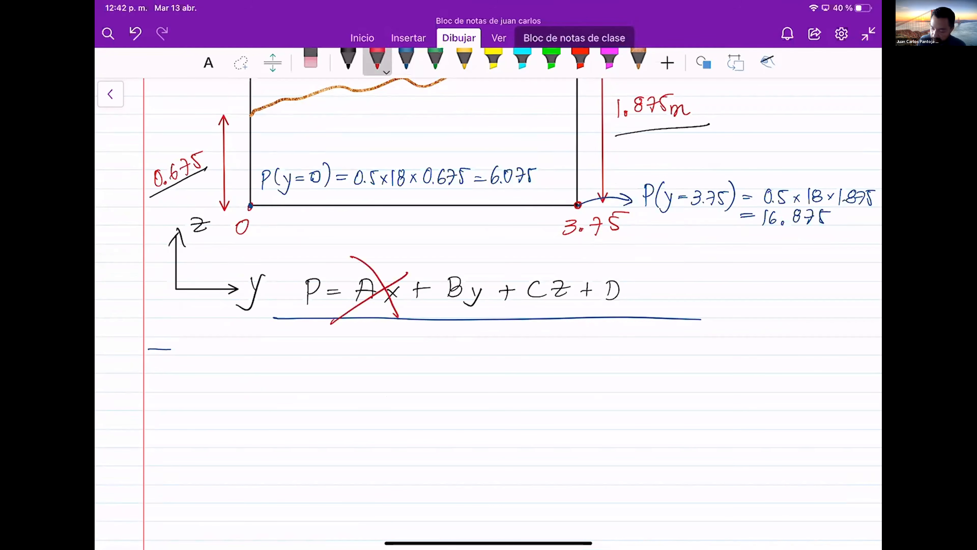
# Write the first boundary condition in black below the equation: y = 0, z = 0 → P =
pyautogui.click(348, 60)
pyautogui.moveTo(208, 341)
pyautogui.mouseDown()
pyautogui.moveTo(217, 355)
pyautogui.moveTo(202, 368)
pyautogui.mouseUp()
pyautogui.moveTo(235, 346); pyautogui.dragTo(249, 349)
pyautogui.moveTo(268, 341)
pyautogui.mouseDown()
pyautogui.moveTo(323, 340)
pyautogui.moveTo(329, 355)
pyautogui.mouseUp()
pyautogui.moveTo(342, 344); pyautogui.dragTo(357, 348)
pyautogui.moveTo(378, 341)
pyautogui.mouseDown()
pyautogui.moveTo(424, 361)
pyautogui.moveTo(425, 349)
pyautogui.mouseUp()
pyautogui.moveTo(447, 343); pyautogui.dragTo(463, 343)
pyautogui.moveTo(447, 348); pyautogui.dragTo(464, 348)
pyautogui.moveTo(393, 349); pyautogui.dragTo(409, 347)
pyautogui.moveTo(403, 343); pyautogui.dragTo(403, 352)
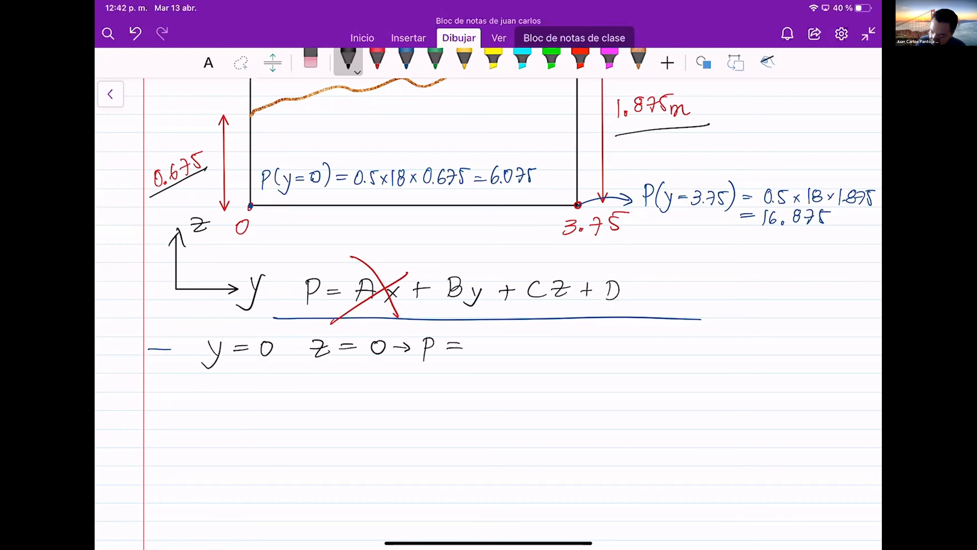
# Underline the 6.075 result in the P(y=0) calculation and write 6.075 as the first condition's P value
pyautogui.moveTo(484, 194); pyautogui.dragTo(535, 190)
pyautogui.moveTo(485, 332); pyautogui.dragTo(477, 345)
pyautogui.click(492, 349)
pyautogui.moveTo(512, 334); pyautogui.dragTo(511, 336)
pyautogui.moveTo(526, 335); pyautogui.dragTo(527, 351)
pyautogui.moveTo(546, 338); pyautogui.dragTo(545, 352)
pyautogui.moveTo(545, 336); pyautogui.dragTo(562, 335)
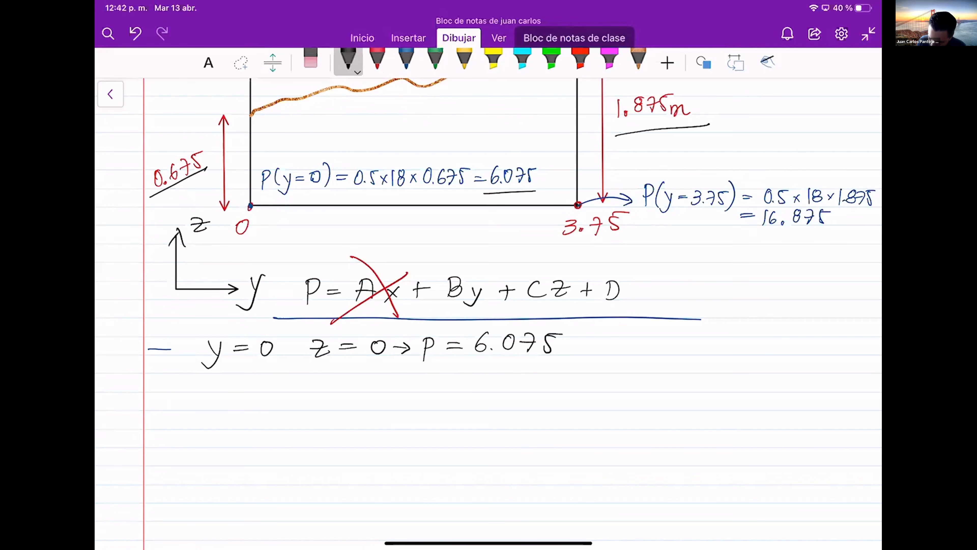
# Write the first condition substituted into the pressure equation: 6.075 = B(0) + C(0) + D
pyautogui.moveTo(227, 389); pyautogui.dragTo(214, 410)
pyautogui.moveTo(214, 410); pyautogui.dragTo(223, 401)
pyautogui.click(232, 407)
pyautogui.moveTo(248, 394); pyautogui.dragTo(246, 393)
pyautogui.moveTo(260, 393); pyautogui.dragTo(264, 410)
pyautogui.moveTo(292, 392)
pyautogui.mouseDown()
pyautogui.moveTo(278, 409)
pyautogui.moveTo(323, 398)
pyautogui.mouseUp()
pyautogui.moveTo(309, 402); pyautogui.dragTo(357, 409)
pyautogui.moveTo(360, 387)
pyautogui.mouseDown()
pyautogui.moveTo(358, 408)
pyautogui.moveTo(389, 411)
pyautogui.moveTo(399, 394)
pyautogui.mouseUp()
pyautogui.moveTo(412, 383)
pyautogui.mouseDown()
pyautogui.moveTo(411, 413)
pyautogui.moveTo(465, 398)
pyautogui.mouseUp()
pyautogui.moveTo(450, 391)
pyautogui.mouseDown()
pyautogui.moveTo(448, 411)
pyautogui.moveTo(509, 410)
pyautogui.moveTo(526, 394)
pyautogui.mouseUp()
pyautogui.moveTo(551, 379)
pyautogui.mouseDown()
pyautogui.moveTo(543, 410)
pyautogui.moveTo(581, 399)
pyautogui.mouseUp()
pyautogui.moveTo(575, 389)
pyautogui.mouseDown()
pyautogui.moveTo(572, 411)
pyautogui.moveTo(600, 411)
pyautogui.mouseUp()
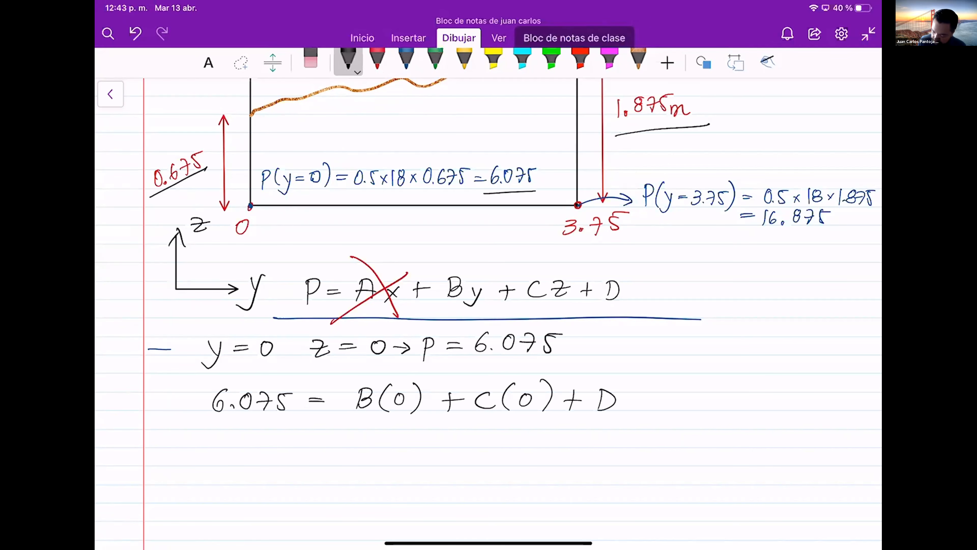
# Write the solved constant D = 6.075 below the substituted equation
pyautogui.scroll(-1, 489, 308)
pyautogui.moveTo(248, 442); pyautogui.dragTo(311, 430)
pyautogui.moveTo(295, 435); pyautogui.dragTo(334, 436)
pyautogui.click(350, 441)
pyautogui.moveTo(362, 428); pyautogui.dragTo(382, 442)
pyautogui.moveTo(402, 425)
pyautogui.mouseDown()
pyautogui.moveTo(400, 441)
pyautogui.moveTo(417, 425)
pyautogui.mouseUp()
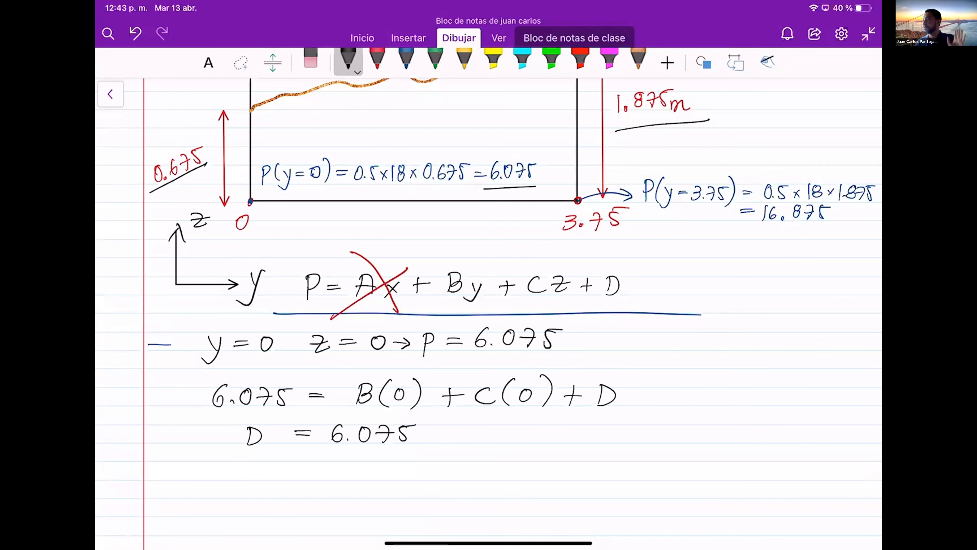
# Start a second dashed entry below the D result with the condition y = 3.75m, z = 0
pyautogui.scroll(-2, 488, 269)
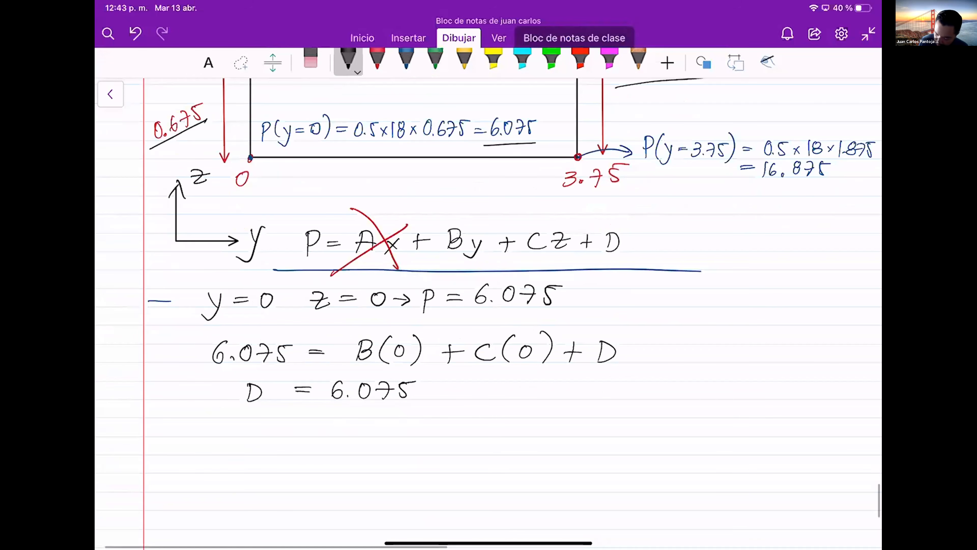
pyautogui.scroll(-4, 488, 270)
pyautogui.moveTo(149, 366); pyautogui.dragTo(255, 392)
pyautogui.scroll(2, 489, 270)
pyautogui.moveTo(243, 398); pyautogui.dragTo(271, 407)
pyautogui.scroll(1, 489, 269)
pyautogui.click(284, 404)
pyautogui.moveTo(290, 392)
pyautogui.mouseDown()
pyautogui.moveTo(295, 408)
pyautogui.moveTo(305, 407)
pyautogui.mouseUp()
pyautogui.moveTo(322, 398)
pyautogui.mouseDown()
pyautogui.moveTo(321, 408)
pyautogui.moveTo(334, 408)
pyautogui.mouseUp()
pyautogui.moveTo(371, 393); pyautogui.dragTo(384, 407)
pyautogui.moveTo(394, 397); pyautogui.dragTo(411, 400)
pyautogui.moveTo(427, 395); pyautogui.dragTo(425, 396)
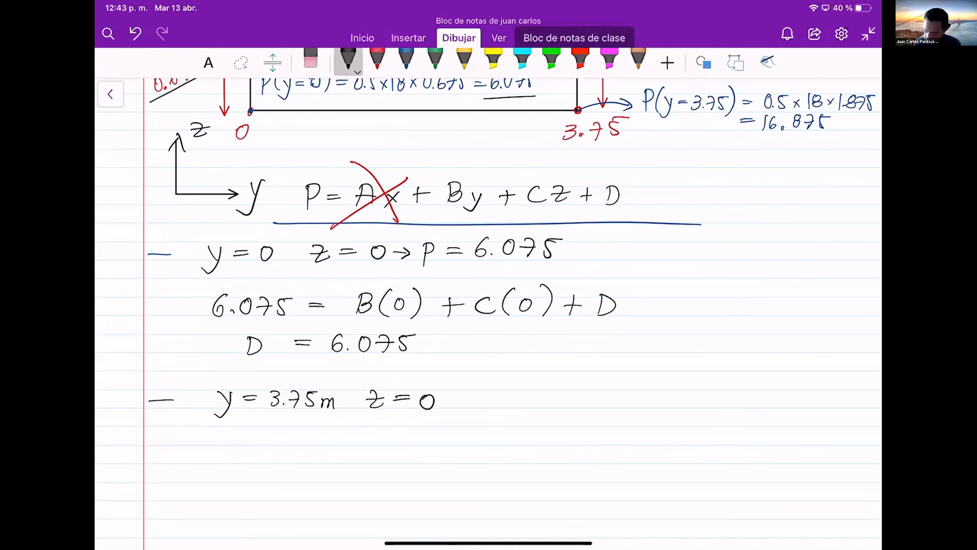
# Add D = 6.075 to the second boundary condition line, after z = 0
pyautogui.scroll(-1, 489, 269)
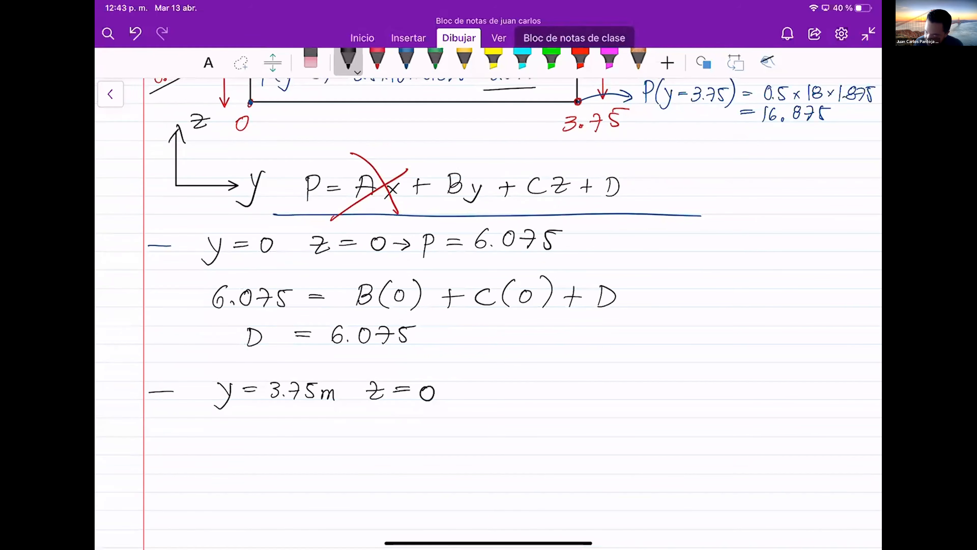
pyautogui.moveTo(488, 383); pyautogui.dragTo(486, 398)
pyautogui.moveTo(485, 382); pyautogui.dragTo(485, 399)
pyautogui.moveTo(510, 388); pyautogui.dragTo(560, 383)
pyautogui.click(548, 397)
pyautogui.moveTo(568, 385); pyautogui.dragTo(575, 398)
pyautogui.moveTo(587, 388); pyautogui.dragTo(588, 399)
pyautogui.moveTo(589, 384); pyautogui.dragTo(600, 383)
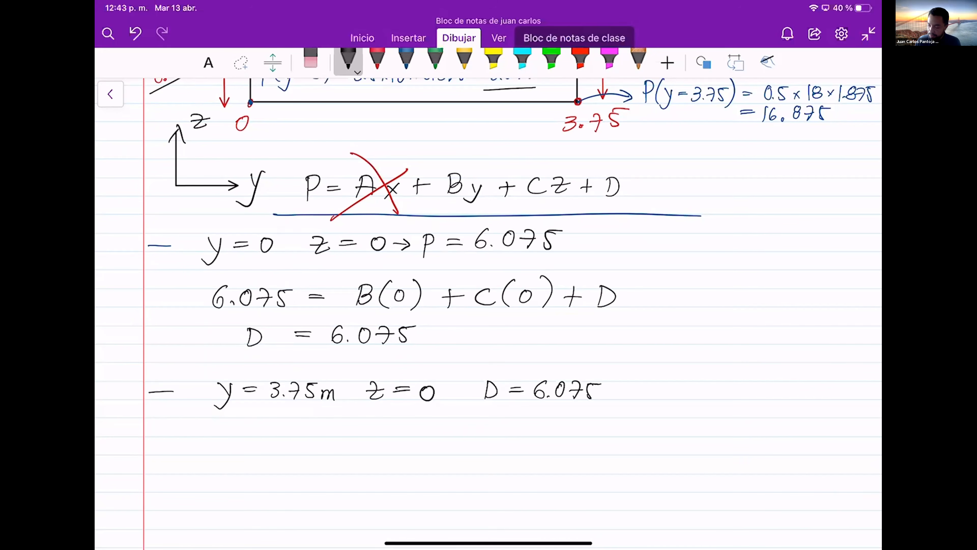
# Add an arrow and P = 16.875 kpa after D = 6.075 in the second boundary condition line
pyautogui.moveTo(611, 390)
pyautogui.mouseDown()
pyautogui.moveTo(643, 392)
pyautogui.moveTo(631, 401)
pyautogui.mouseUp()
pyautogui.moveTo(673, 375)
pyautogui.mouseDown()
pyautogui.moveTo(668, 399)
pyautogui.moveTo(669, 388)
pyautogui.moveTo(705, 386)
pyautogui.moveTo(718, 398)
pyautogui.mouseUp()
pyautogui.moveTo(732, 383)
pyautogui.mouseDown()
pyautogui.moveTo(727, 391)
pyautogui.moveTo(757, 383)
pyautogui.mouseUp()
pyautogui.click(740, 396)
pyautogui.moveTo(764, 383)
pyautogui.mouseDown()
pyautogui.moveTo(765, 397)
pyautogui.moveTo(772, 389)
pyautogui.mouseUp()
pyautogui.moveTo(784, 383)
pyautogui.mouseDown()
pyautogui.moveTo(779, 395)
pyautogui.moveTo(789, 381)
pyautogui.mouseUp()
pyautogui.moveTo(808, 377)
pyautogui.mouseDown()
pyautogui.moveTo(801, 400)
pyautogui.moveTo(814, 397)
pyautogui.mouseUp()
pyautogui.moveTo(818, 389); pyautogui.dragTo(815, 406)
pyautogui.moveTo(818, 392); pyautogui.dragTo(827, 396)
pyautogui.moveTo(835, 390)
pyautogui.mouseDown()
pyautogui.moveTo(846, 388)
pyautogui.moveTo(847, 400)
pyautogui.mouseUp()
# Write the second condition substituted into the pressure equation: 16.875 = B(3.75) + C(0) + 6.075
pyautogui.moveTo(208, 430); pyautogui.dragTo(207, 454)
pyautogui.moveTo(216, 450)
pyautogui.mouseDown()
pyautogui.moveTo(225, 435)
pyautogui.moveTo(218, 448)
pyautogui.mouseUp()
pyautogui.moveTo(230, 452); pyautogui.dragTo(232, 452)
pyautogui.moveTo(249, 435); pyautogui.dragTo(262, 454)
pyautogui.moveTo(278, 441)
pyautogui.mouseDown()
pyautogui.moveTo(279, 457)
pyautogui.moveTo(290, 437)
pyautogui.mouseUp()
pyautogui.moveTo(301, 444); pyautogui.dragTo(336, 455)
pyautogui.moveTo(342, 437); pyautogui.dragTo(338, 454)
pyautogui.moveTo(369, 430)
pyautogui.mouseDown()
pyautogui.moveTo(364, 459)
pyautogui.moveTo(399, 455)
pyautogui.mouseUp()
pyautogui.click(392, 452)
pyautogui.moveTo(408, 444); pyautogui.dragTo(408, 456)
pyautogui.moveTo(424, 428)
pyautogui.mouseDown()
pyautogui.moveTo(423, 463)
pyautogui.moveTo(466, 442)
pyautogui.mouseUp()
pyautogui.moveTo(458, 438); pyautogui.dragTo(456, 456)
pyautogui.moveTo(489, 437)
pyautogui.mouseDown()
pyautogui.moveTo(479, 448)
pyautogui.moveTo(494, 455)
pyautogui.mouseUp()
pyautogui.click(527, 441)
pyautogui.moveTo(514, 427)
pyautogui.mouseDown()
pyautogui.moveTo(510, 458)
pyautogui.moveTo(530, 440)
pyautogui.mouseUp()
pyautogui.moveTo(540, 426)
pyautogui.mouseDown()
pyautogui.moveTo(542, 462)
pyautogui.moveTo(573, 453)
pyautogui.mouseUp()
pyautogui.moveTo(568, 445); pyautogui.dragTo(588, 444)
pyautogui.moveTo(613, 435)
pyautogui.mouseDown()
pyautogui.moveTo(604, 448)
pyautogui.moveTo(639, 441)
pyautogui.moveTo(658, 456)
pyautogui.mouseUp()
pyautogui.click(623, 453)
pyautogui.moveTo(681, 438)
pyautogui.mouseDown()
pyautogui.moveTo(673, 456)
pyautogui.moveTo(692, 438)
pyautogui.mouseUp()
# Write the solved constant B = 2.88 below the second substituted equation
pyautogui.scroll(-3, 488, 307)
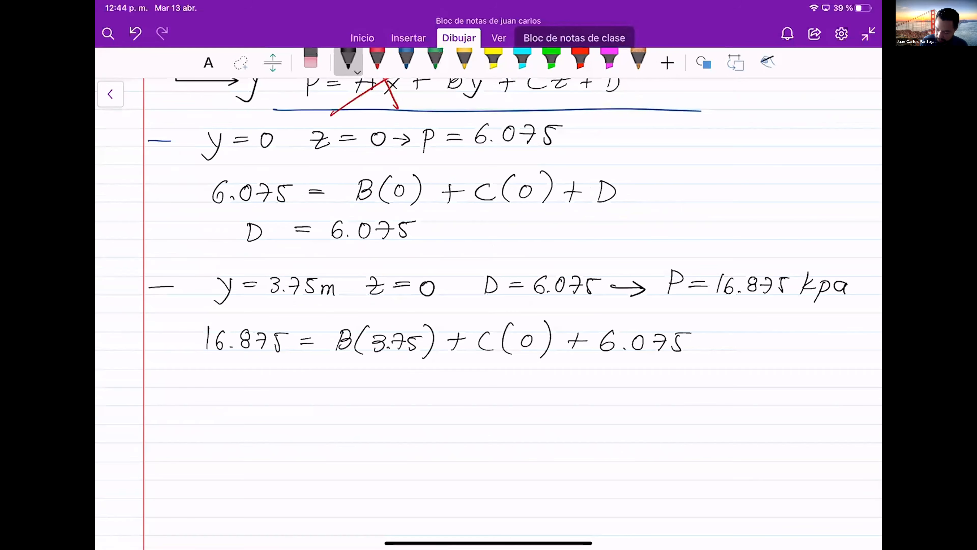
pyautogui.moveTo(274, 367); pyautogui.dragTo(272, 385)
pyautogui.moveTo(302, 374); pyautogui.dragTo(344, 384)
pyautogui.click(350, 384)
pyautogui.moveTo(366, 371); pyautogui.dragTo(363, 385)
pyautogui.moveTo(389, 370); pyautogui.dragTo(382, 384)
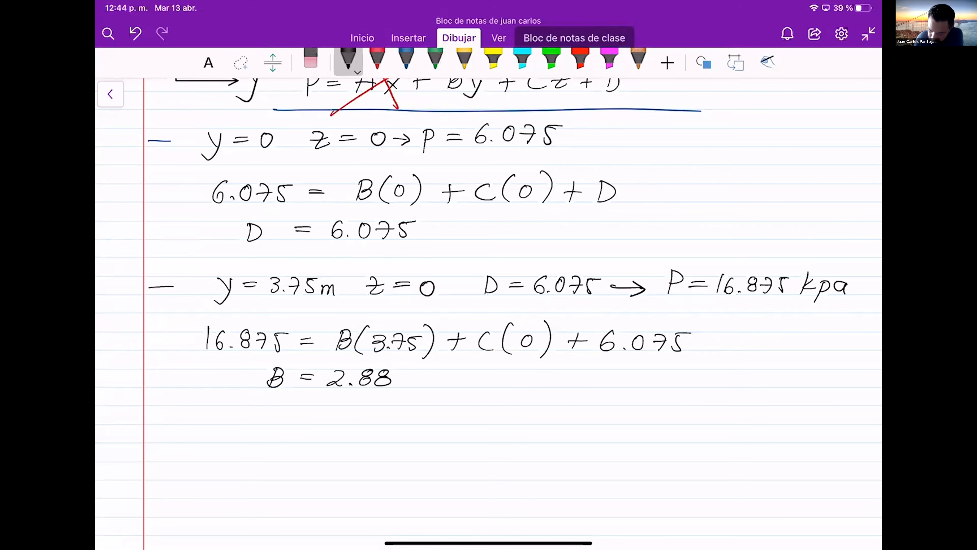
pyautogui.scroll(-2, 488, 308)
pyautogui.moveTo(193, 373); pyautogui.dragTo(190, 395)
pyautogui.moveTo(193, 374)
pyautogui.mouseDown()
pyautogui.moveTo(193, 385)
pyautogui.moveTo(229, 380)
pyautogui.mouseUp()
pyautogui.moveTo(217, 385); pyautogui.dragTo(269, 374)
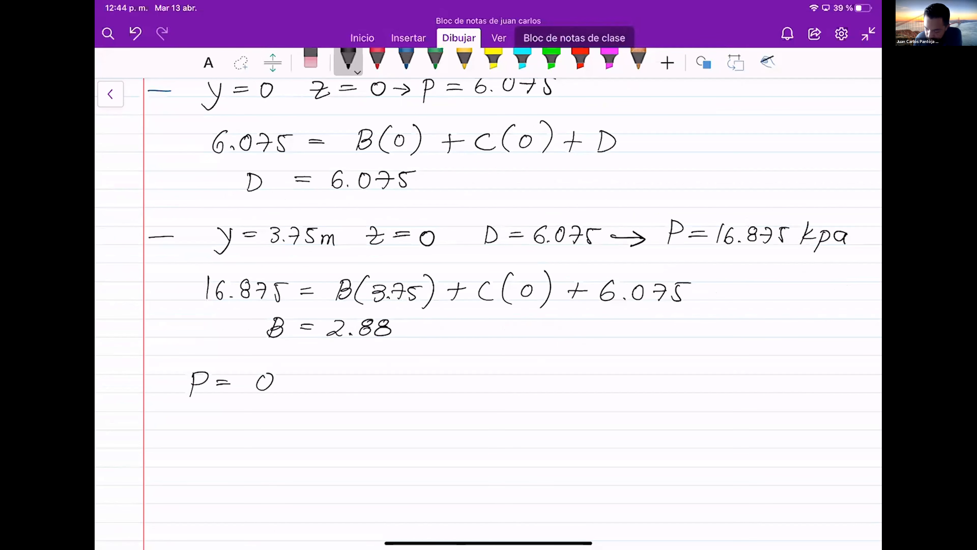
pyautogui.moveTo(162, 387); pyautogui.dragTo(289, 380)
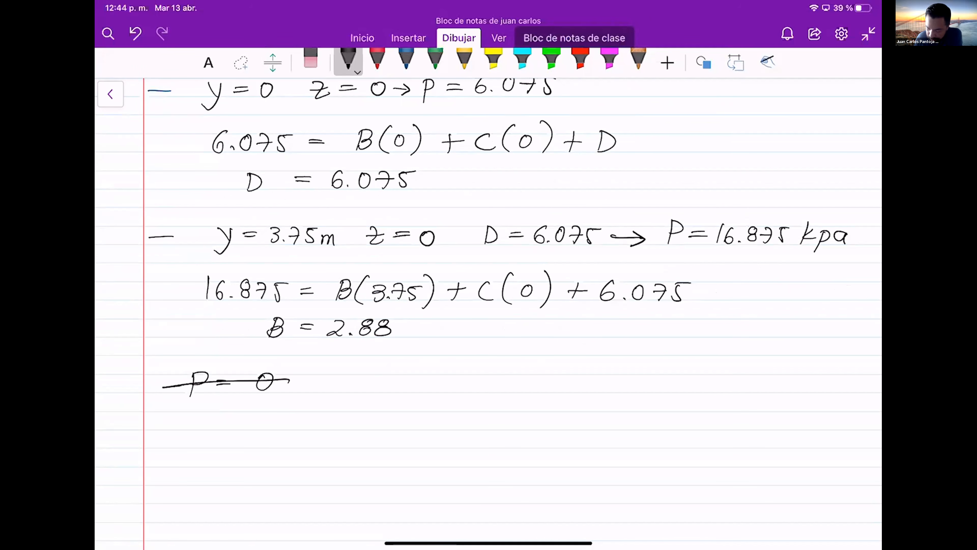
pyautogui.click(310, 62)
pyautogui.moveTo(163, 386); pyautogui.dragTo(289, 380)
pyautogui.moveTo(215, 383)
pyautogui.mouseDown()
pyautogui.moveTo(231, 384)
pyautogui.moveTo(224, 373)
pyautogui.mouseUp()
# Start a summary line of the constants in red ink with A = 0, below the solved B value
pyautogui.click(378, 61)
pyautogui.moveTo(224, 372); pyautogui.dragTo(221, 393)
pyautogui.moveTo(208, 383); pyautogui.dragTo(227, 382)
pyautogui.moveTo(240, 382); pyautogui.dragTo(249, 386)
pyautogui.moveTo(270, 381); pyautogui.dragTo(269, 382)
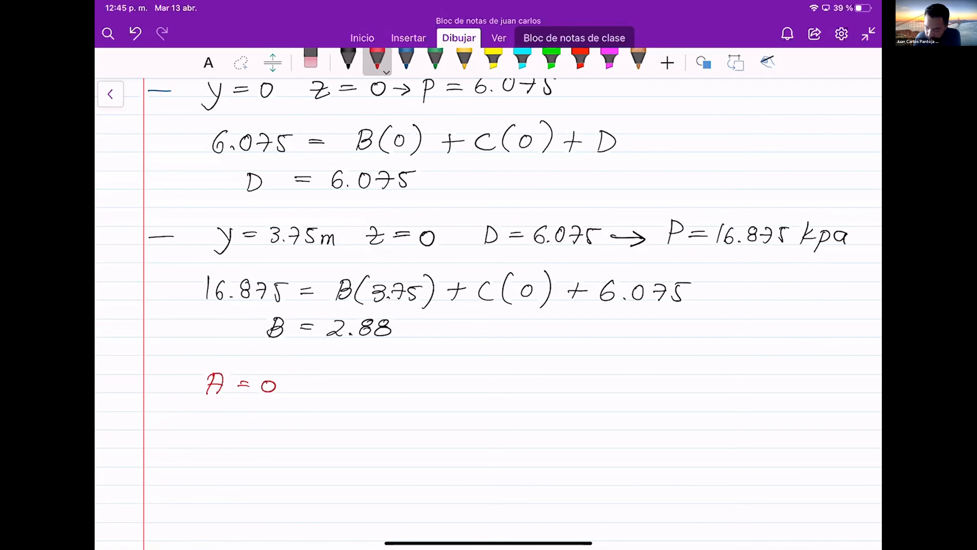
# Add the constants B = 2.88 and C = -9 to the red summary line
pyautogui.moveTo(348, 373)
pyautogui.mouseDown()
pyautogui.moveTo(339, 394)
pyautogui.moveTo(379, 381)
pyautogui.mouseUp()
pyautogui.click(394, 380)
pyautogui.moveTo(369, 386); pyautogui.dragTo(405, 389)
pyautogui.click(409, 390)
pyautogui.moveTo(424, 377); pyautogui.dragTo(426, 377)
pyautogui.moveTo(442, 374); pyautogui.dragTo(444, 381)
pyautogui.moveTo(520, 376)
pyautogui.mouseDown()
pyautogui.moveTo(521, 389)
pyautogui.moveTo(543, 379)
pyautogui.mouseUp()
pyautogui.moveTo(530, 383); pyautogui.dragTo(566, 379)
pyautogui.moveTo(592, 377); pyautogui.dragTo(584, 397)
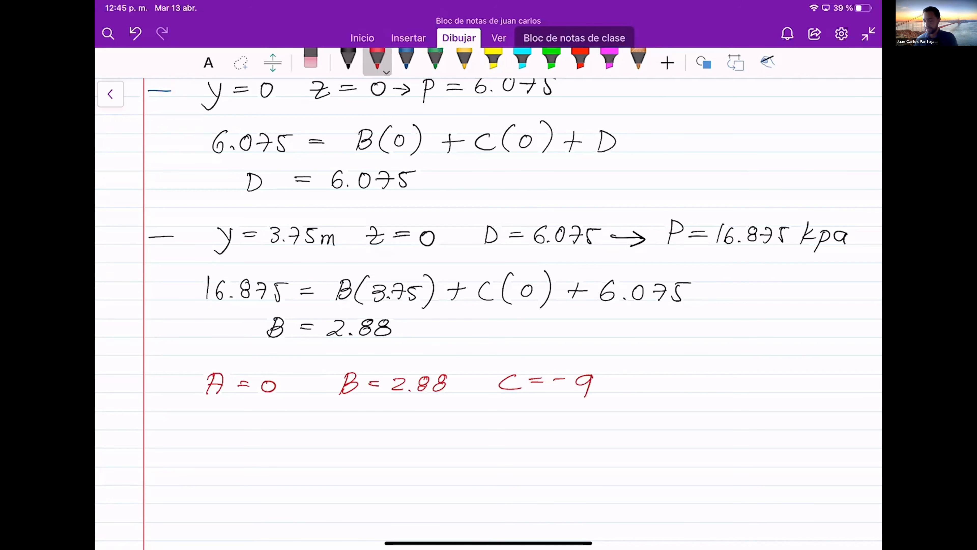
# Finish the red summary line with the constant D = 6.075
pyautogui.moveTo(628, 375)
pyautogui.mouseDown()
pyautogui.moveTo(627, 391)
pyautogui.moveTo(673, 378)
pyautogui.mouseUp()
pyautogui.moveTo(659, 383); pyautogui.dragTo(674, 383)
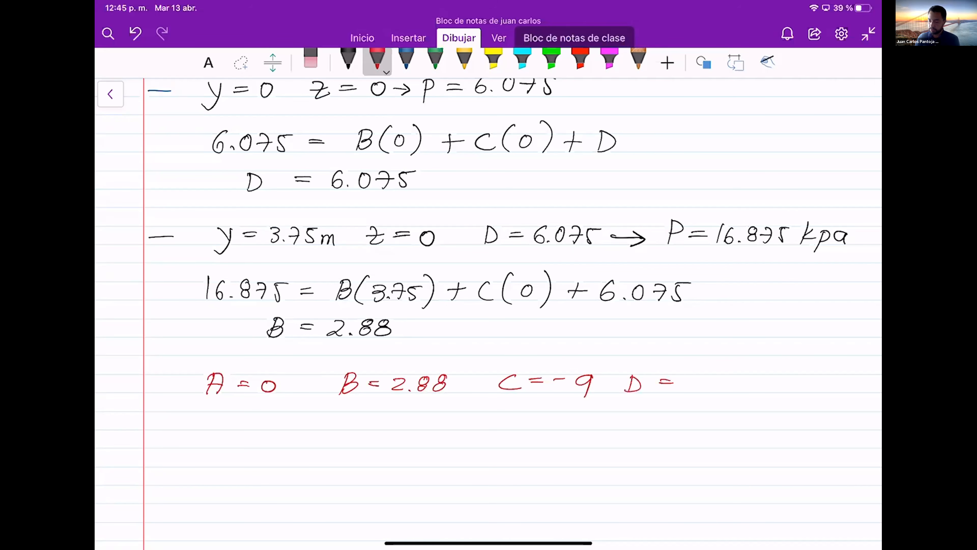
pyautogui.moveTo(700, 373); pyautogui.dragTo(686, 386)
pyautogui.click(702, 390)
pyautogui.moveTo(720, 376); pyautogui.dragTo(721, 377)
pyautogui.moveTo(729, 377); pyautogui.dragTo(734, 392)
pyautogui.moveTo(753, 376)
pyautogui.mouseDown()
pyautogui.moveTo(750, 389)
pyautogui.moveTo(770, 375)
pyautogui.mouseUp()
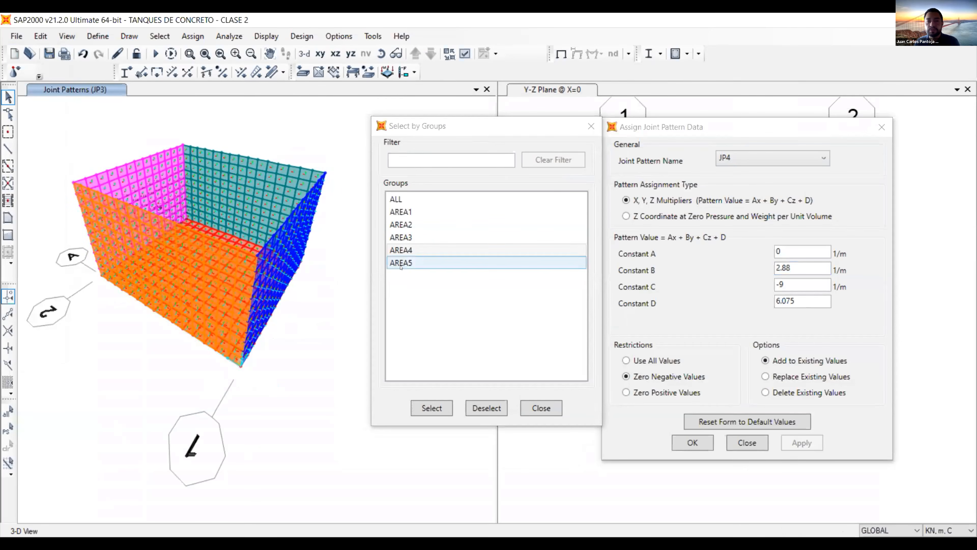
pyautogui.keyDown('ctrl'); pyautogui.click(443, 261); pyautogui.keyUp('ctrl')
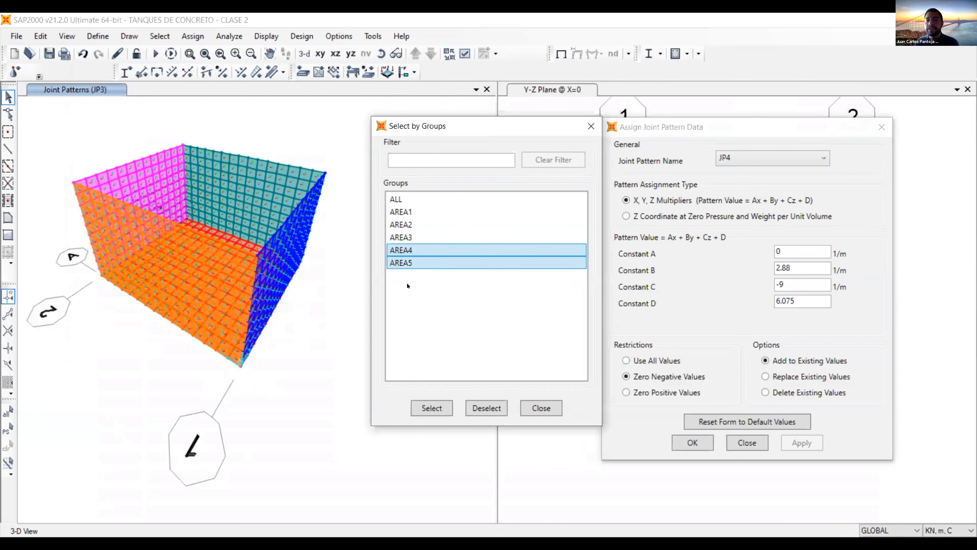
pyautogui.click(444, 410)
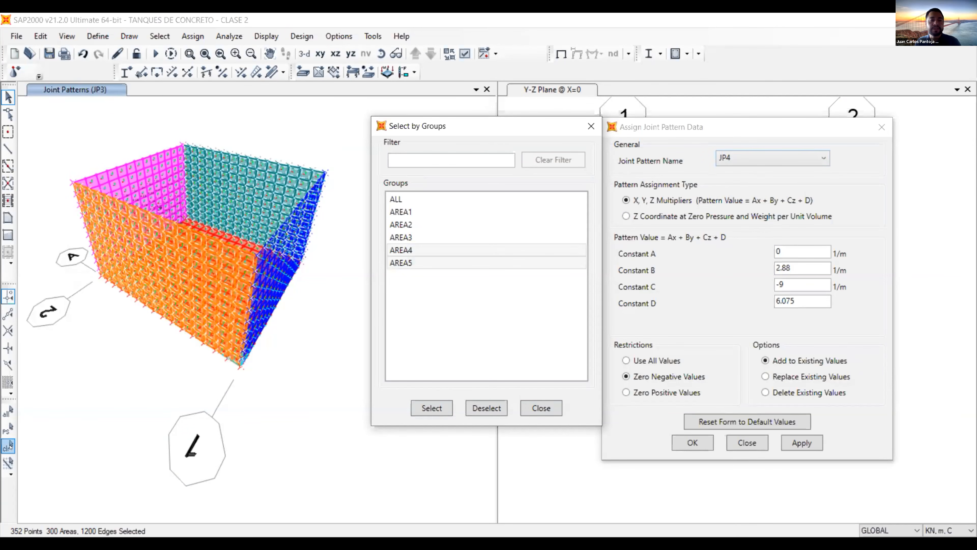
pyautogui.click(286, 352)
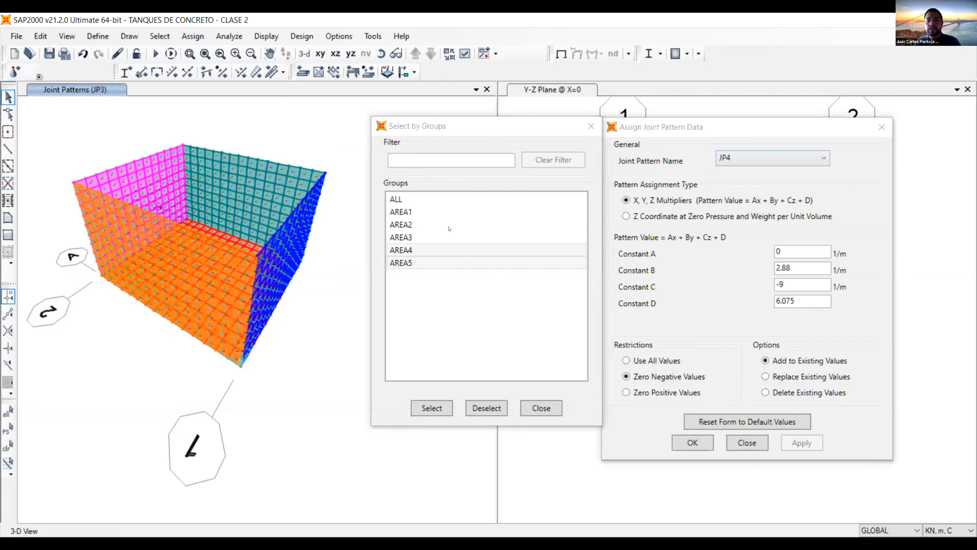
# Select the AREA4 group and apply joint pattern JP4 to it with constants A = 0, B = 2.88, C = -9 and D = 6.075
pyautogui.click(411, 250)
pyautogui.click(430, 408)
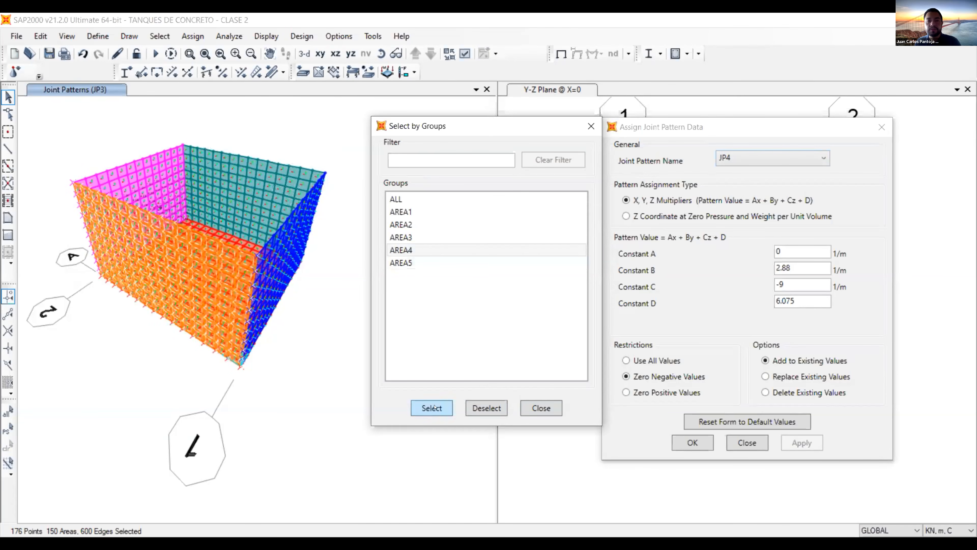
pyautogui.doubleClick(737, 156)
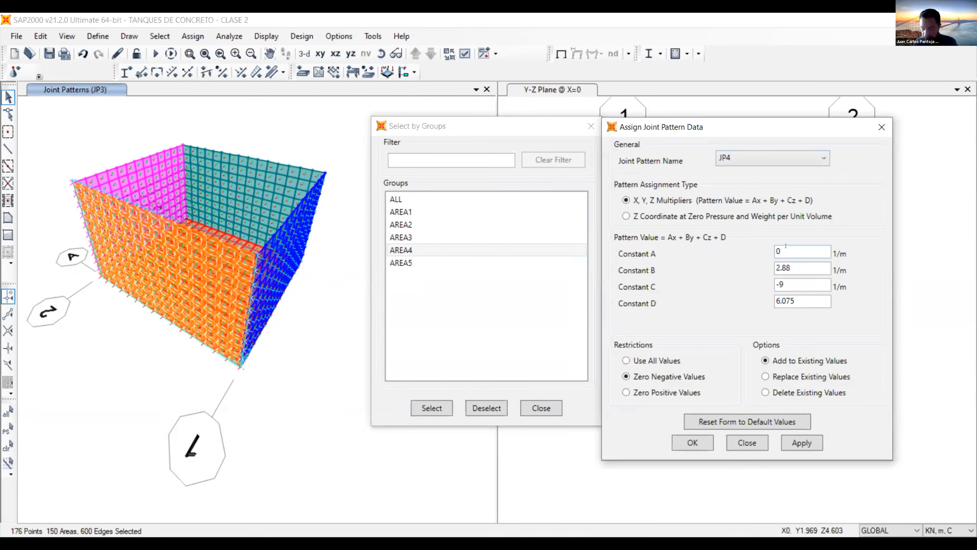
pyautogui.moveTo(782, 268); pyautogui.dragTo(793, 278)
pyautogui.doubleClick(792, 279)
pyautogui.doubleClick(803, 296)
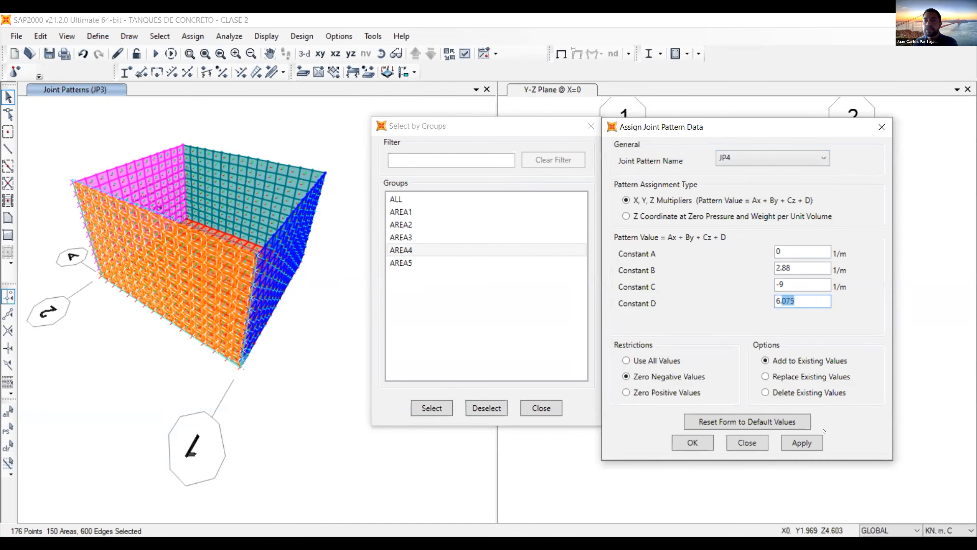
pyautogui.click(808, 441)
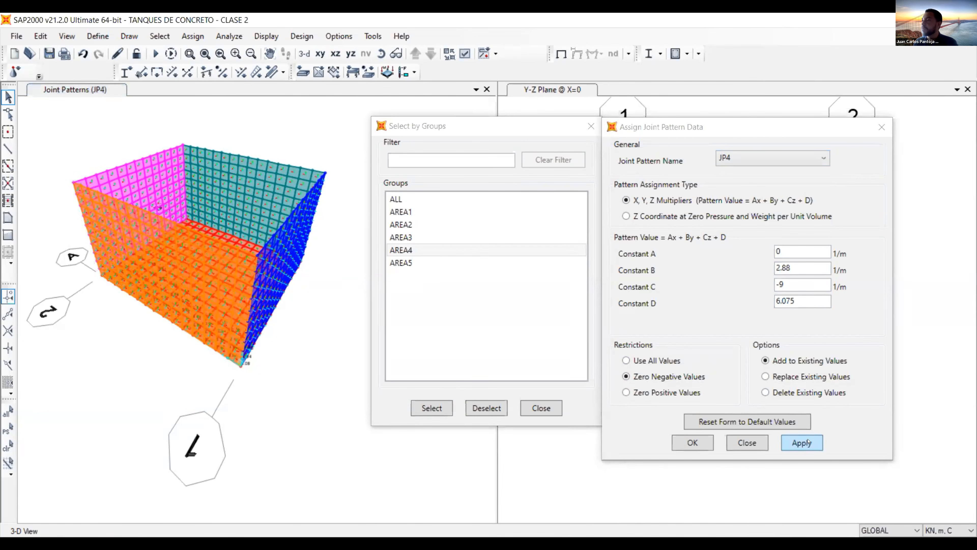
# Select the AREA5 group, apply joint pattern JP5 to it with the same constants as JP4, and close the group selection
pyautogui.click(409, 266)
pyautogui.click(449, 407)
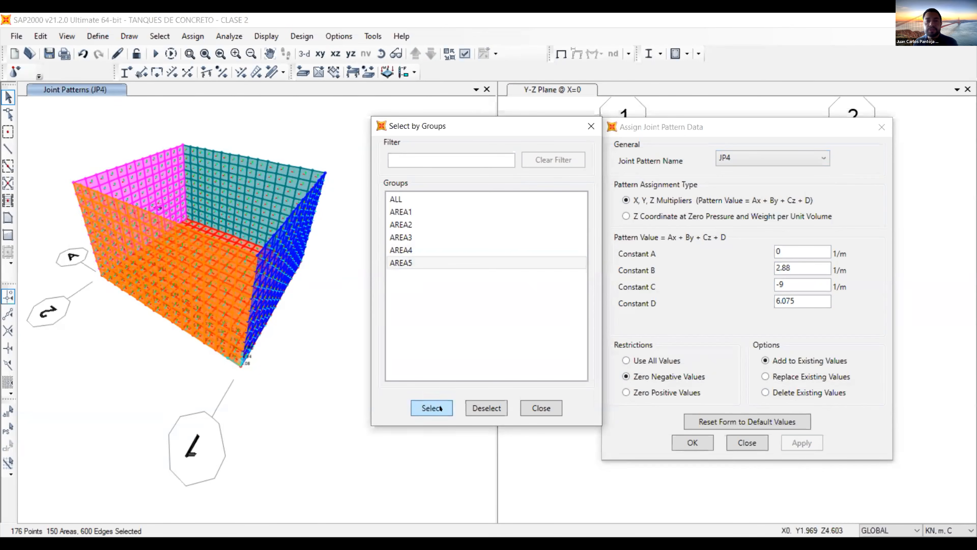
pyautogui.click(744, 157)
pyautogui.click(735, 221)
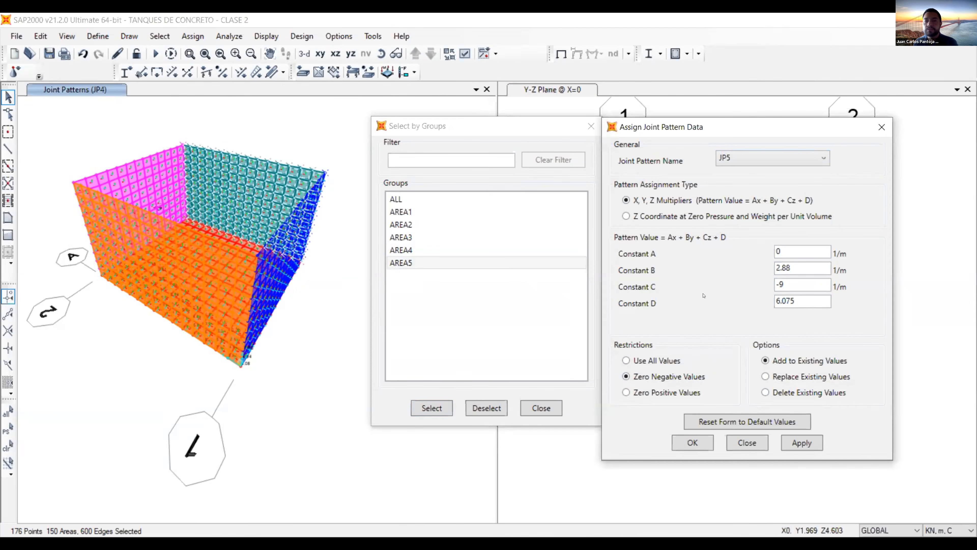
pyautogui.click(801, 444)
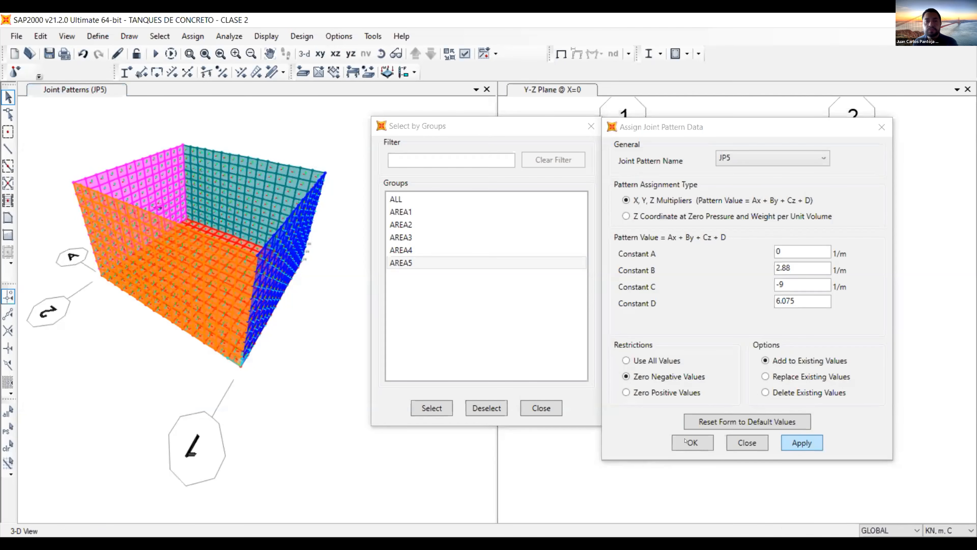
pyautogui.click(434, 411)
pyautogui.click(540, 408)
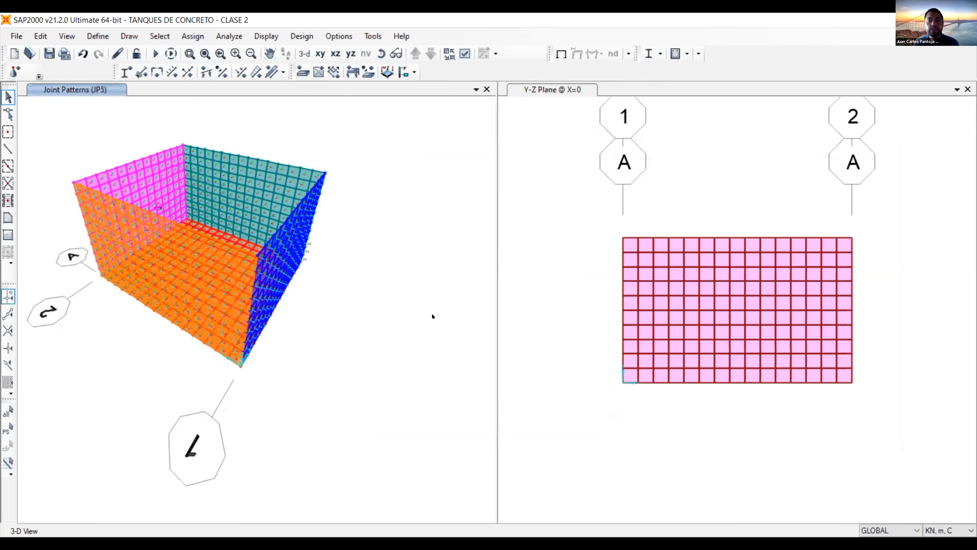
# Select the AREA5 group and show only that wall in the 3D view
pyautogui.click(373, 36)
pyautogui.click(407, 89)
pyautogui.click(381, 54)
pyautogui.moveTo(423, 298); pyautogui.dragTo(279, 438)
pyautogui.scroll(3, 278, 438)
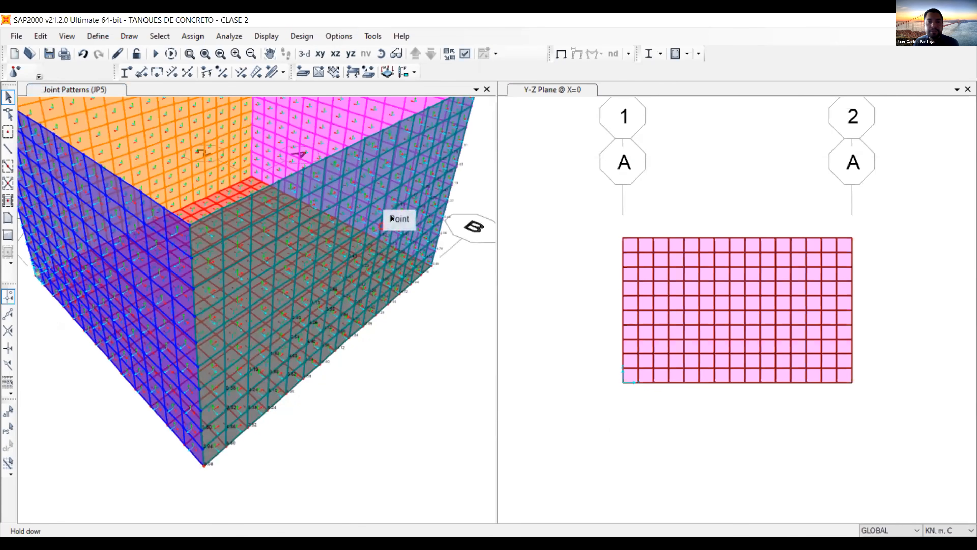
pyautogui.scroll(-3, 392, 219)
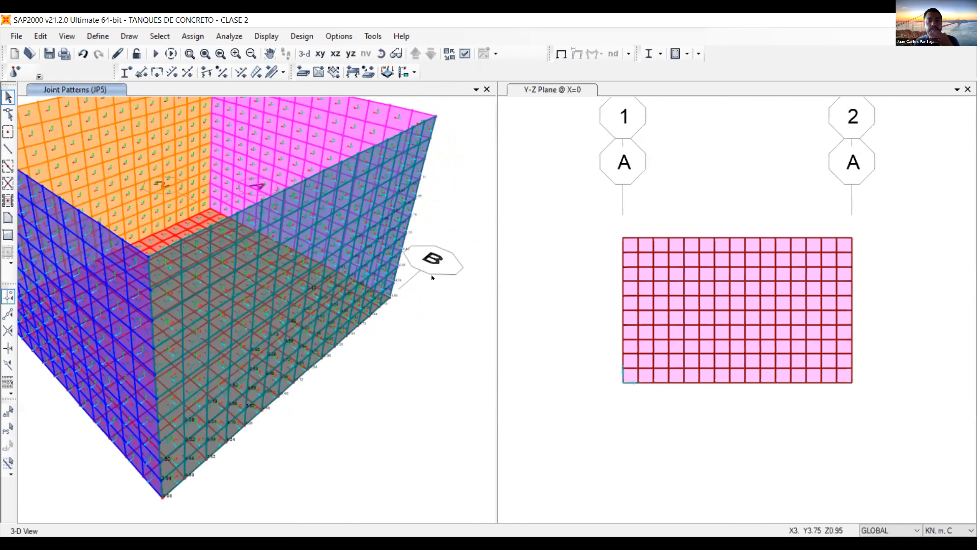
pyautogui.hotkey('ctrl', 'g')
pyautogui.click(412, 266)
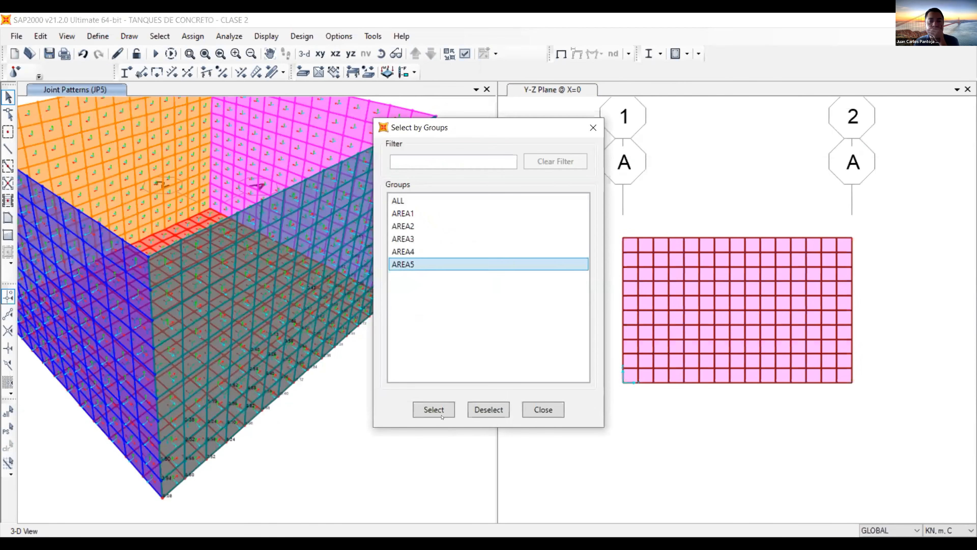
pyautogui.click(542, 409)
pyautogui.rightClick(374, 377)
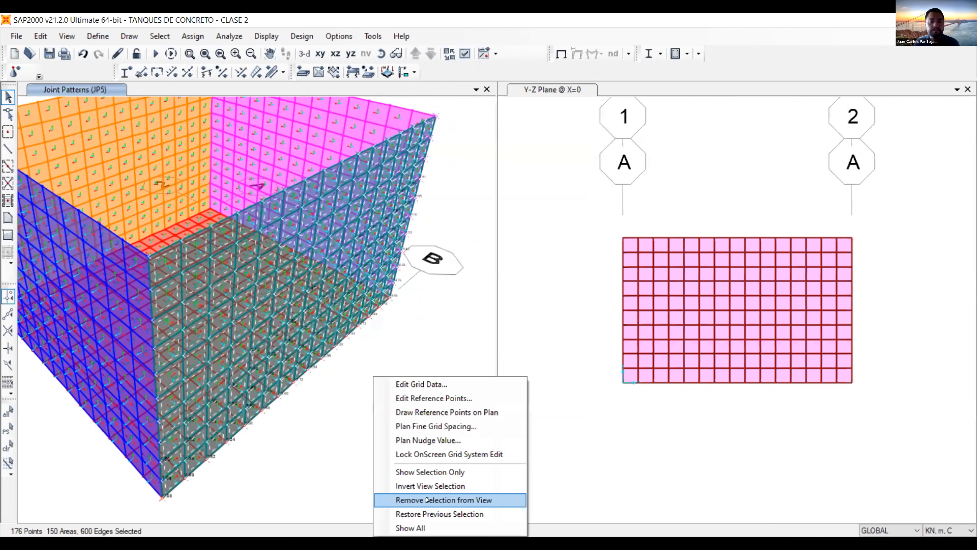
pyautogui.click(433, 472)
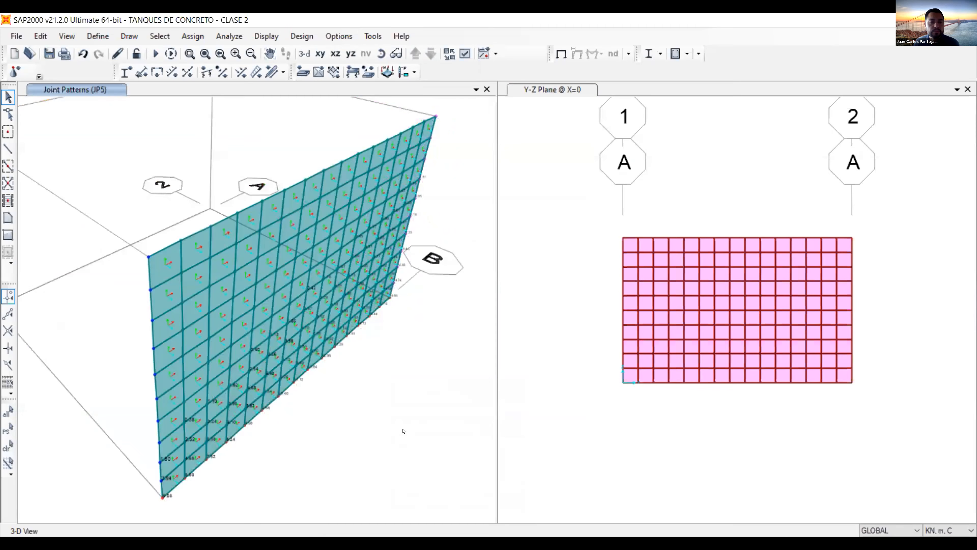
# Enlarge the graphic font size to 14 points in the dimensions and tolerances preferences
pyautogui.click(381, 53)
pyautogui.moveTo(293, 250); pyautogui.dragTo(351, 303)
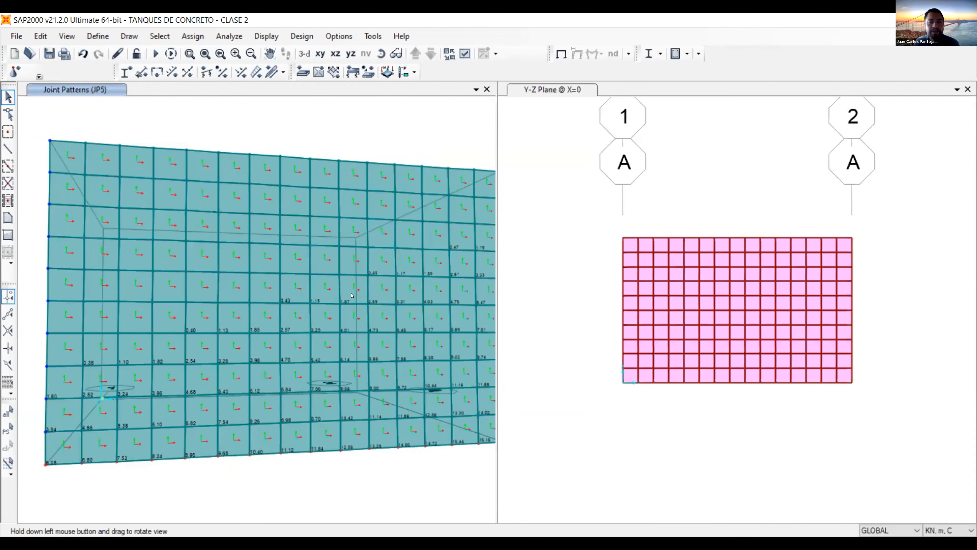
pyautogui.moveTo(352, 295); pyautogui.dragTo(264, 303)
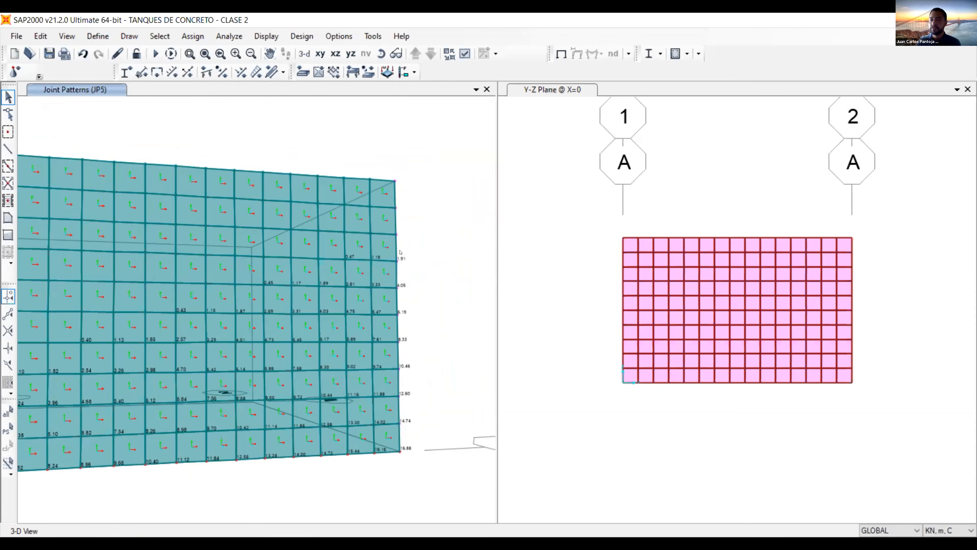
pyautogui.rightClick(436, 185)
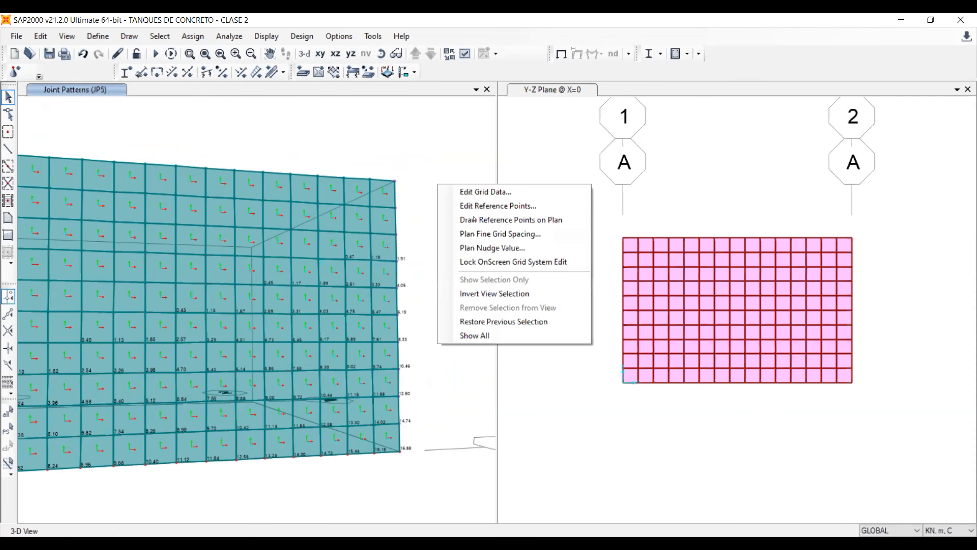
pyautogui.click(426, 145)
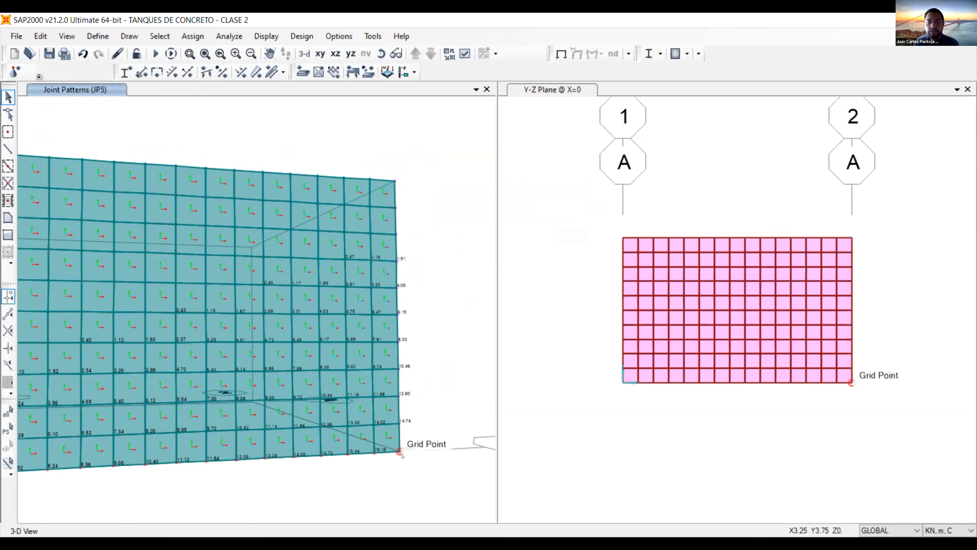
pyautogui.scroll(3, 401, 463)
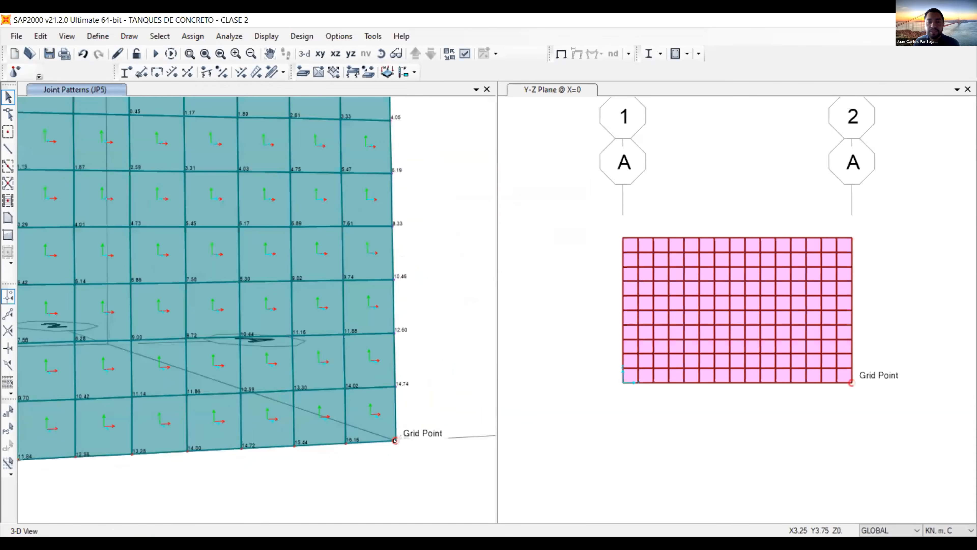
pyautogui.click(338, 36)
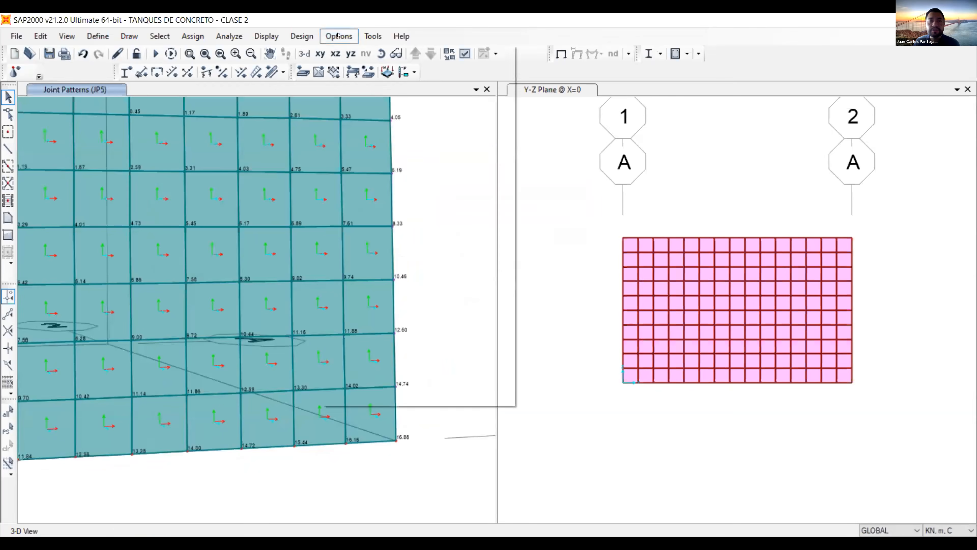
pyautogui.click(441, 53)
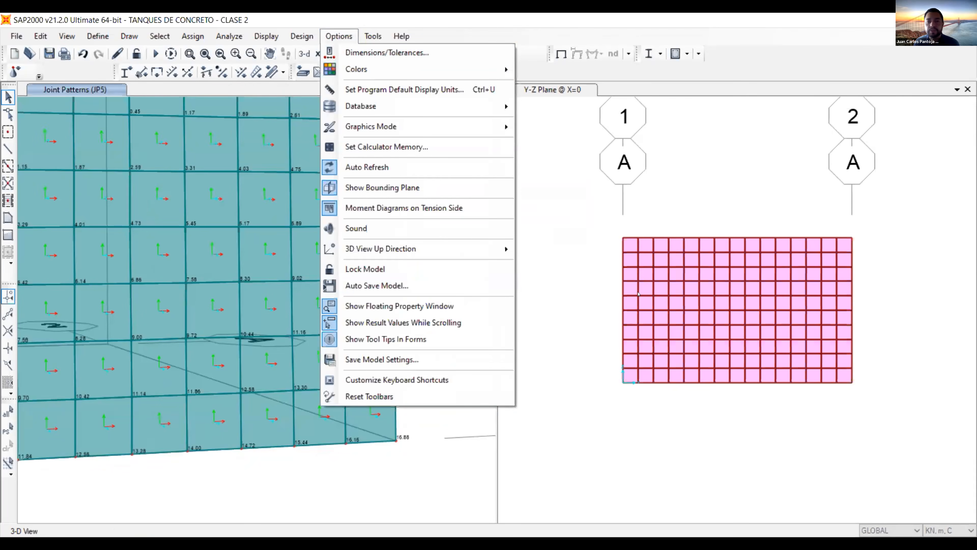
pyautogui.doubleClick(518, 321)
pyautogui.write('14')
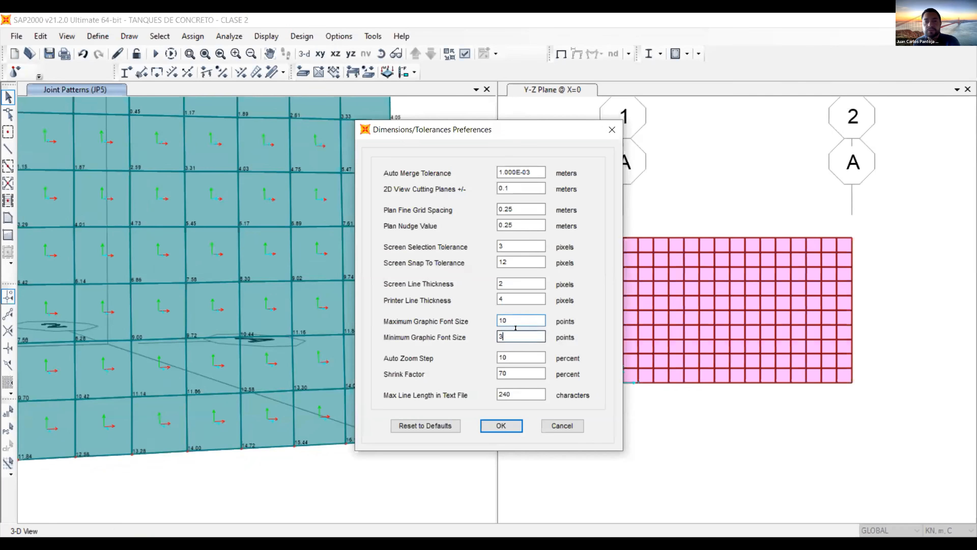
pyautogui.click(501, 425)
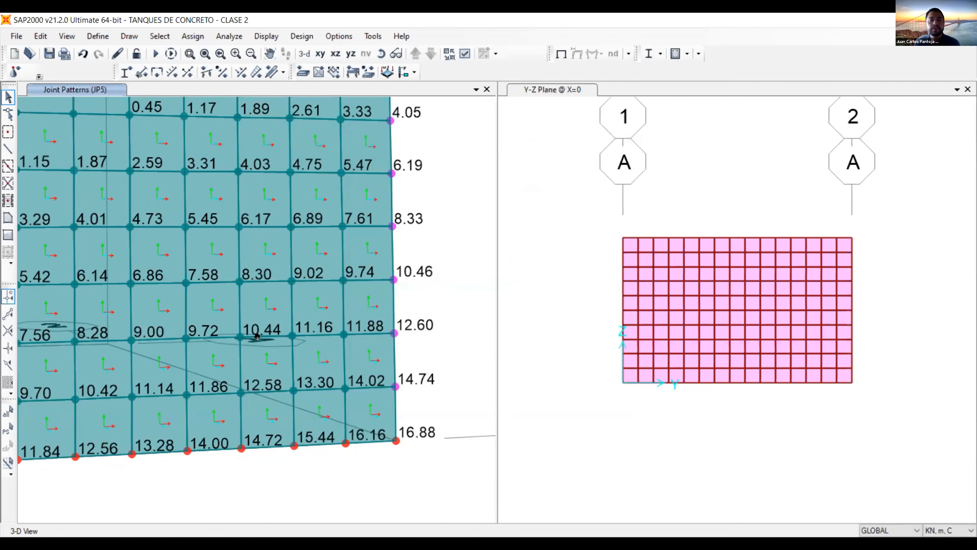
# Check the JP5 values along the lower joints of the AREA5 wall, and restore the whole tank in the default 3D view
pyautogui.moveTo(258, 335); pyautogui.dragTo(377, 304, button='middle')
pyautogui.moveTo(132, 317); pyautogui.dragTo(181, 317, button='middle')
pyautogui.moveTo(411, 343); pyautogui.dragTo(265, 342, button='middle')
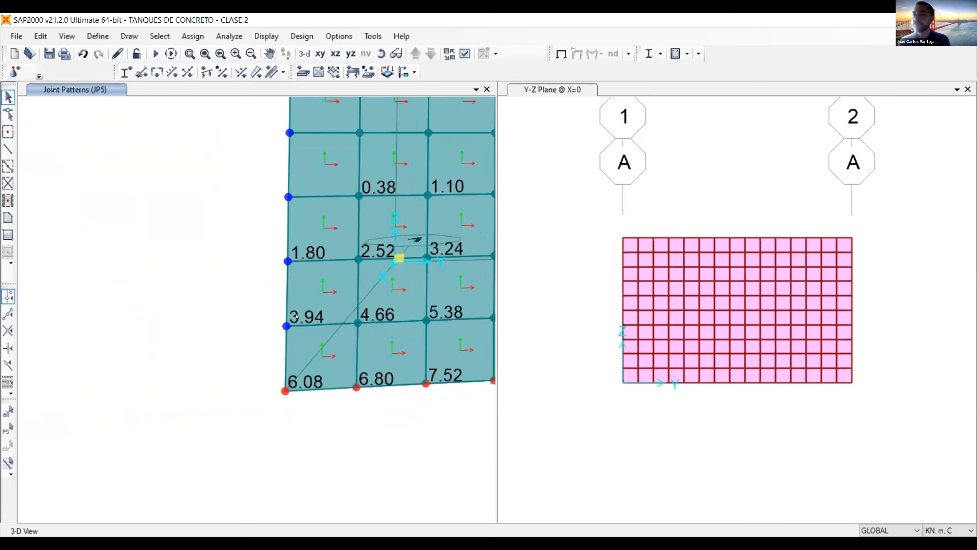
pyautogui.rightClick(139, 173)
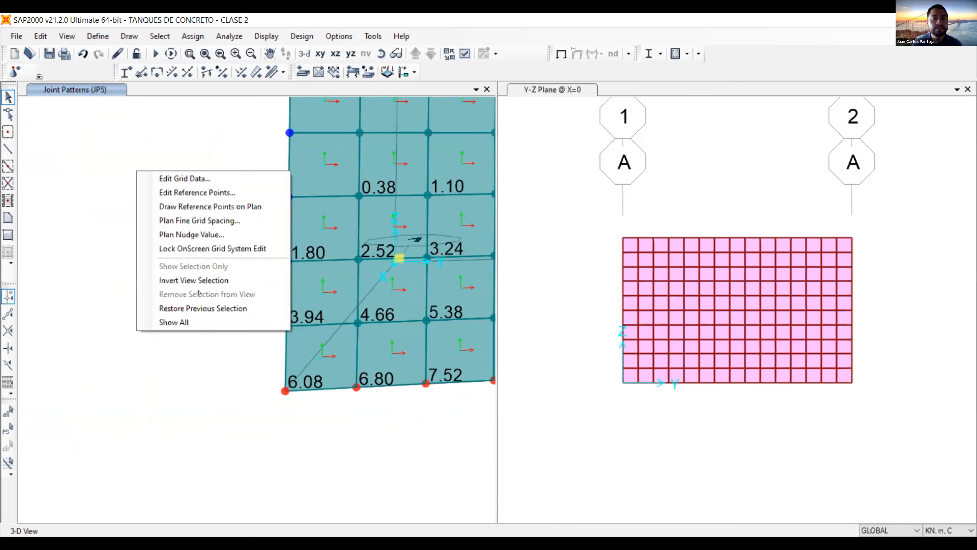
pyautogui.click(173, 323)
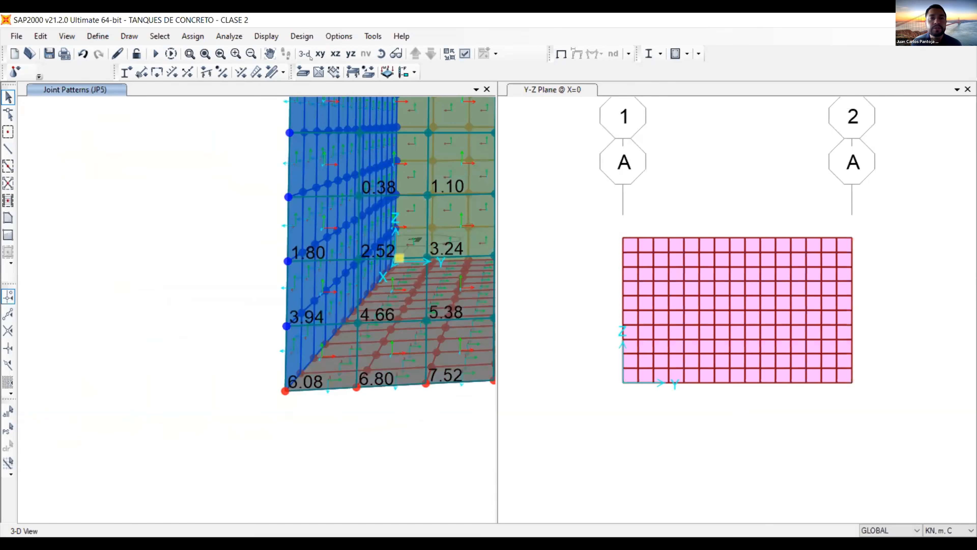
pyautogui.click(304, 54)
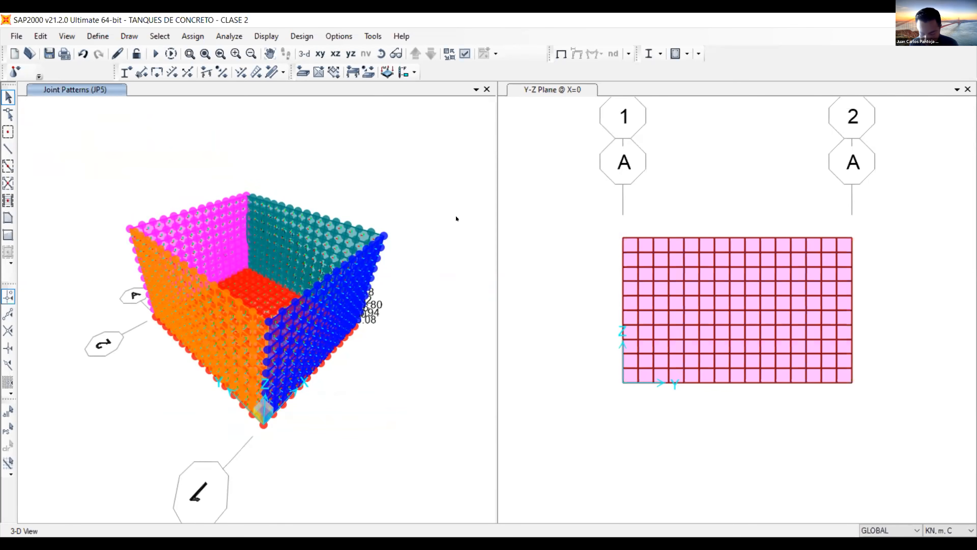
# Set up an area surface pressure load for load pattern TIERRA on the top face, using joint pattern JP2
pyautogui.click(190, 36)
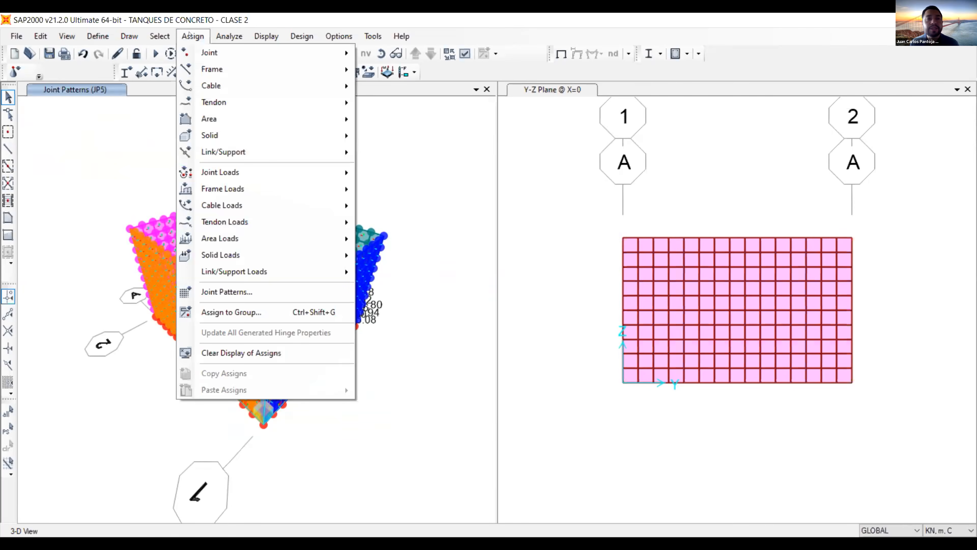
pyautogui.moveTo(304, 118)
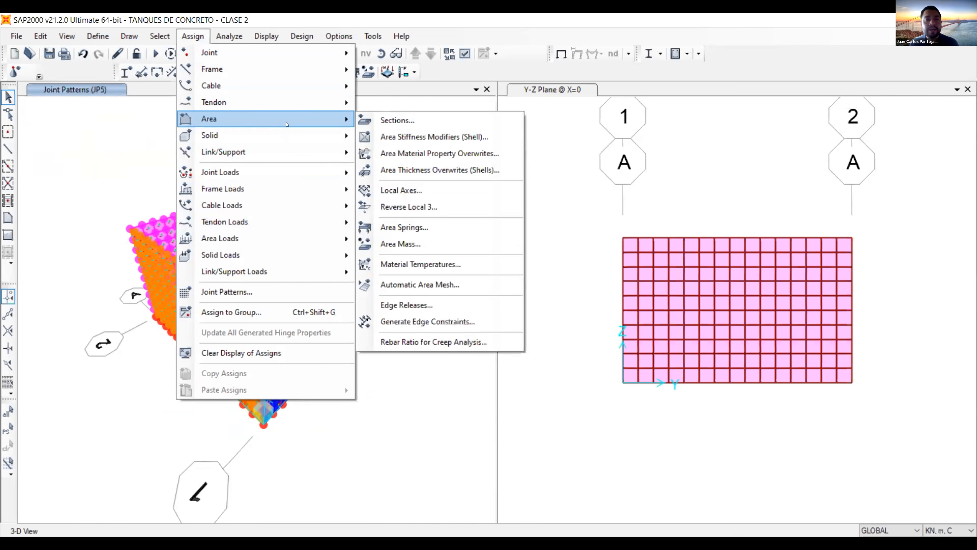
pyautogui.moveTo(280, 238)
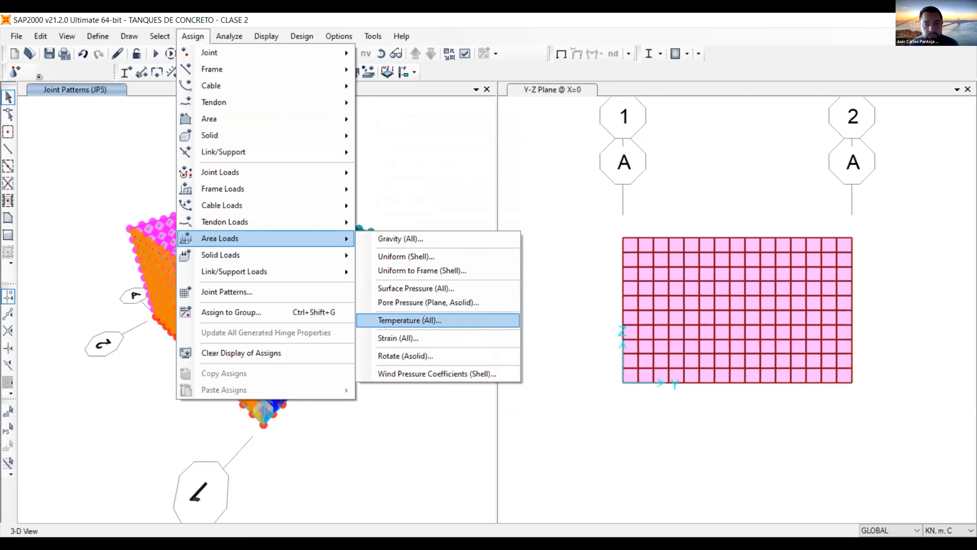
pyautogui.click(425, 289)
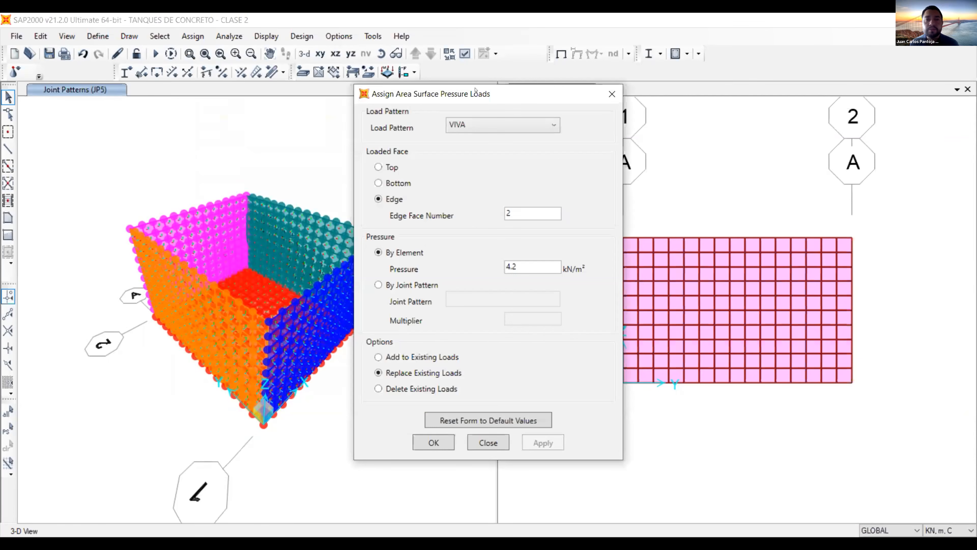
pyautogui.moveTo(447, 91); pyautogui.dragTo(585, 90)
pyautogui.click(623, 120)
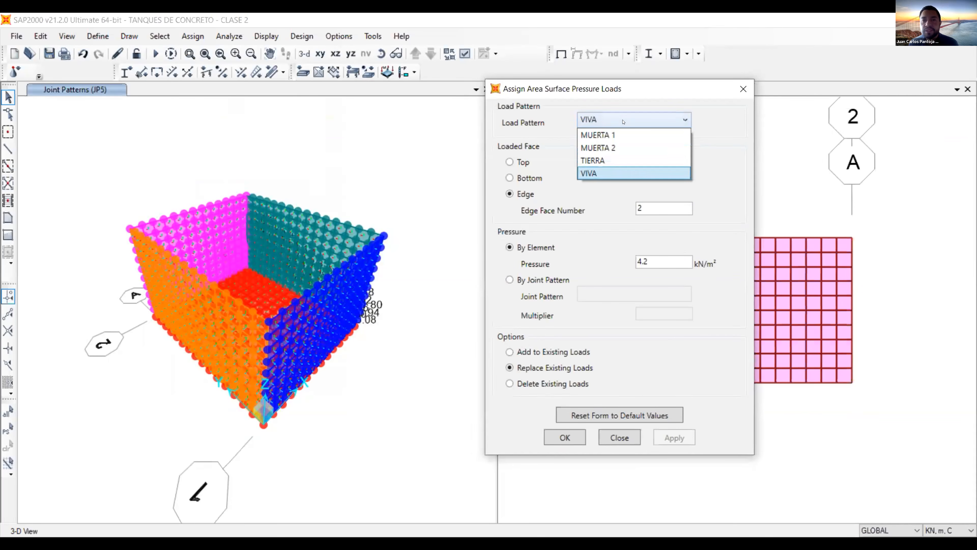
pyautogui.click(597, 161)
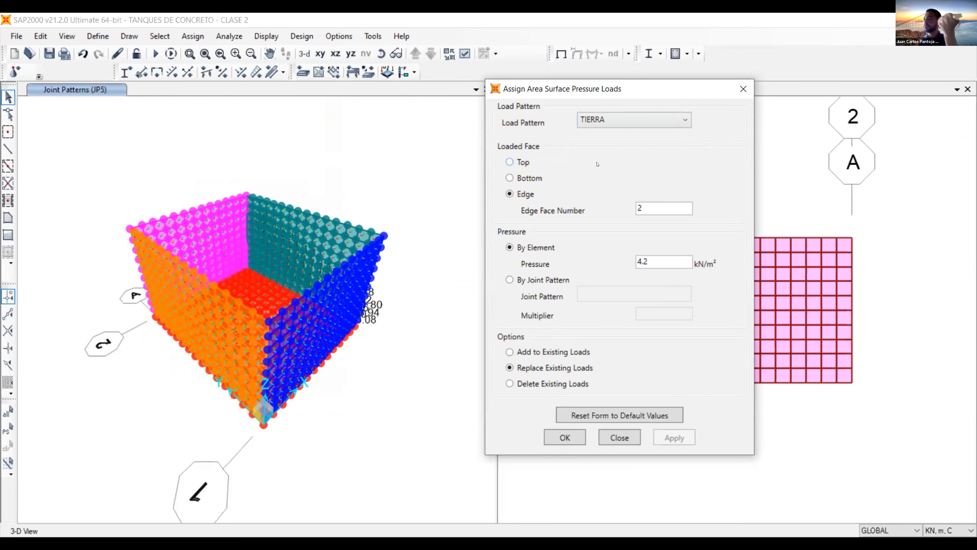
pyautogui.click(509, 162)
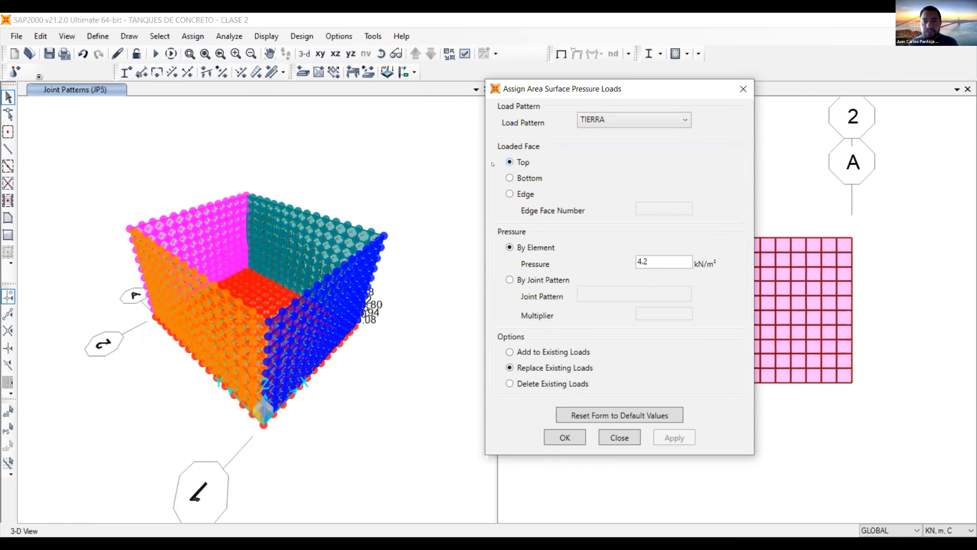
pyautogui.click(510, 279)
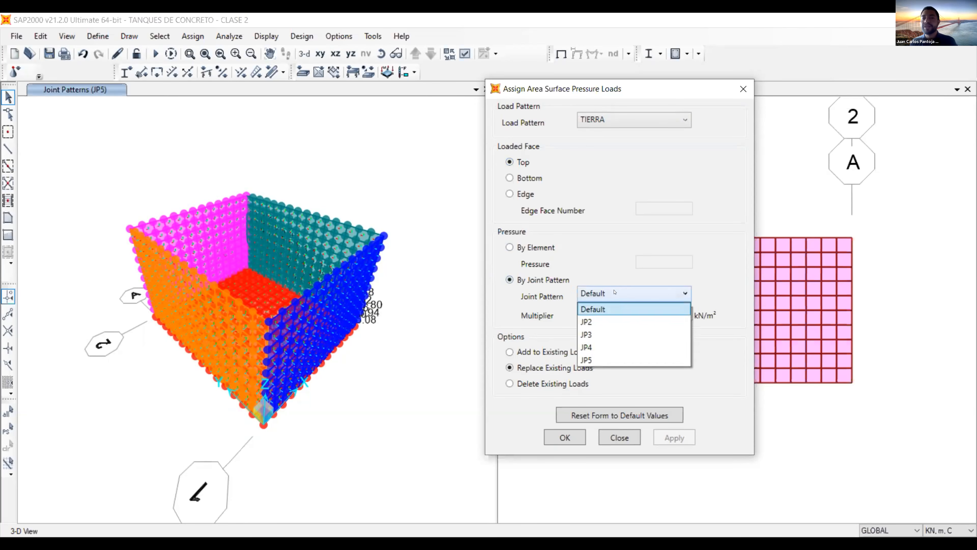
pyautogui.click(614, 322)
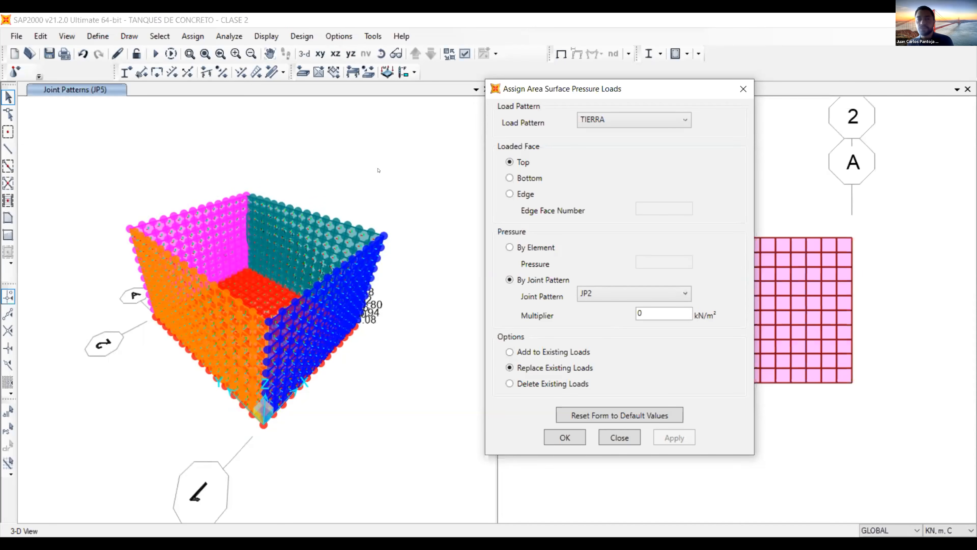
# Select the AREA2 group as the wall to load and close the group selection
pyautogui.click(314, 145)
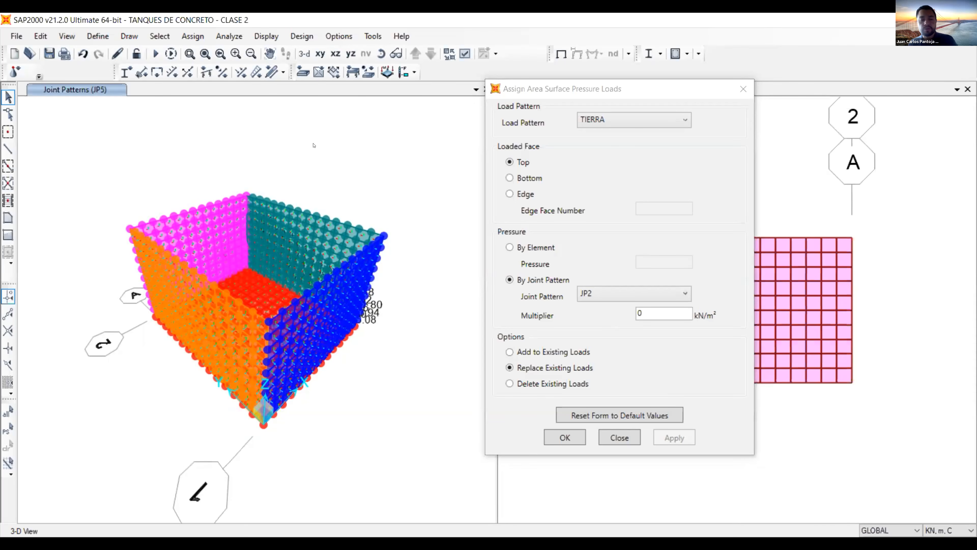
pyautogui.hotkey('ctrl', 'g')
pyautogui.click(410, 222)
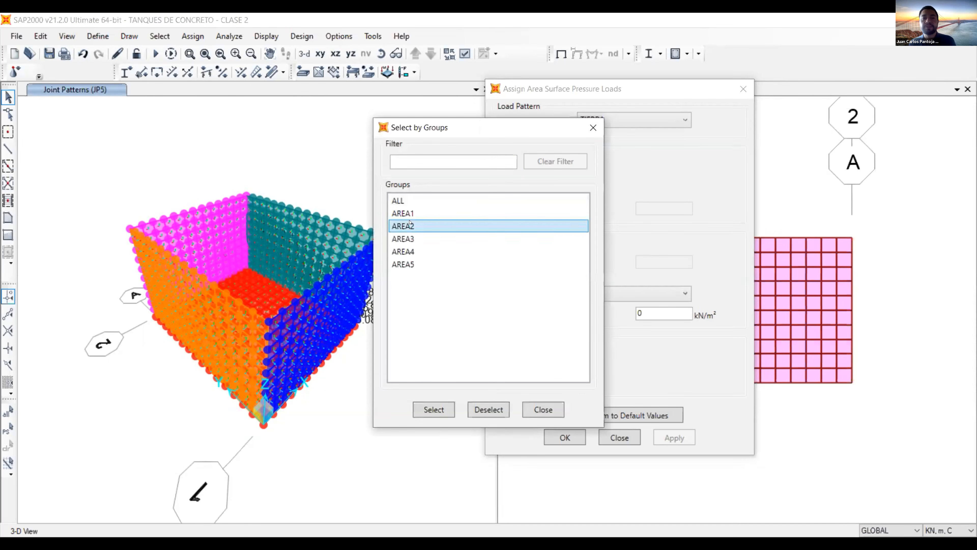
pyautogui.click(434, 409)
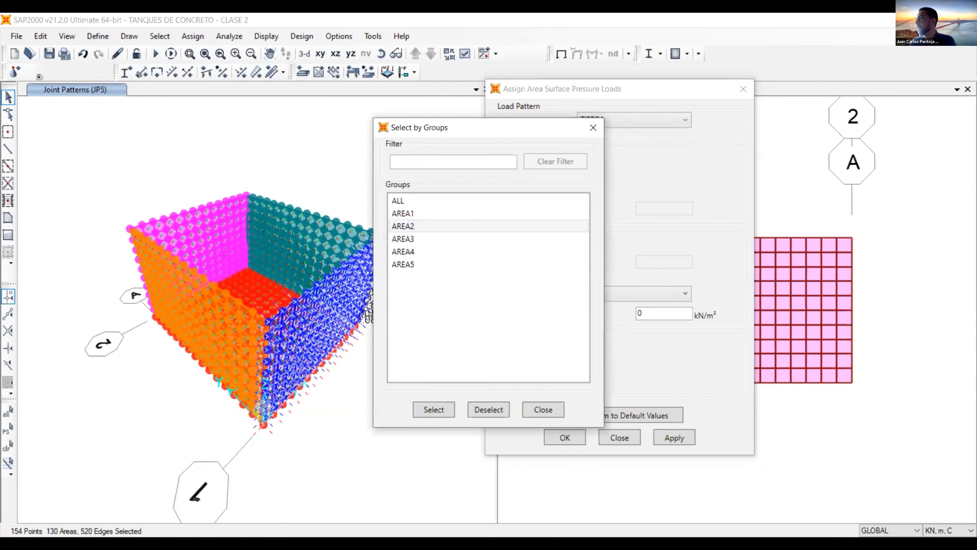
pyautogui.click(543, 410)
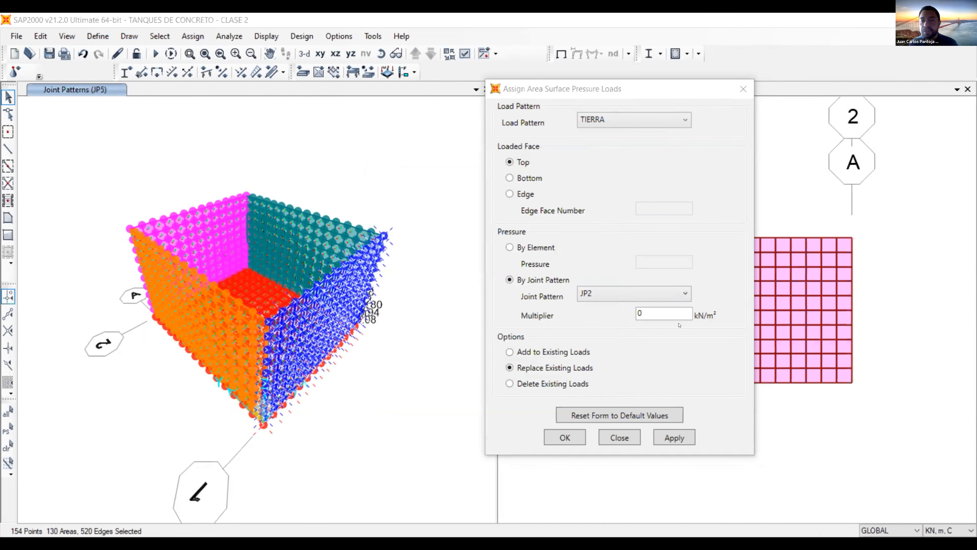
# Set the multiplier to 1 and apply the JP2 surface pressure to the selected AREA2 wall
pyautogui.click(663, 312)
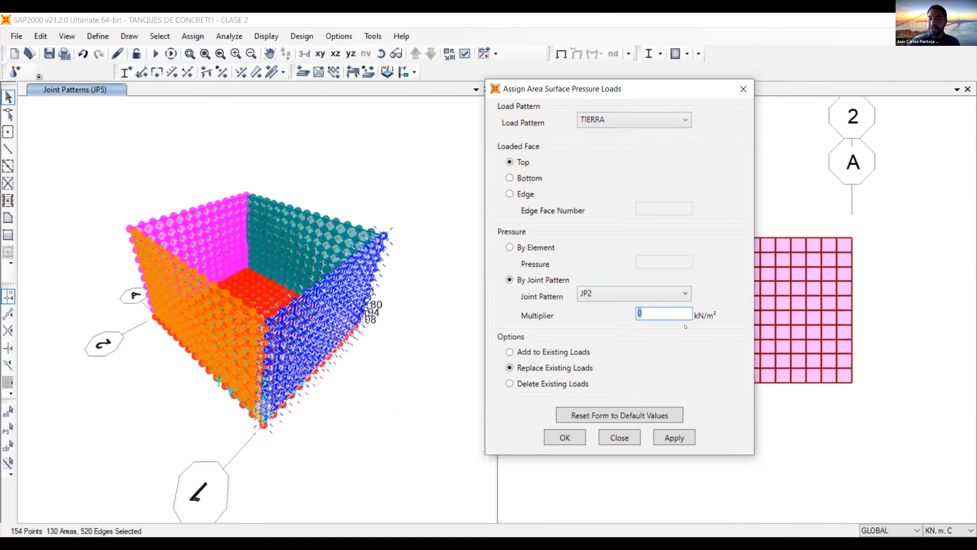
pyautogui.write('1')
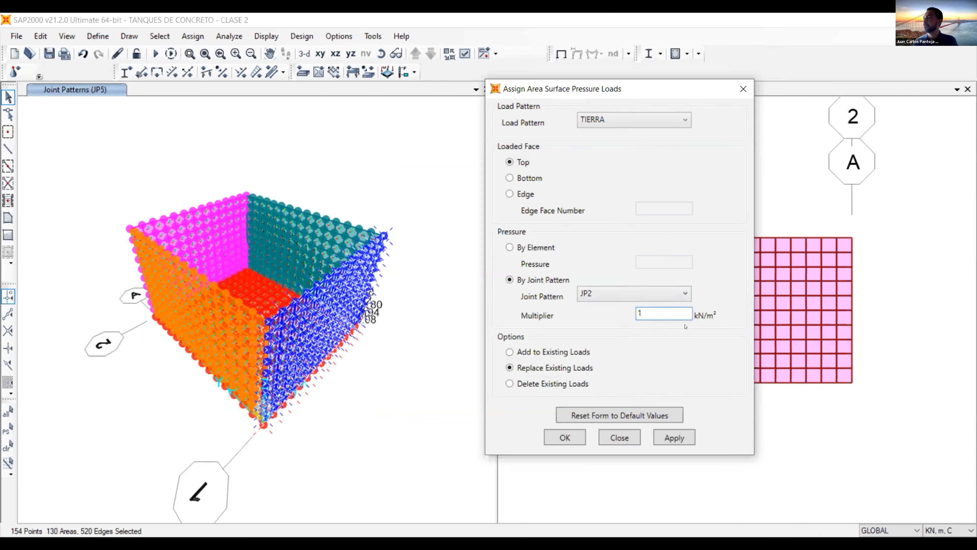
pyautogui.doubleClick(648, 310)
pyautogui.doubleClick(648, 310)
pyautogui.doubleClick(648, 310)
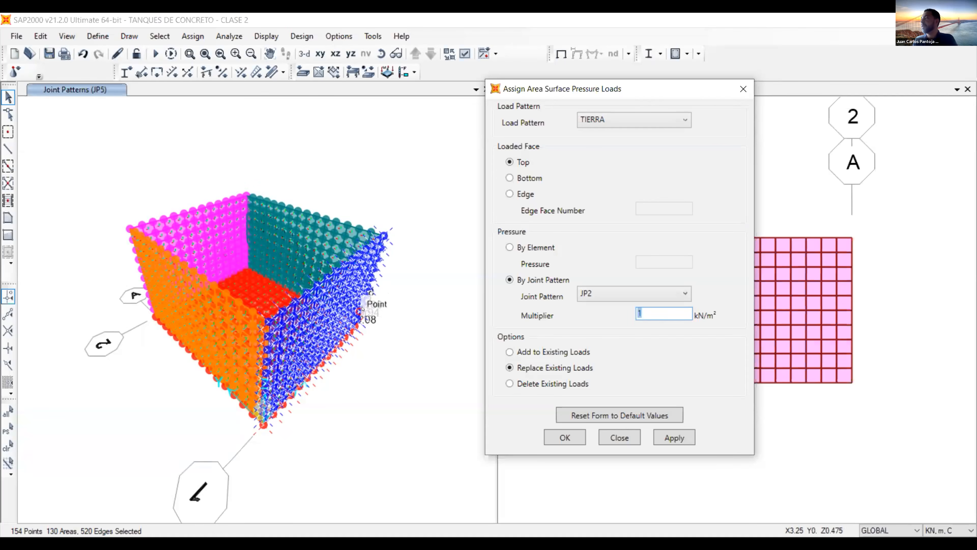
pyautogui.click(676, 431)
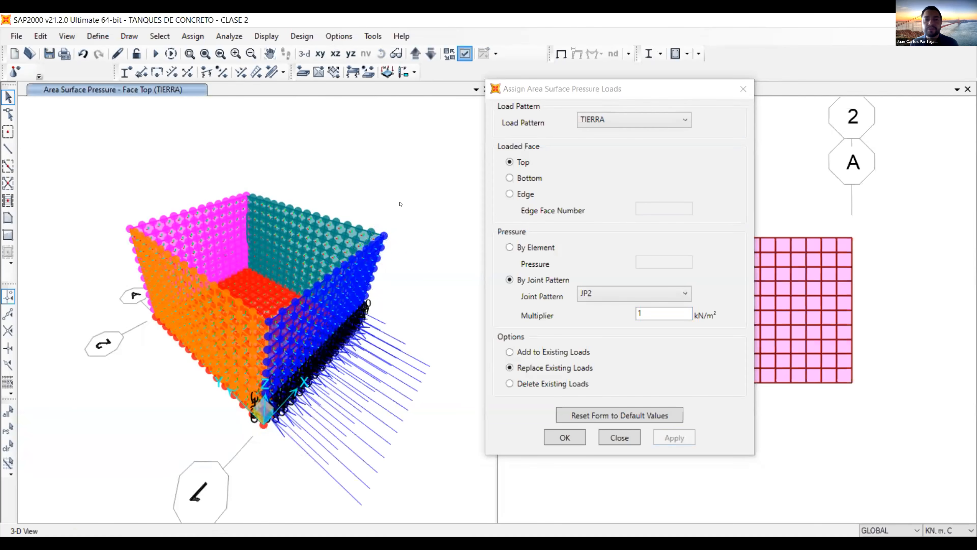
# Make the joints invisible in the 3D view and inspect the pressure arrows on the AREA2 wall
pyautogui.click(363, 207)
pyautogui.click(543, 441)
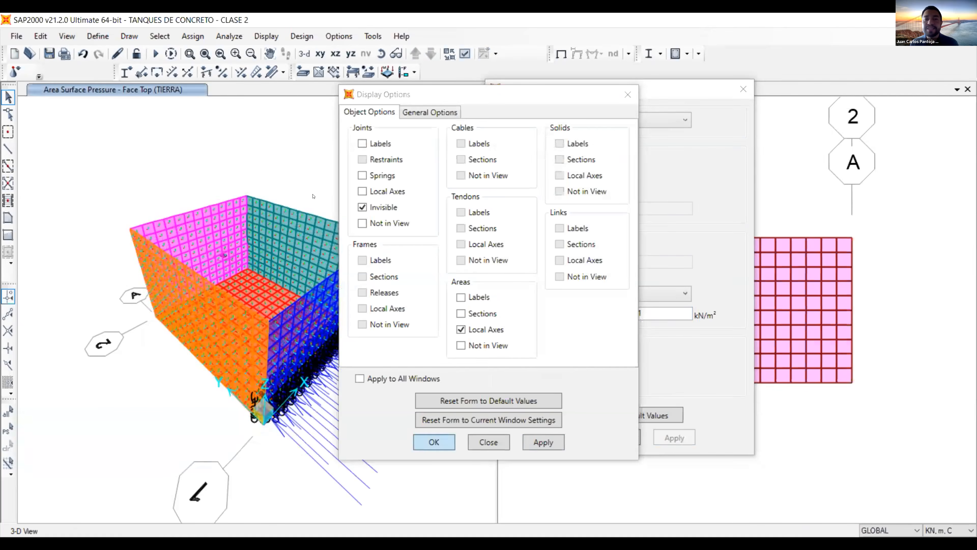
pyautogui.click(381, 54)
pyautogui.moveTo(387, 278); pyautogui.dragTo(529, 358)
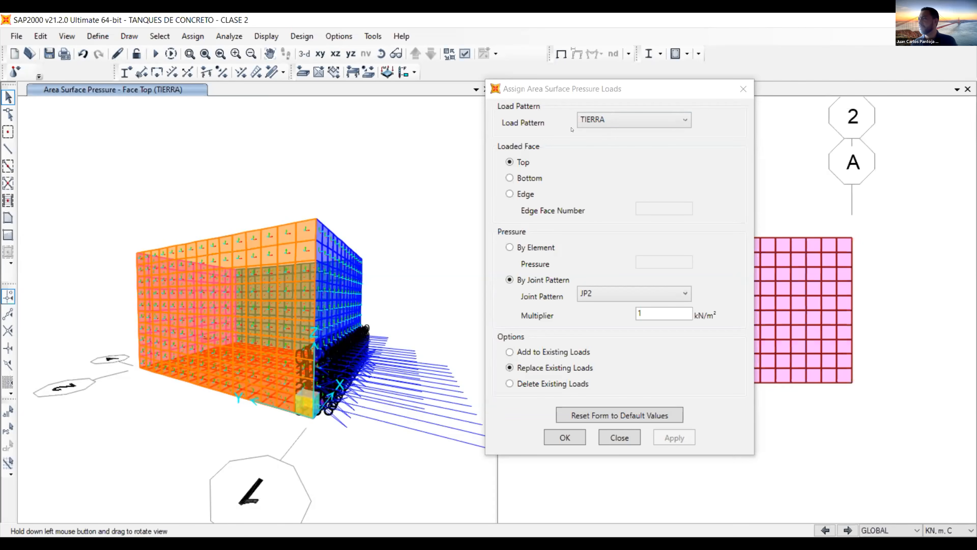
# Select the pink AREA3 wall and apply the TIERRA surface pressure to its top face with joint pattern JP3 and multiplier 1
pyautogui.click(621, 116)
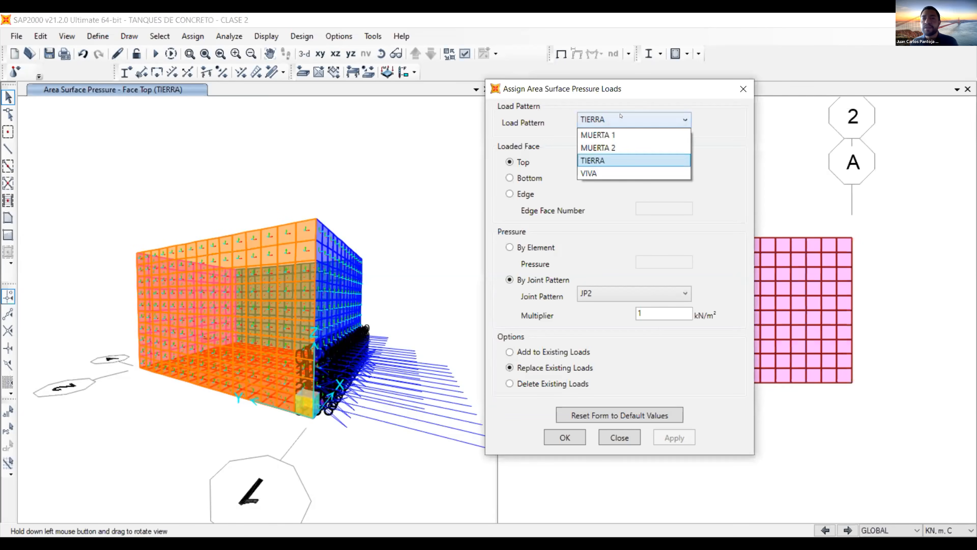
pyautogui.click(621, 115)
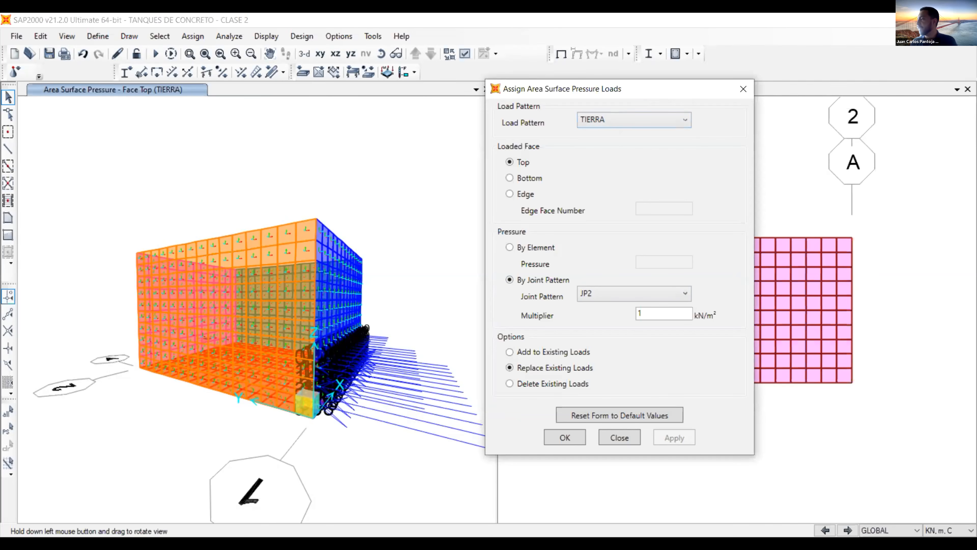
pyautogui.click(9, 429)
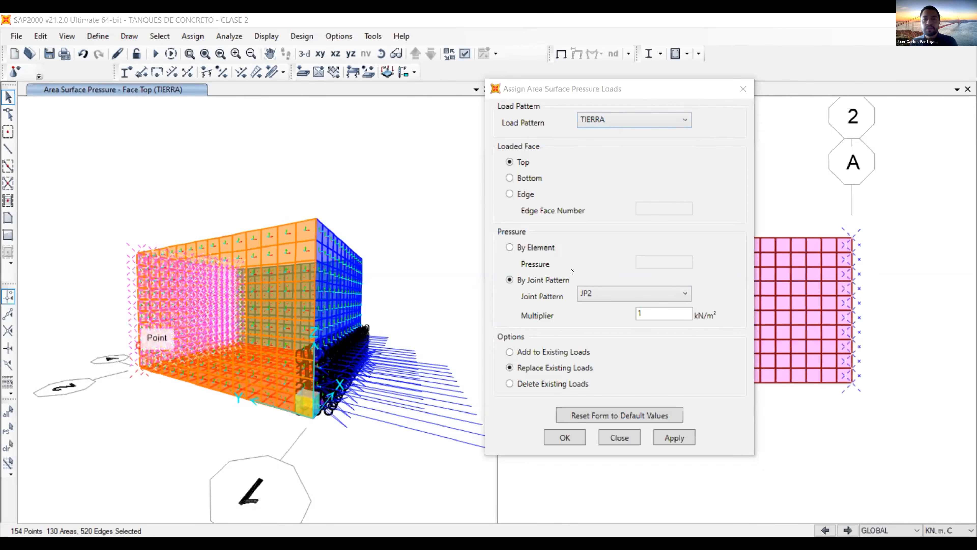
pyautogui.click(596, 294)
pyautogui.click(596, 334)
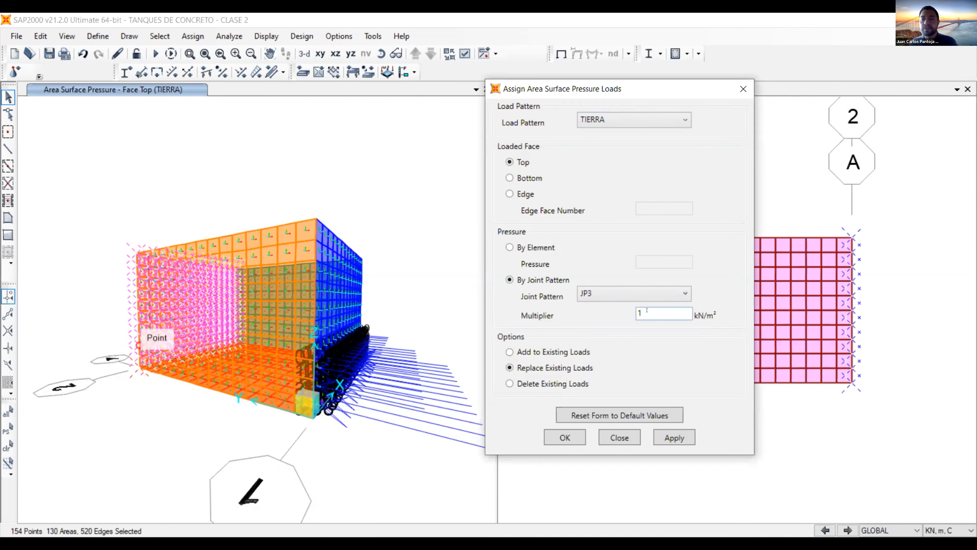
pyautogui.click(675, 438)
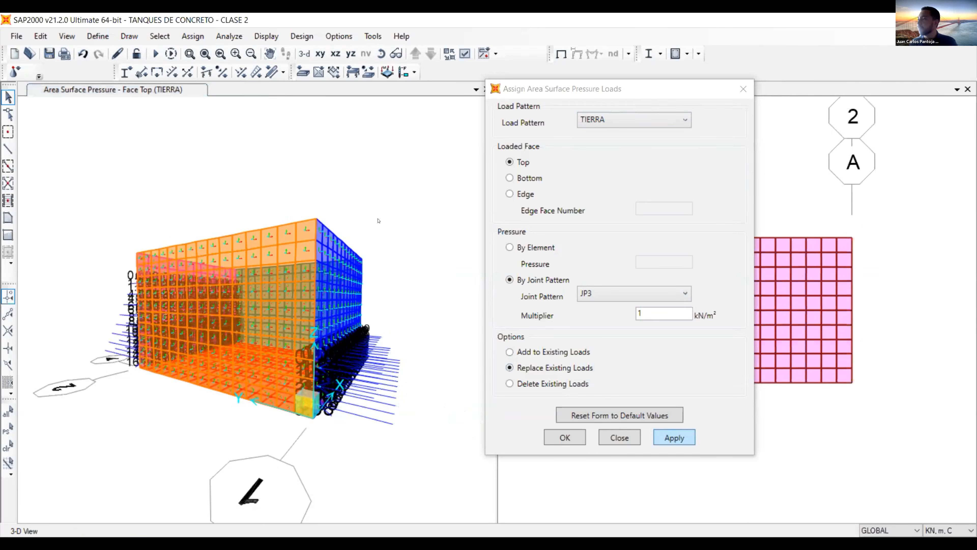
# Select the orange AREA4 wall and apply the TIERRA surface pressure to its top face with joint pattern JP4 and multiplier 1
pyautogui.click(381, 54)
pyautogui.moveTo(240, 214); pyautogui.dragTo(180, 276)
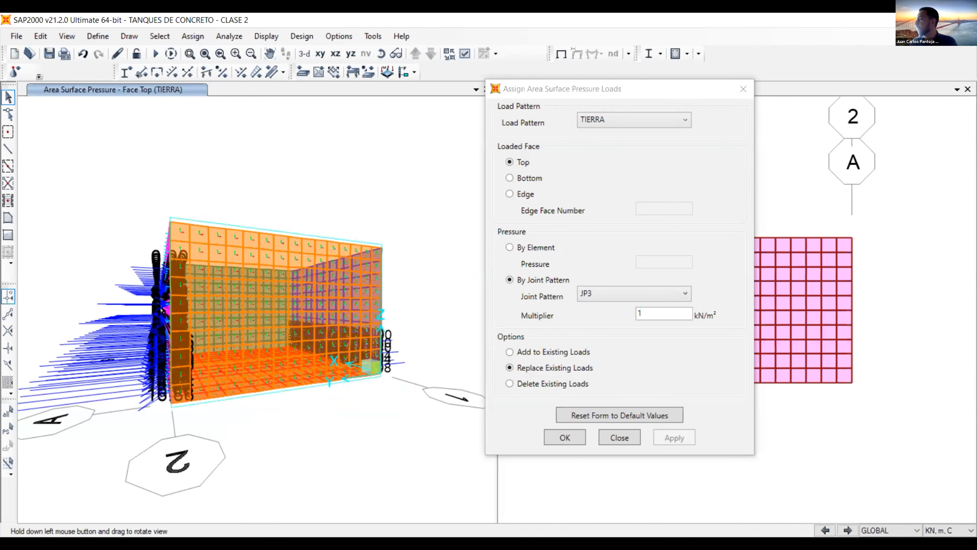
pyautogui.moveTo(885, 217); pyautogui.dragTo(577, 406)
pyautogui.click(631, 294)
pyautogui.click(616, 346)
pyautogui.click(668, 438)
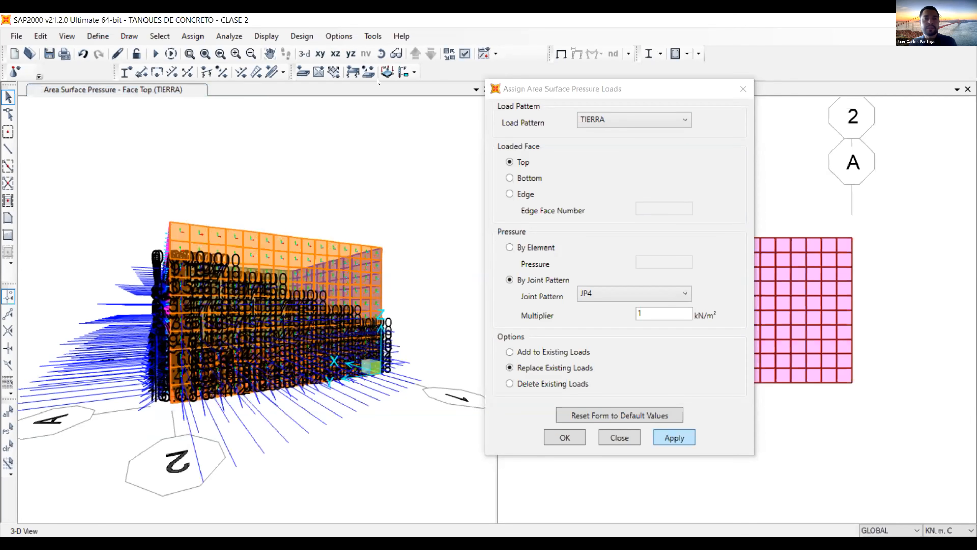
# Select the teal AREA5 wall and apply the TIERRA surface pressure to its top face with joint pattern JP5 and multiplier 1
pyautogui.click(381, 54)
pyautogui.moveTo(366, 223); pyautogui.dragTo(415, 214)
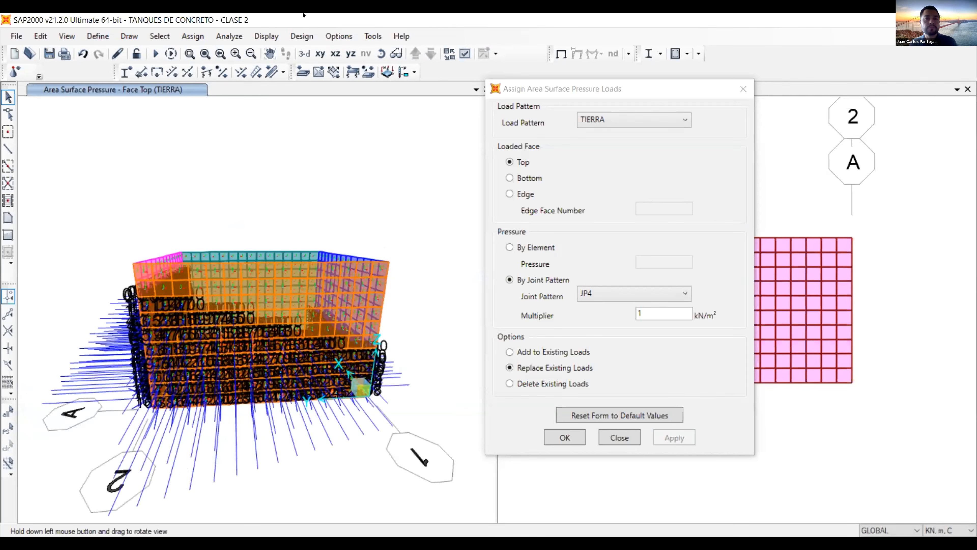
pyautogui.moveTo(421, 222); pyautogui.dragTo(297, 278)
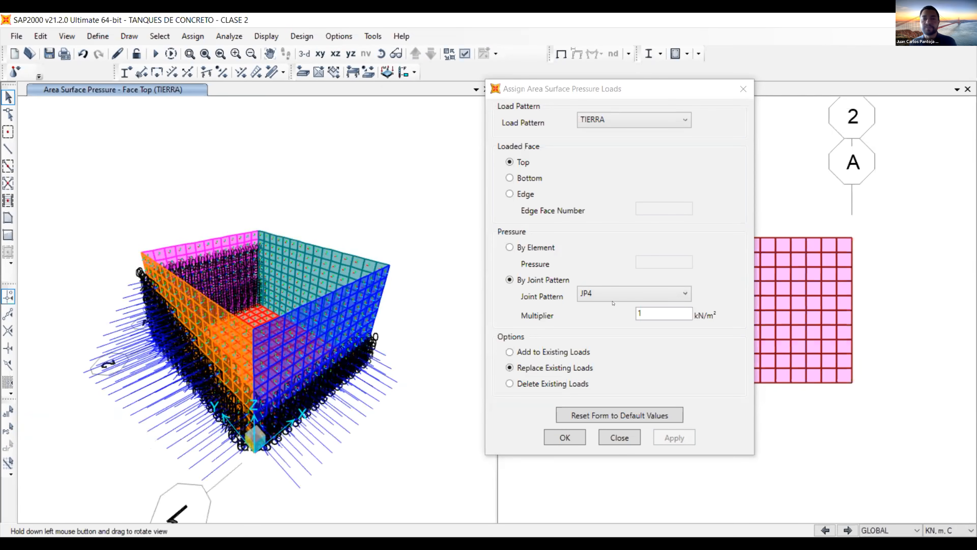
pyautogui.click(624, 294)
pyautogui.click(608, 360)
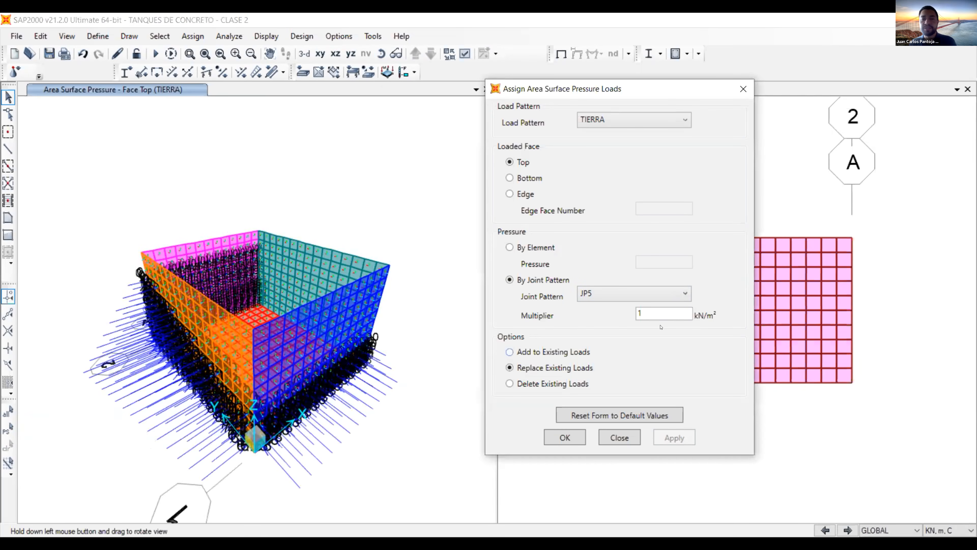
pyautogui.click(8, 428)
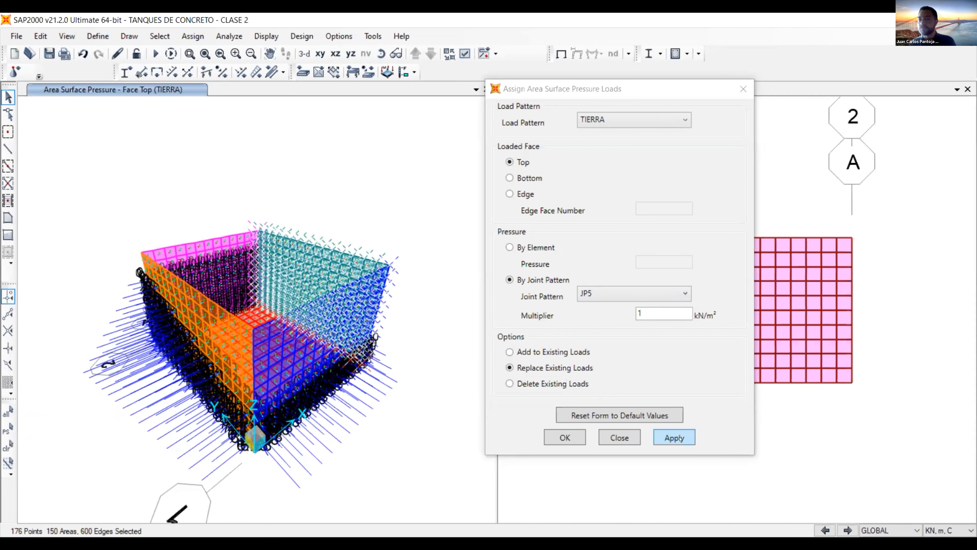
pyautogui.click(669, 438)
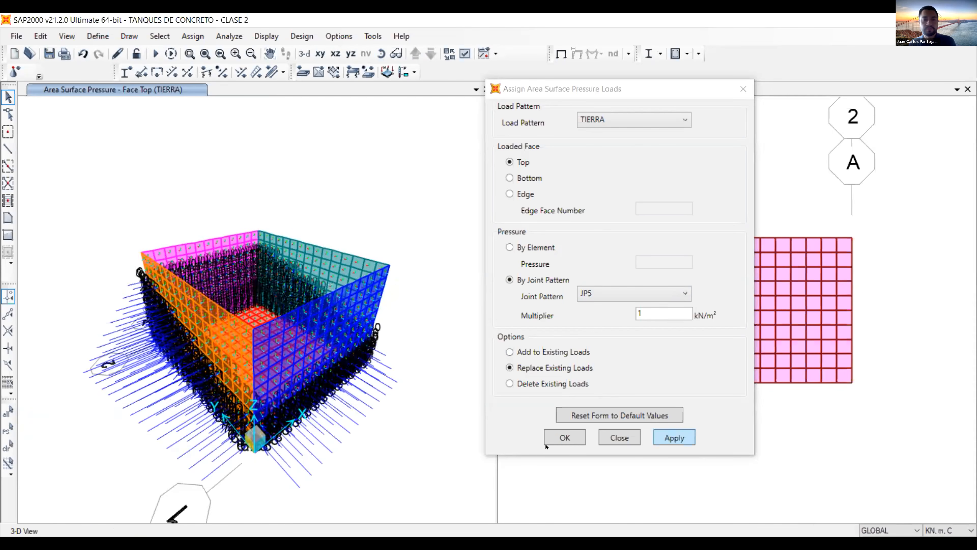
# Finish the surface pressure assignment and inspect the TIERRA pressure arrows around the tank walls from different sides
pyautogui.click(564, 438)
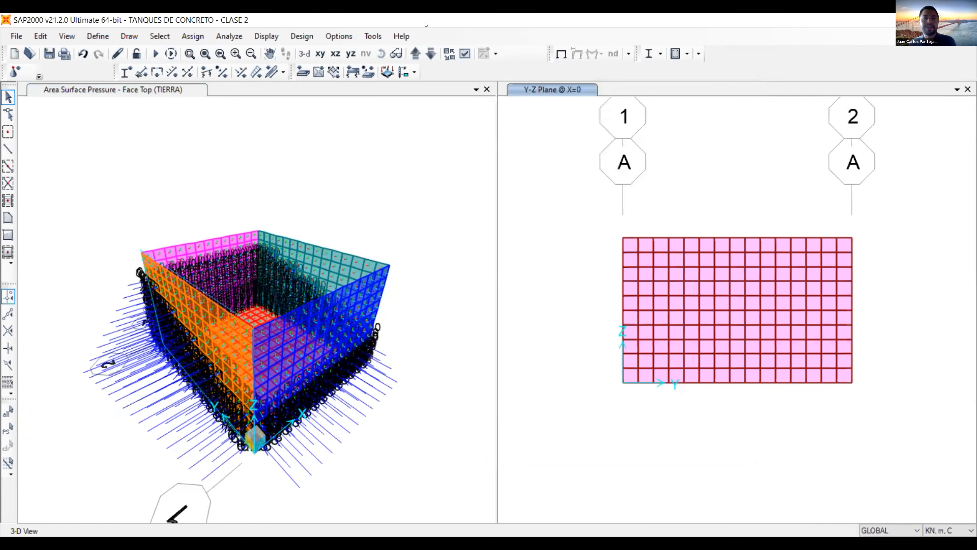
pyautogui.click(381, 54)
pyautogui.moveTo(428, 299); pyautogui.dragTo(387, 365)
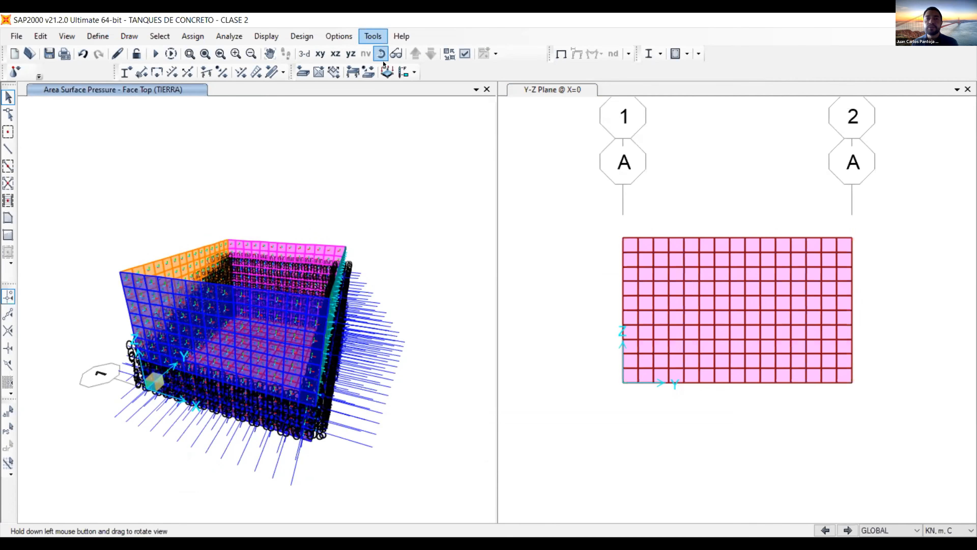
pyautogui.moveTo(378, 297)
pyautogui.mouseDown()
pyautogui.moveTo(263, 351)
pyautogui.moveTo(278, 350)
pyautogui.mouseUp()
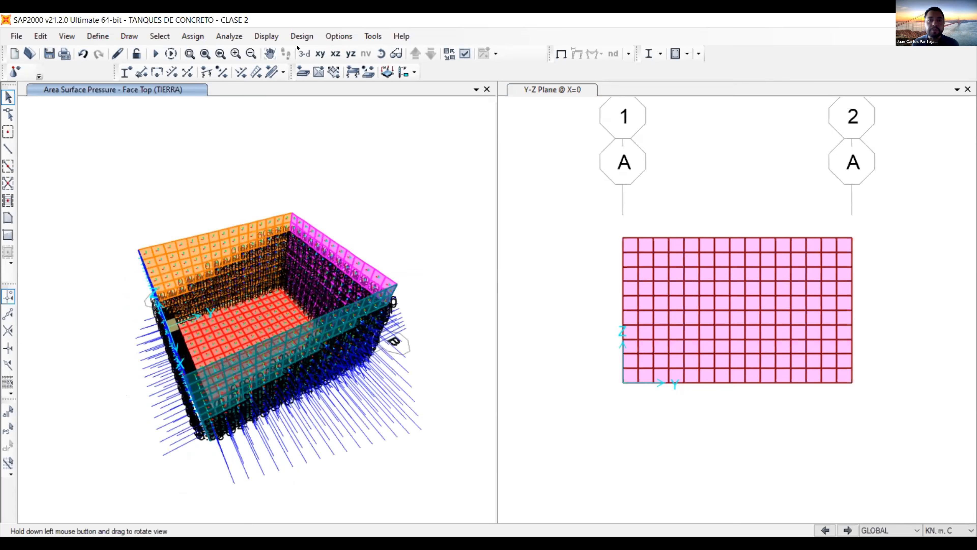
# Display the area object loads as surface pressure contours for the TIERRA load pattern on the Top face
pyautogui.click(264, 37)
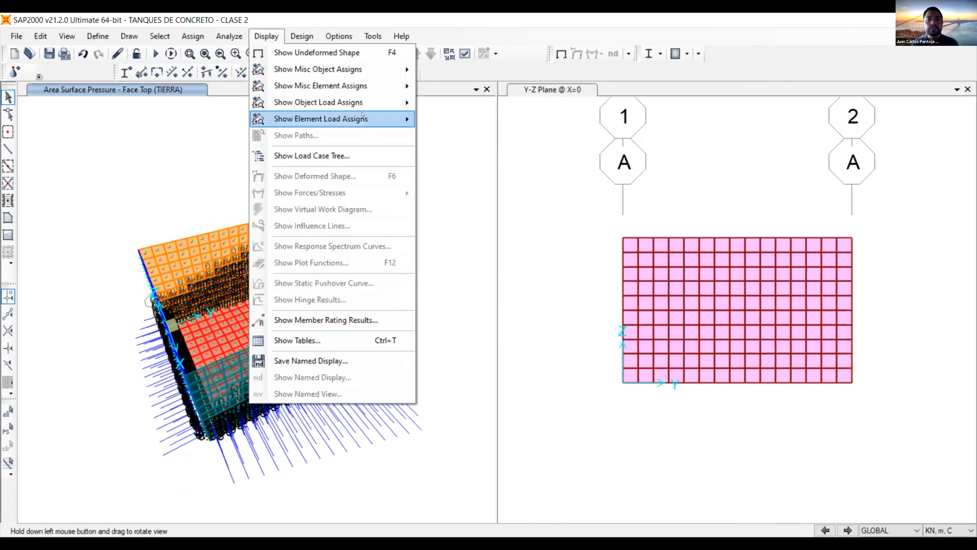
pyautogui.moveTo(361, 103)
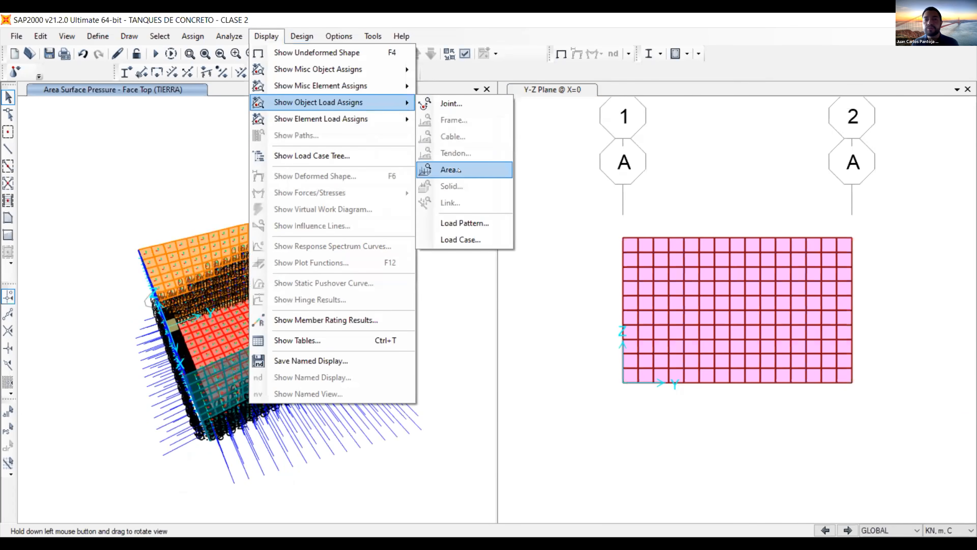
pyautogui.press('Return')
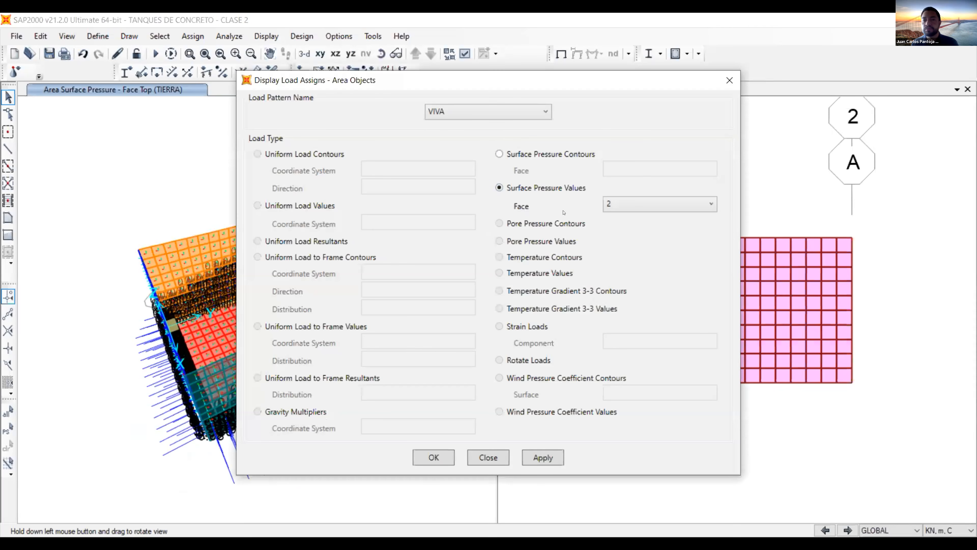
pyautogui.click(499, 154)
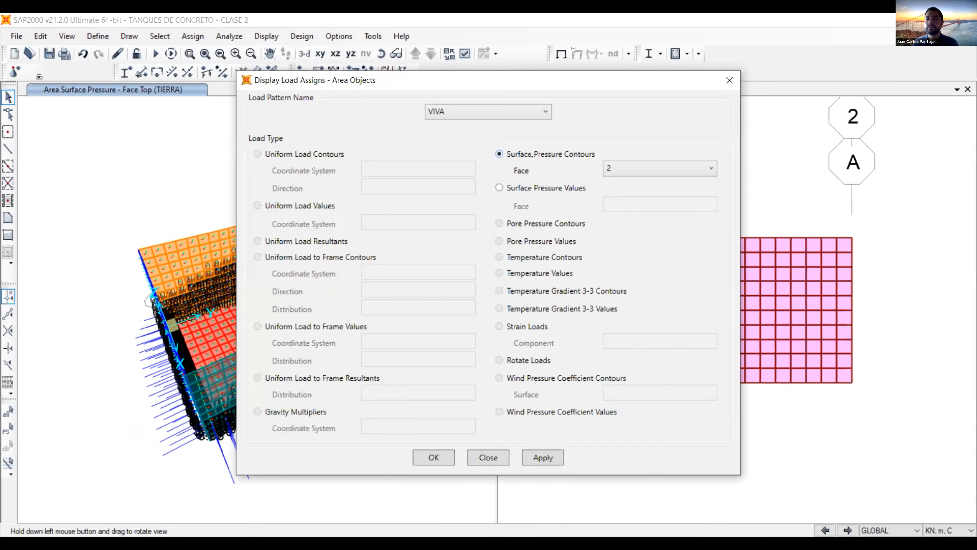
pyautogui.click(638, 172)
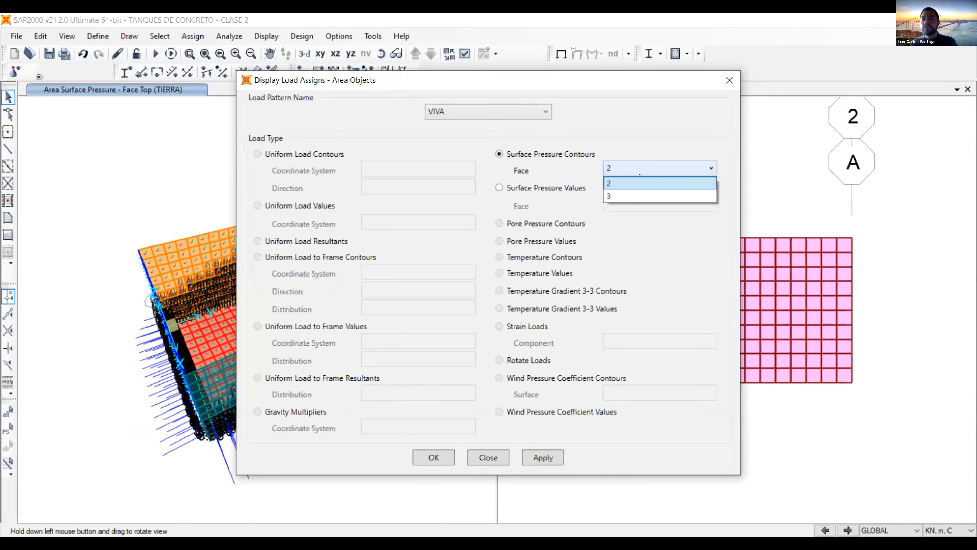
pyautogui.click(606, 180)
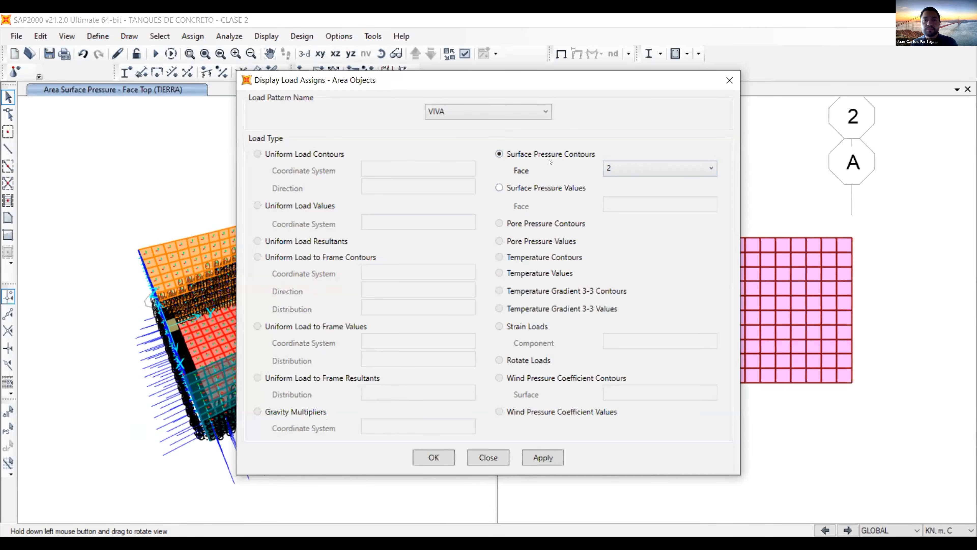
pyautogui.click(530, 111)
pyautogui.click(466, 153)
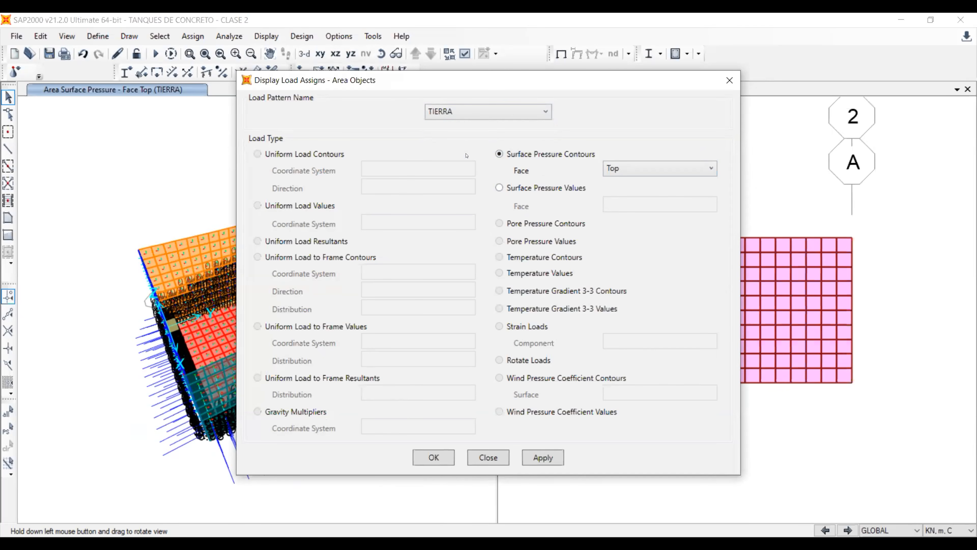
pyautogui.click(654, 168)
pyautogui.click(630, 186)
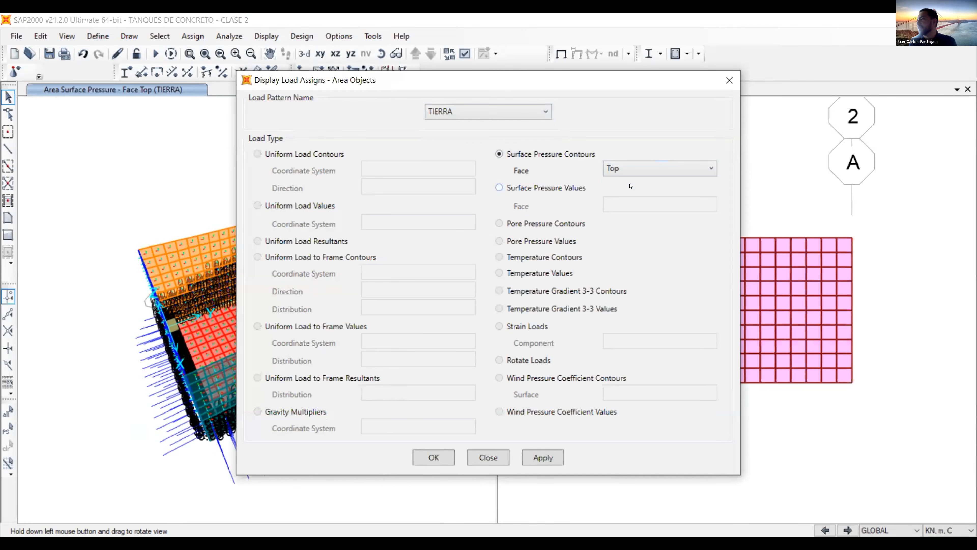
pyautogui.click(541, 457)
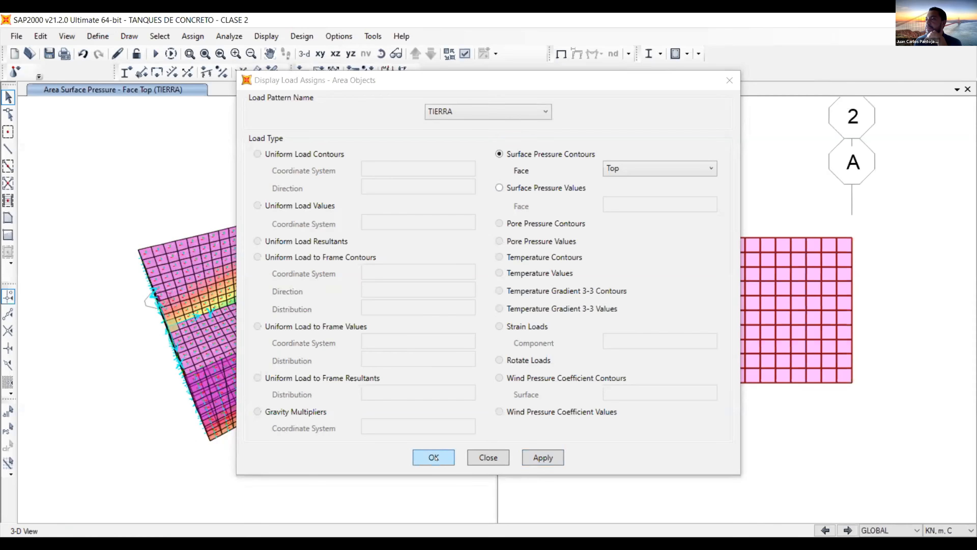
pyautogui.click(434, 457)
# Inspect the TIERRA pressure contours on the tank walls from several sides in the 3D view and save the model
pyautogui.click(381, 54)
pyautogui.moveTo(376, 301); pyautogui.dragTo(362, 268)
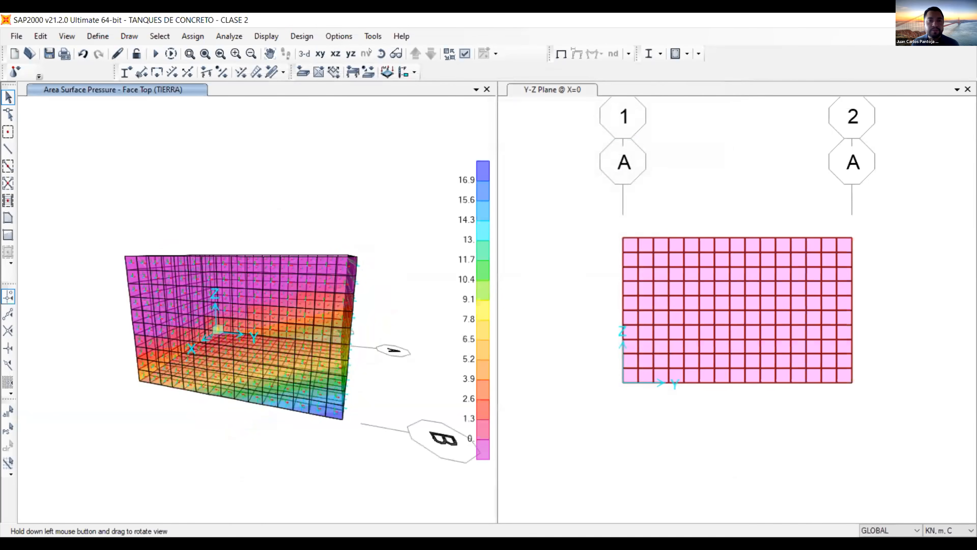
pyautogui.click(378, 55)
pyautogui.moveTo(388, 229); pyautogui.dragTo(307, 250)
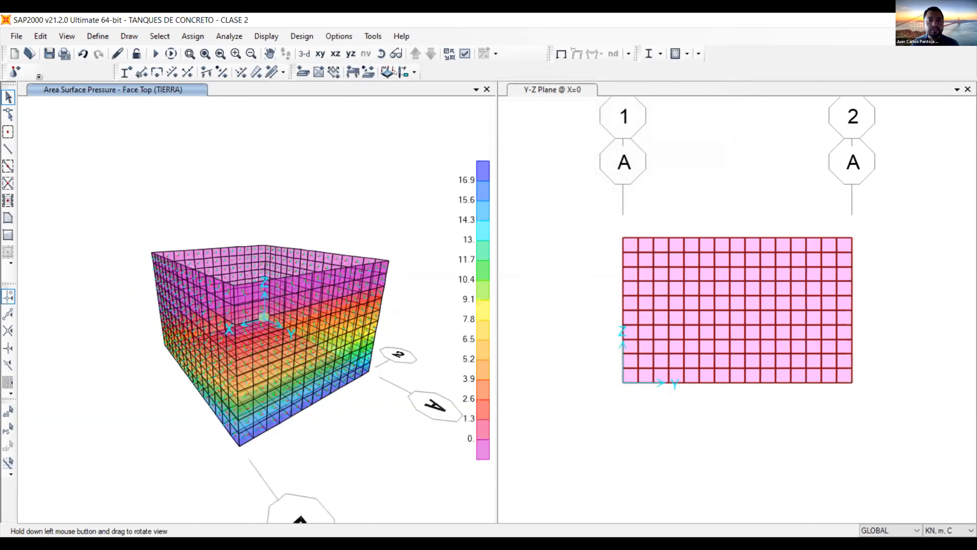
pyautogui.click(379, 55)
pyautogui.moveTo(382, 190); pyautogui.dragTo(166, 229)
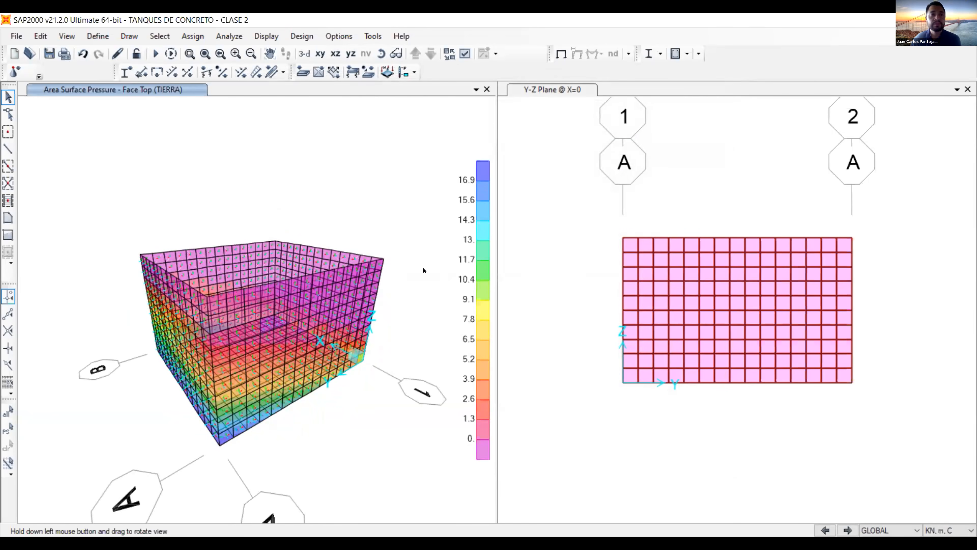
pyautogui.click(49, 53)
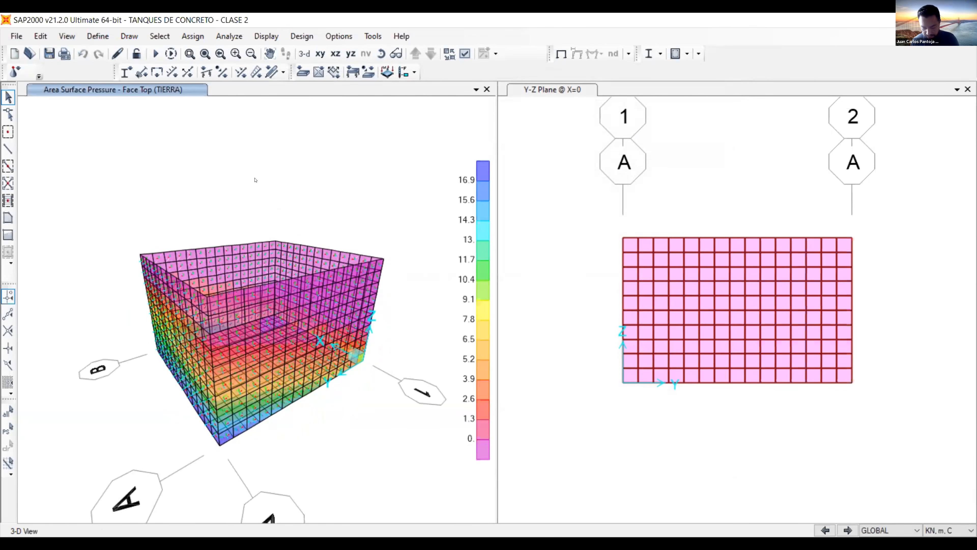